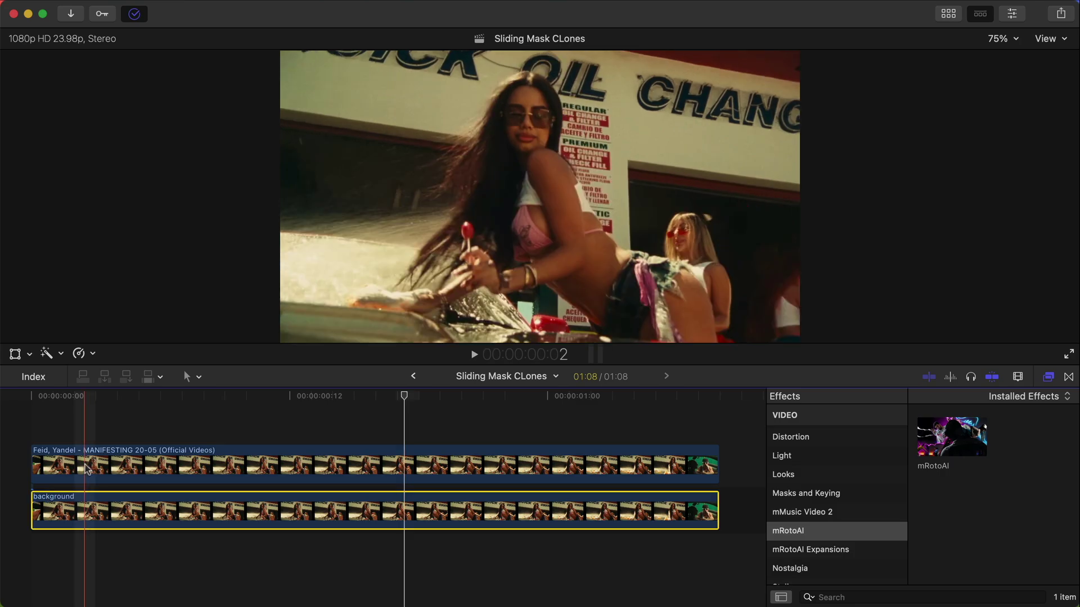
# - Rename the upper timeline clip as mask
pyautogui.rightClick(118, 465)
pyautogui.click(162, 333)
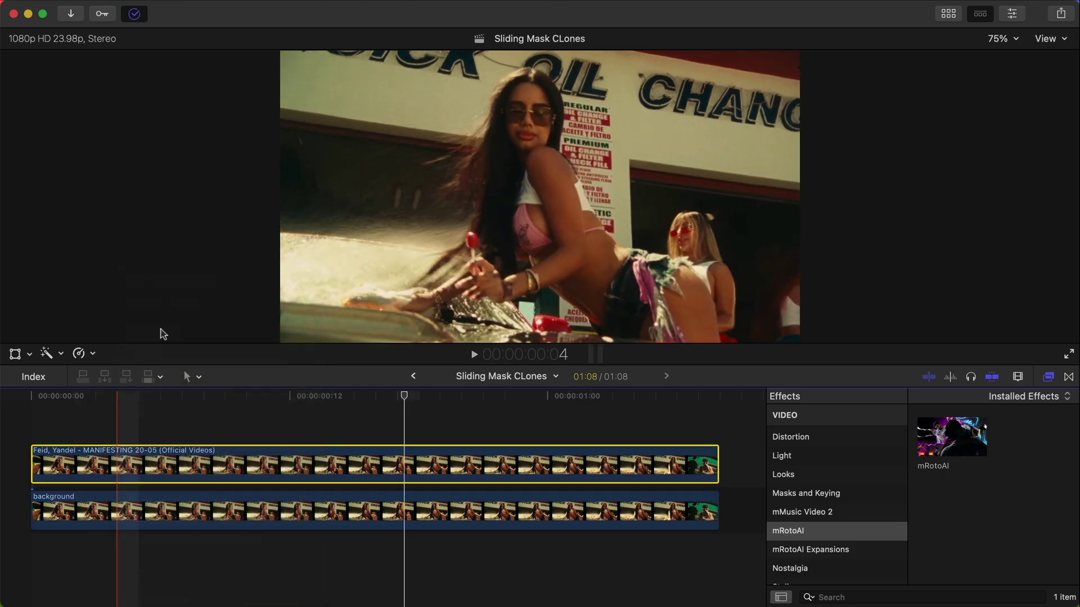
pyautogui.write('mask')
pyautogui.press('Return')
# - Apply the mRotoAI effect to the mask clip and move the playhead to its first frame
pyautogui.moveTo(950, 448); pyautogui.dragTo(191, 459)
pyautogui.click(1048, 377)
pyautogui.moveTo(522, 389); pyautogui.dragTo(11, 393)
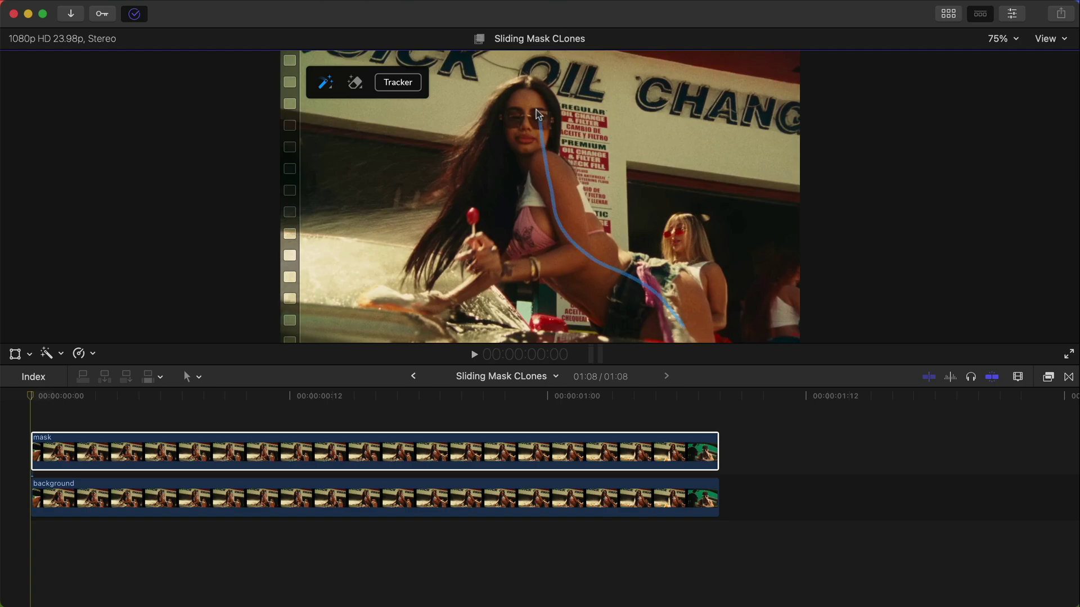
# - Paint over the foreground woman's body, arm and hair with the mRotoAI smart brush to mask her
pyautogui.moveTo(578, 255)
pyautogui.mouseDown()
pyautogui.moveTo(531, 255)
pyautogui.moveTo(428, 298)
pyautogui.mouseUp()
pyautogui.moveTo(459, 245); pyautogui.dragTo(506, 230)
pyautogui.click(588, 213)
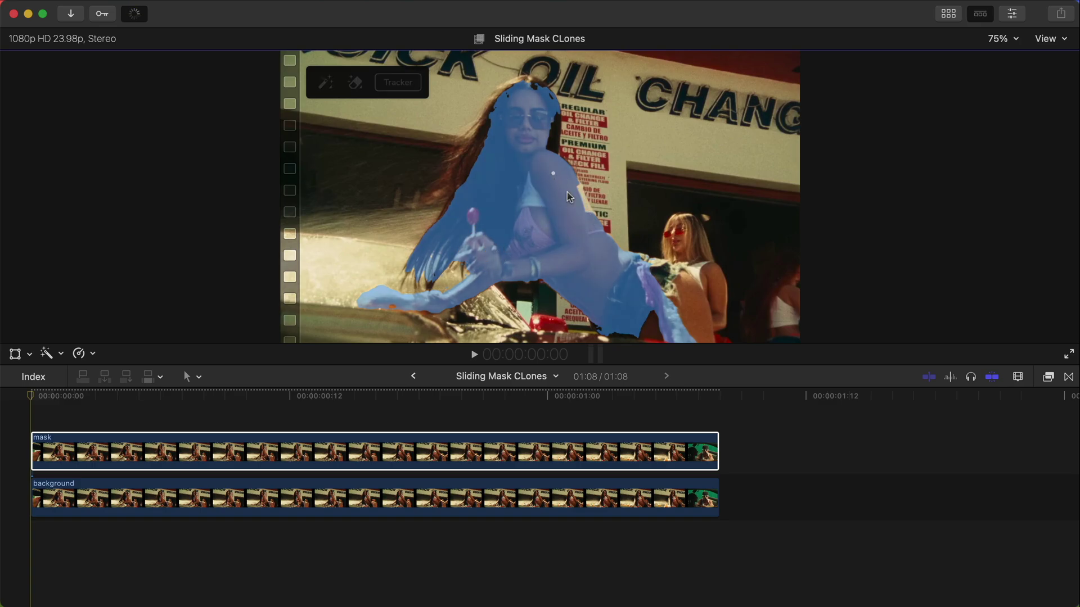
pyautogui.click(559, 183)
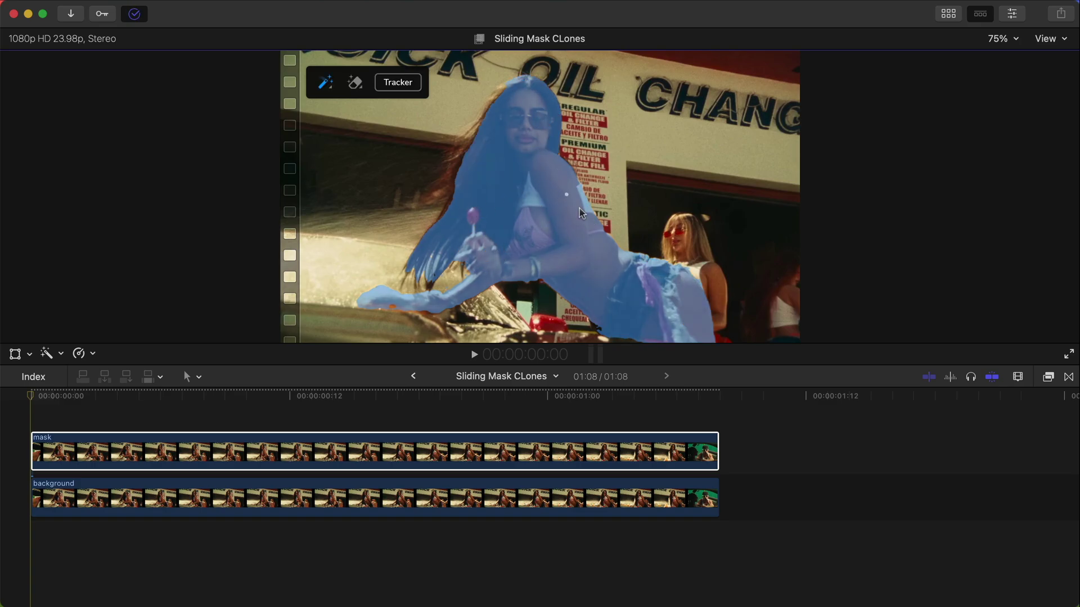
pyautogui.moveTo(454, 222); pyautogui.dragTo(467, 160)
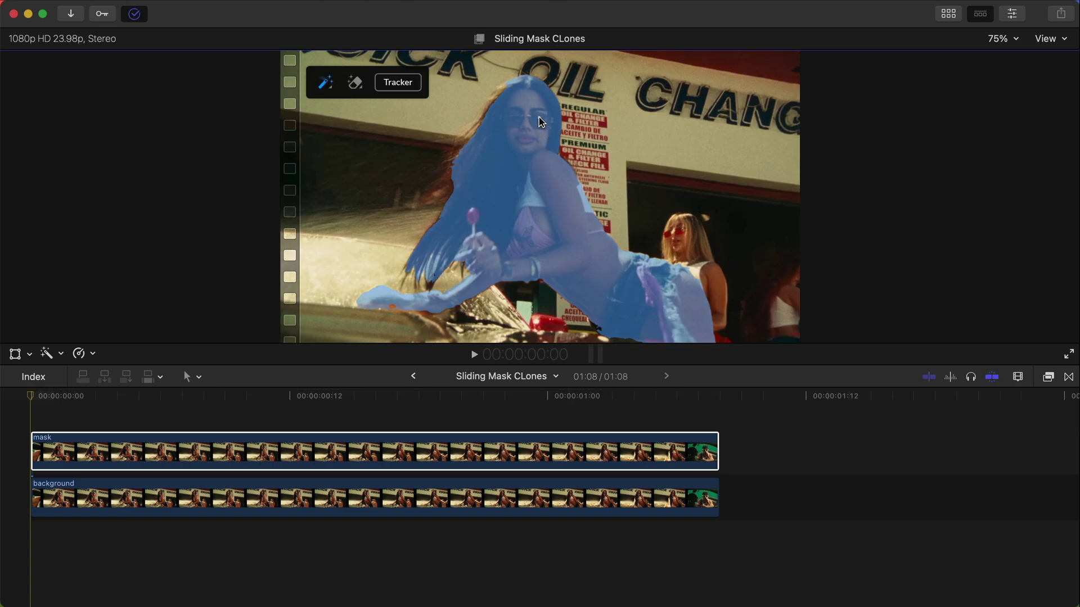
# - Switch mRotoAI to the manual brush at size 4.0 and paint the missing hair edges into the mask
pyautogui.press('super+4')
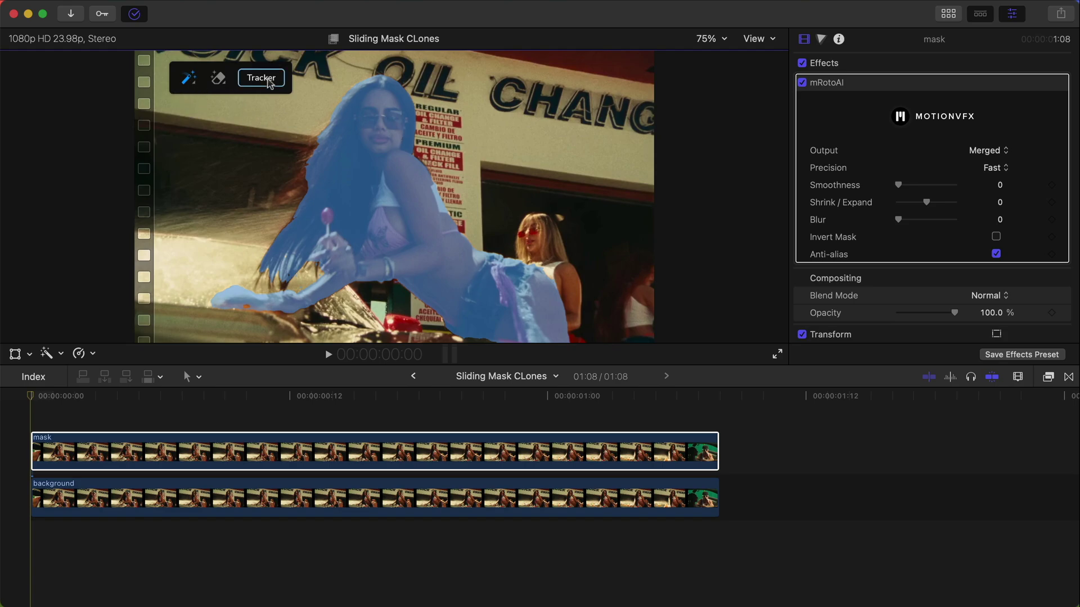
pyautogui.moveTo(191, 82)
pyautogui.click(189, 109)
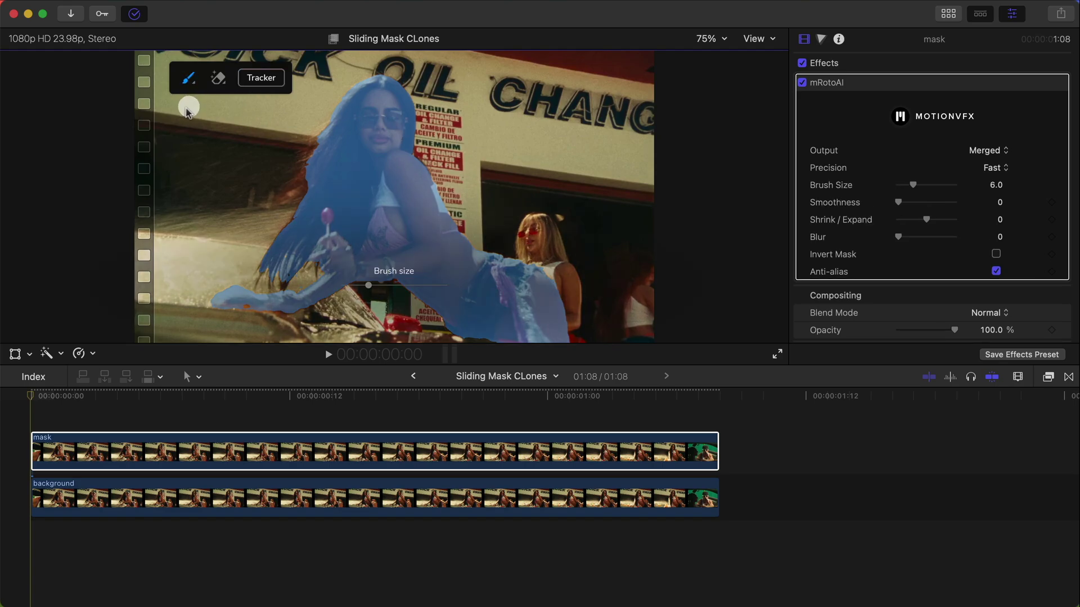
pyautogui.moveTo(393, 288)
pyautogui.mouseDown()
pyautogui.moveTo(416, 288)
pyautogui.moveTo(355, 288)
pyautogui.mouseUp()
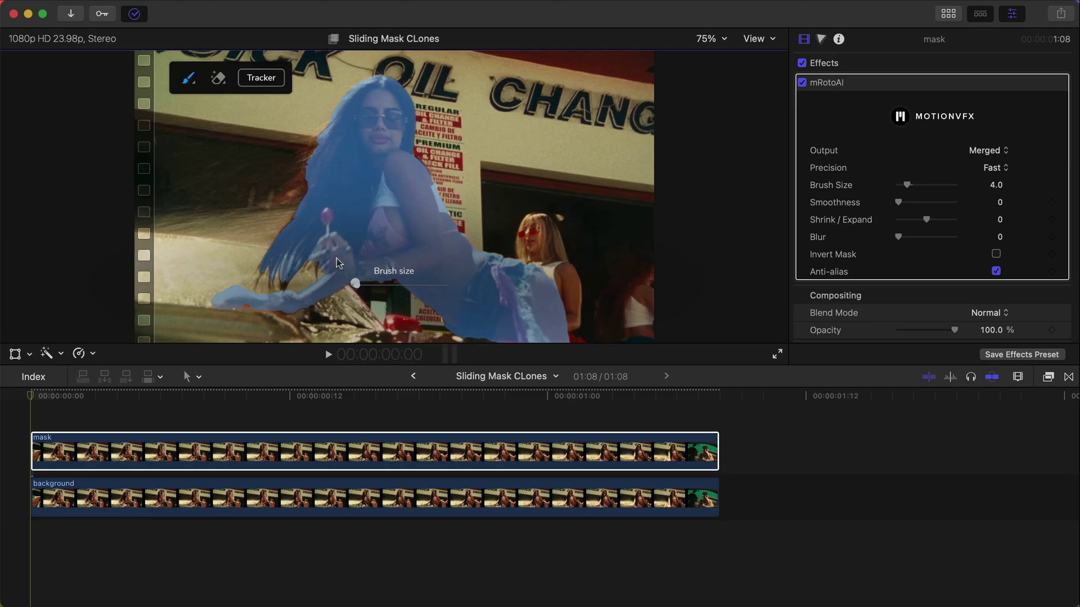
pyautogui.moveTo(308, 187)
pyautogui.mouseDown()
pyautogui.moveTo(309, 162)
pyautogui.moveTo(333, 140)
pyautogui.mouseUp()
pyautogui.moveTo(309, 183); pyautogui.dragTo(293, 234)
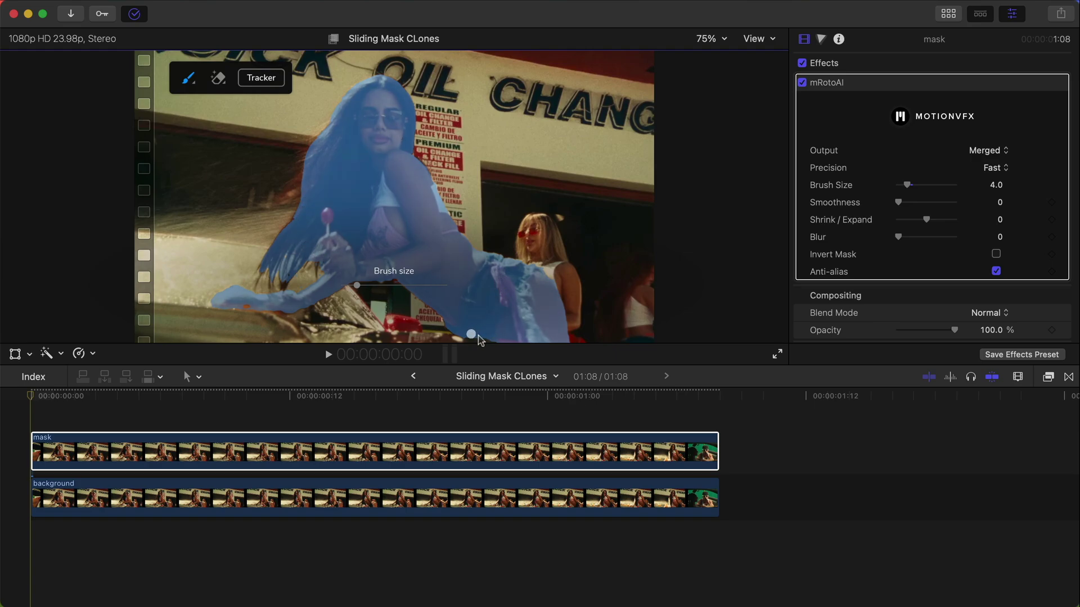
pyautogui.click(218, 79)
pyautogui.moveTo(409, 181); pyautogui.dragTo(430, 149)
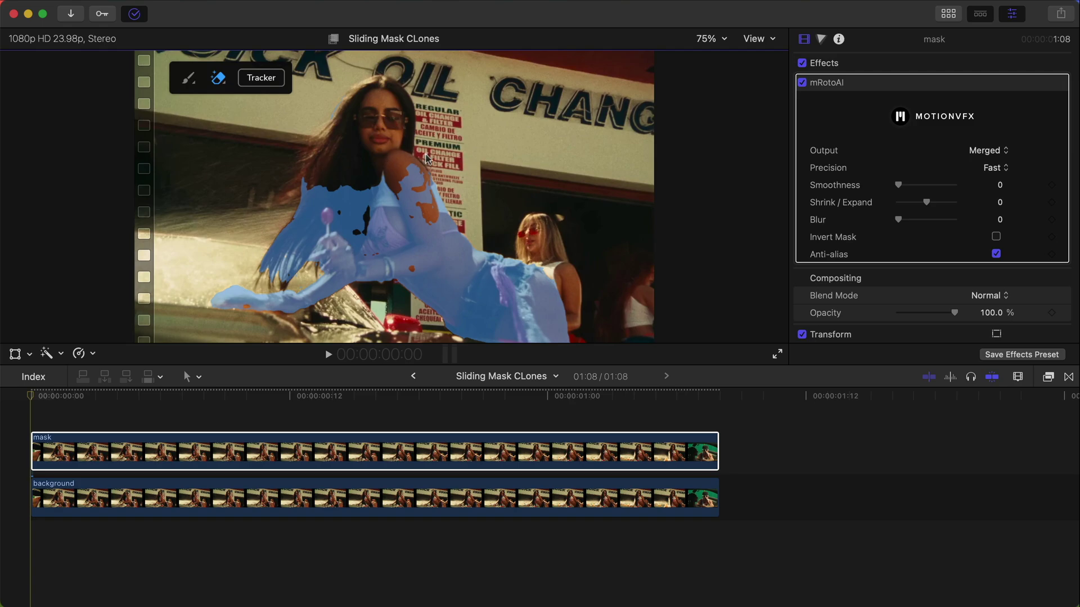
pyautogui.press('super+z')
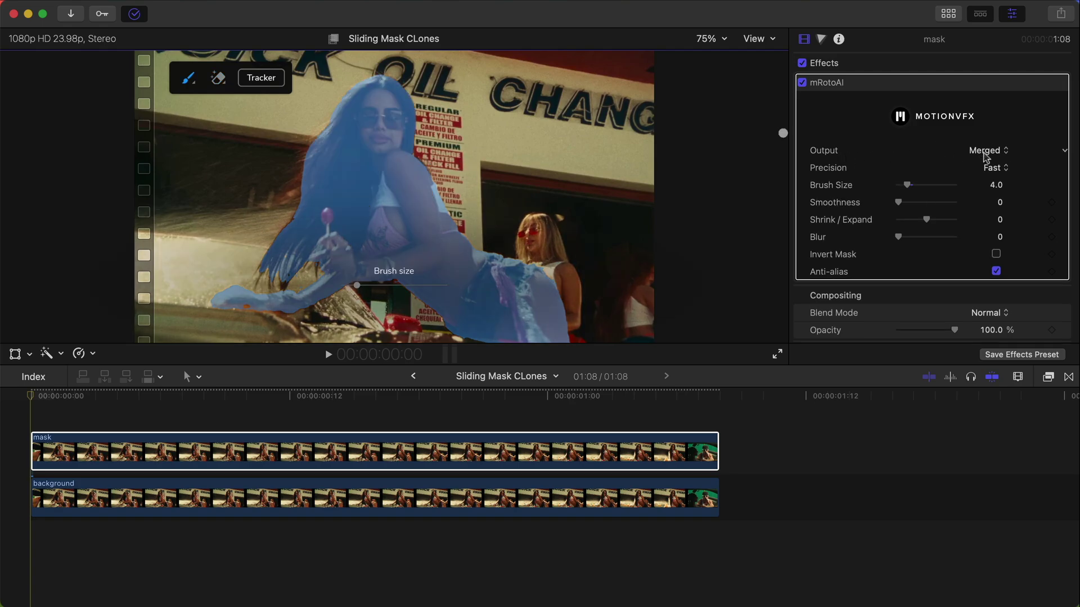
# - Compare the Mask Only, Masked Video and Video outputs, return to Merged and keep Precision on Fast
pyautogui.click(986, 157)
pyautogui.click(1029, 153)
pyautogui.click(979, 158)
pyautogui.click(987, 151)
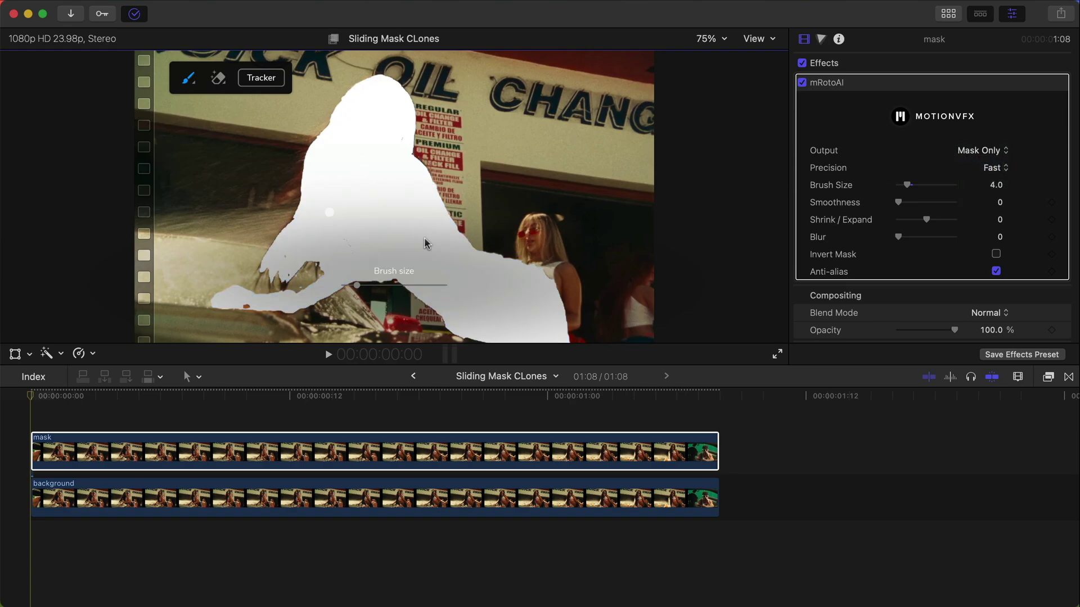
pyautogui.click(985, 151)
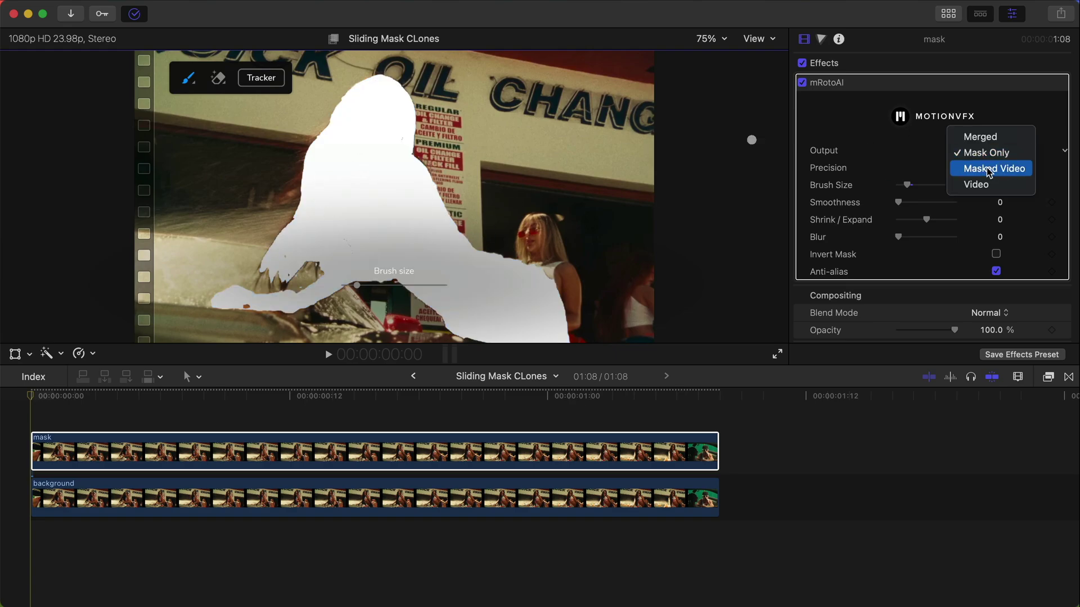
pyautogui.click(992, 169)
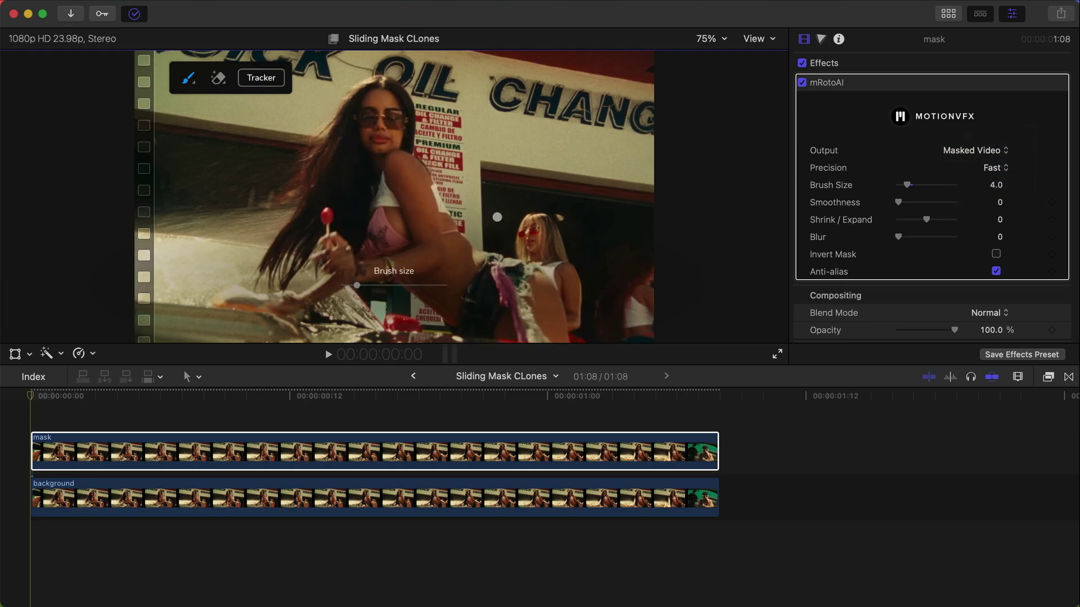
pyautogui.click(993, 151)
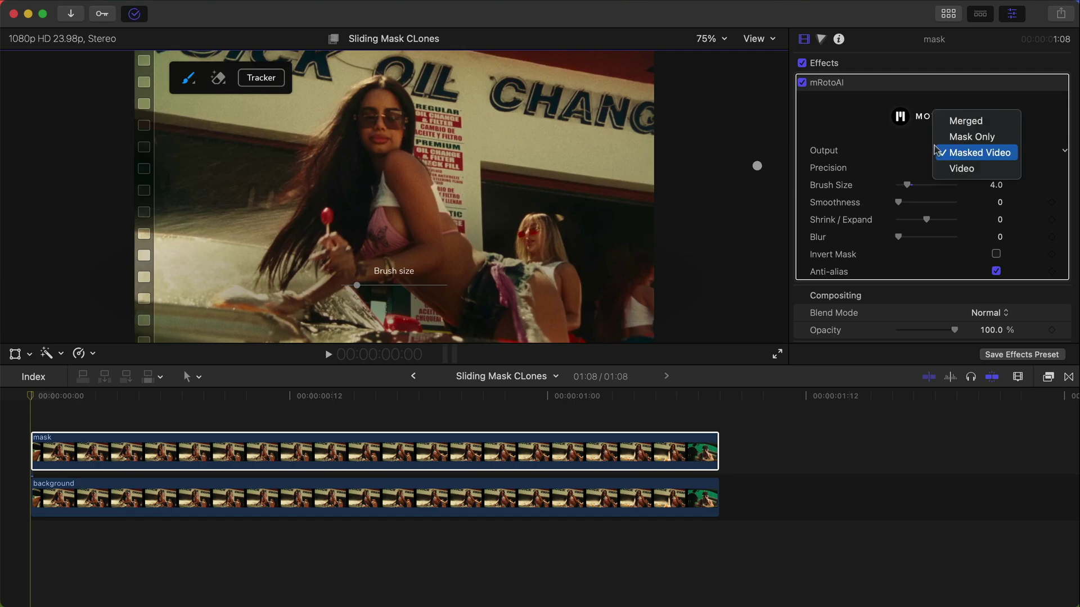
pyautogui.click(992, 169)
pyautogui.click(989, 150)
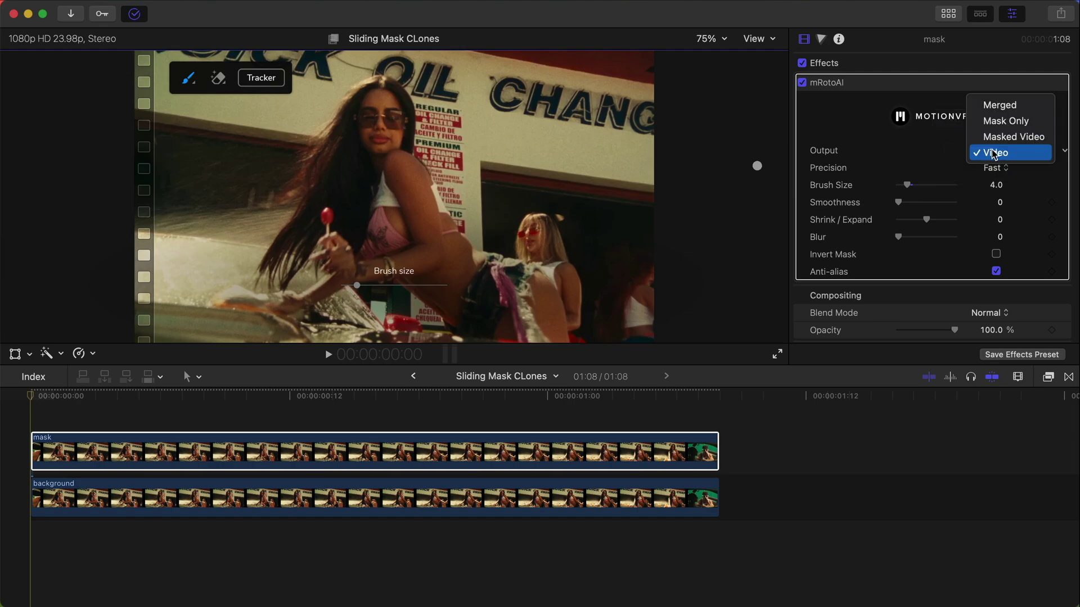
pyautogui.click(999, 106)
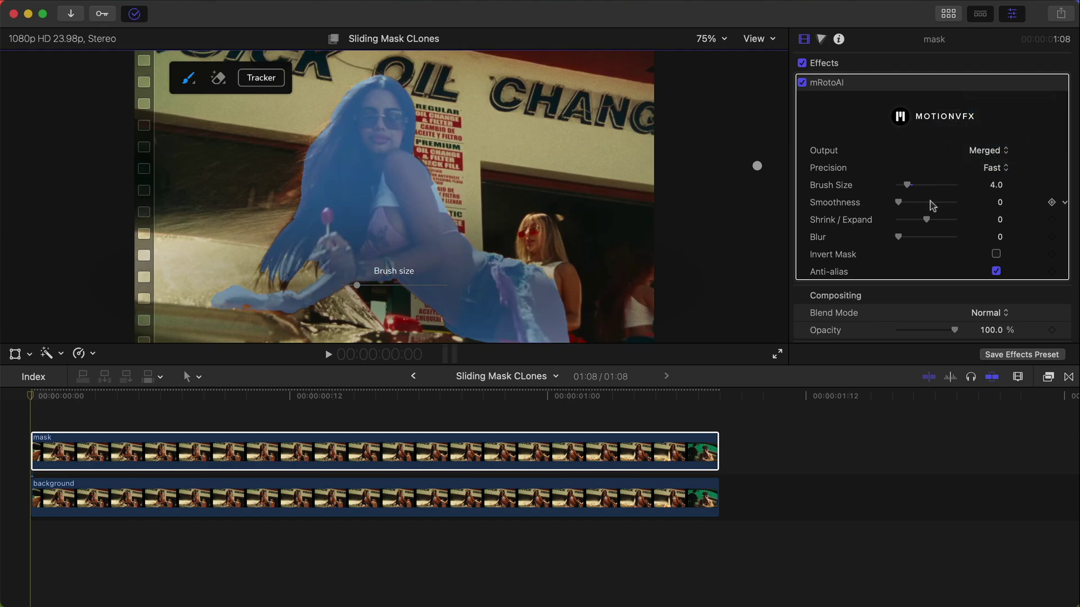
pyautogui.click(993, 168)
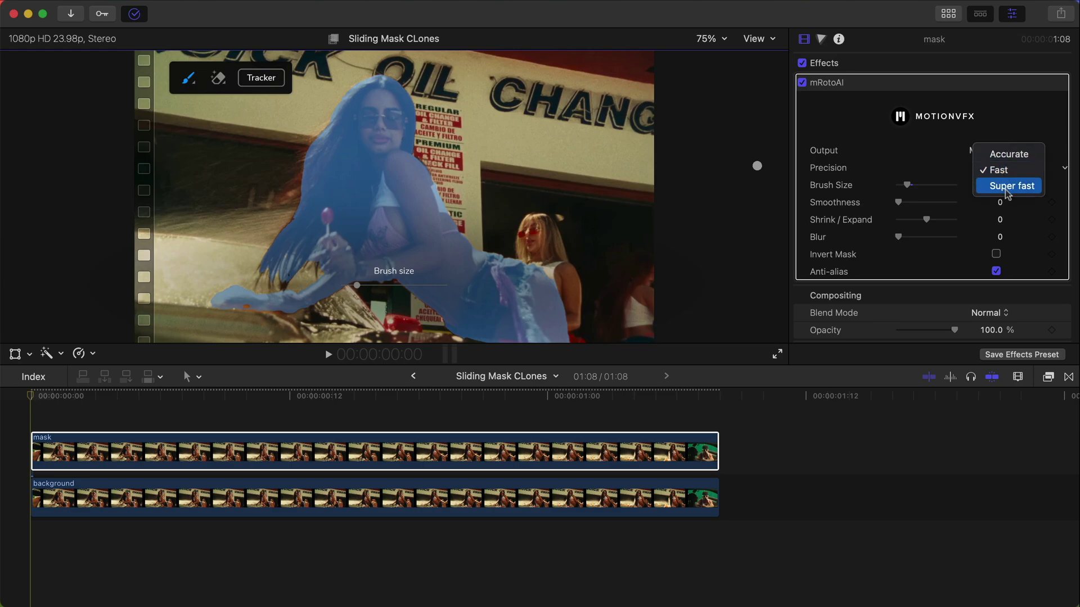
pyautogui.click(999, 169)
# - Track the painted mask of the woman through the whole clip
pyautogui.click(256, 82)
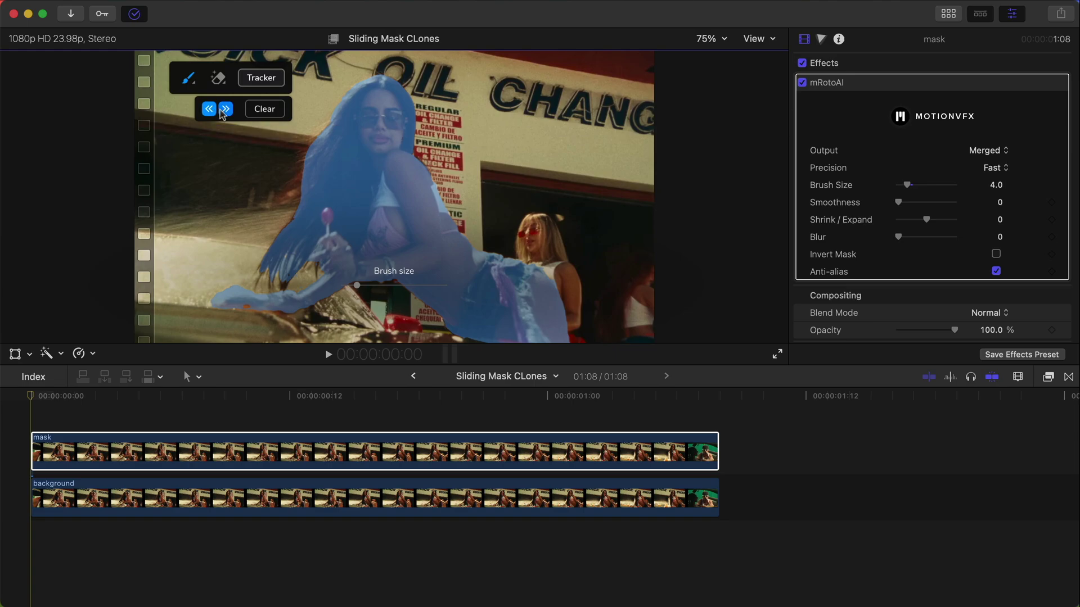
pyautogui.click(44, 397)
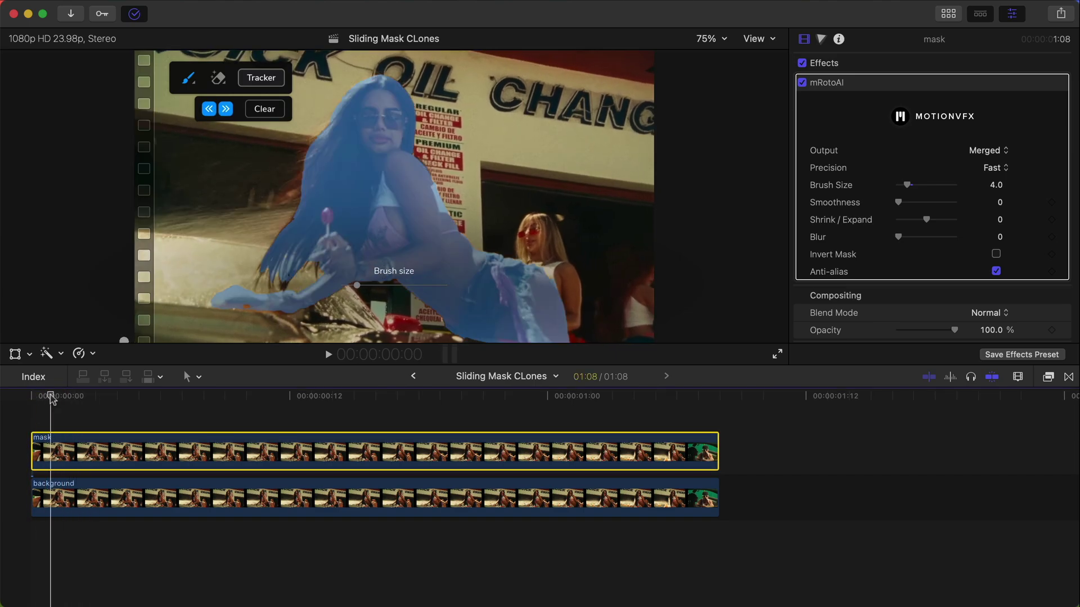
pyautogui.click(229, 397)
pyautogui.moveTo(231, 395); pyautogui.dragTo(2, 398)
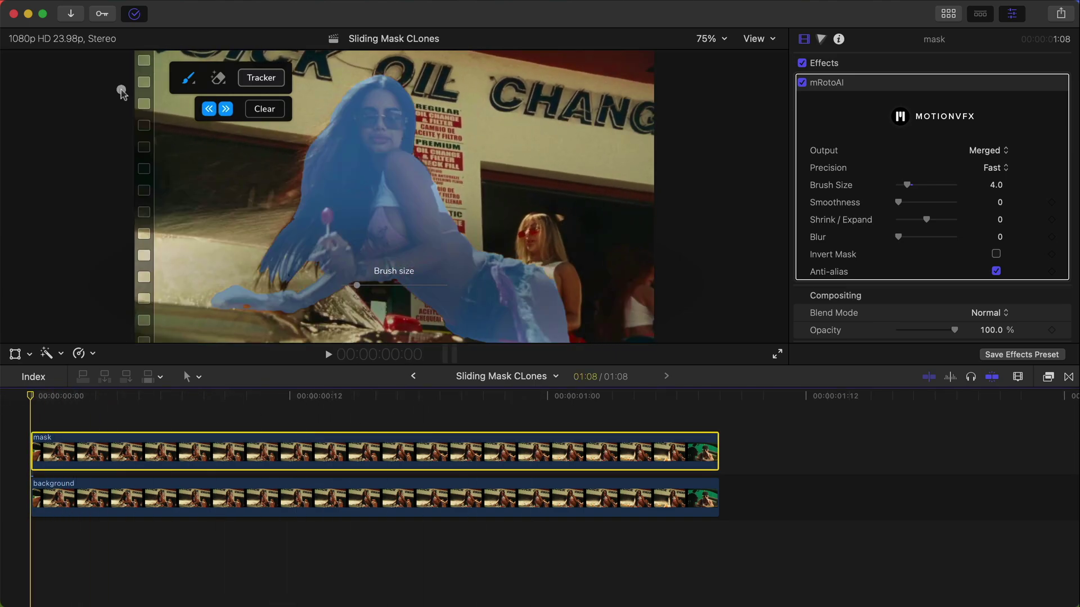
pyautogui.moveTo(333, 398); pyautogui.dragTo(436, 399)
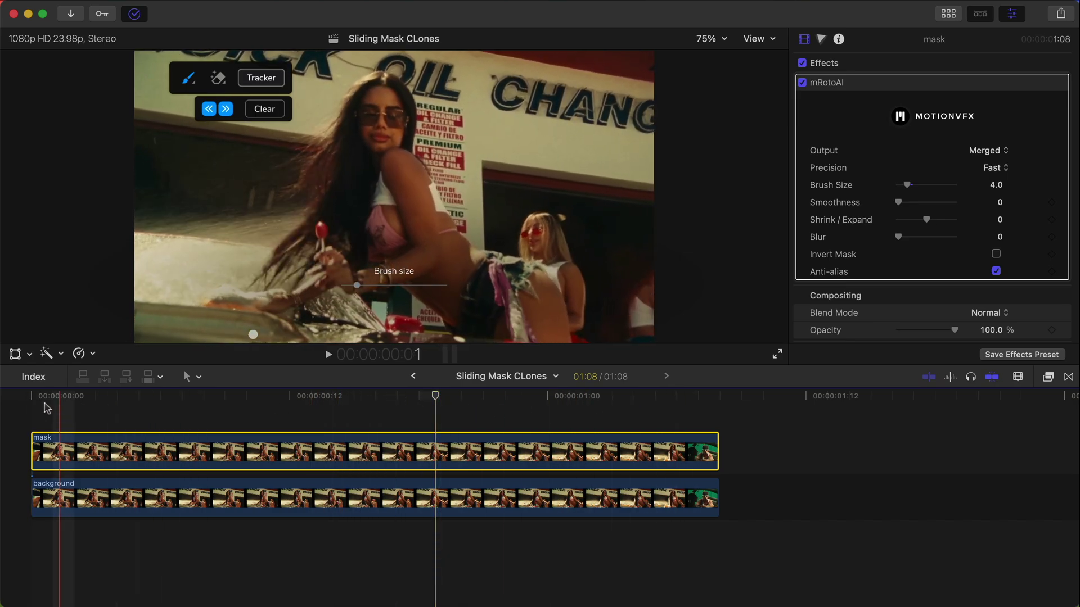
pyautogui.click(207, 109)
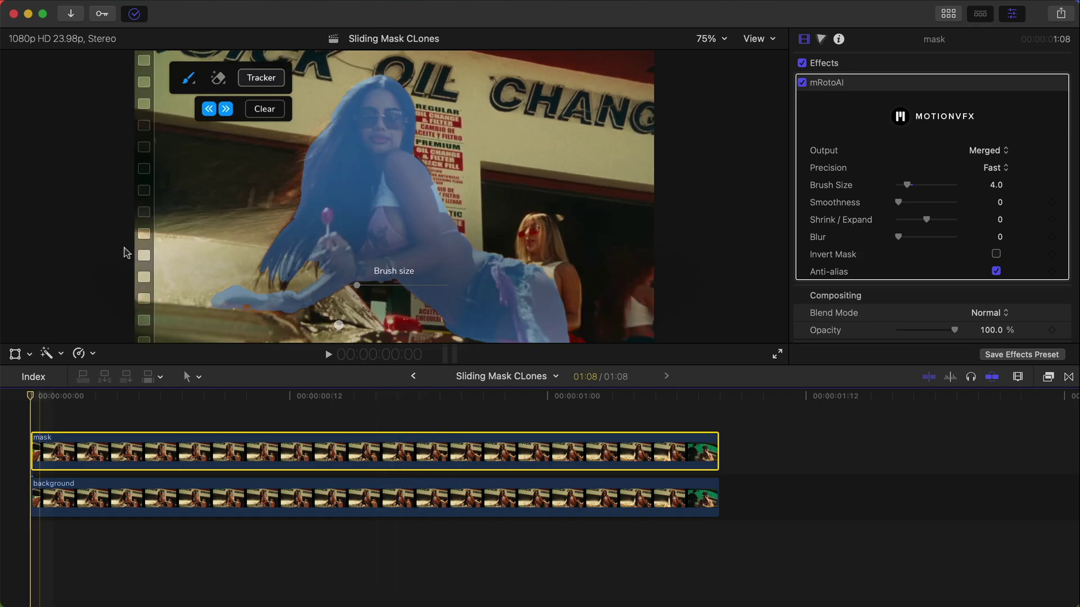
pyautogui.click(225, 109)
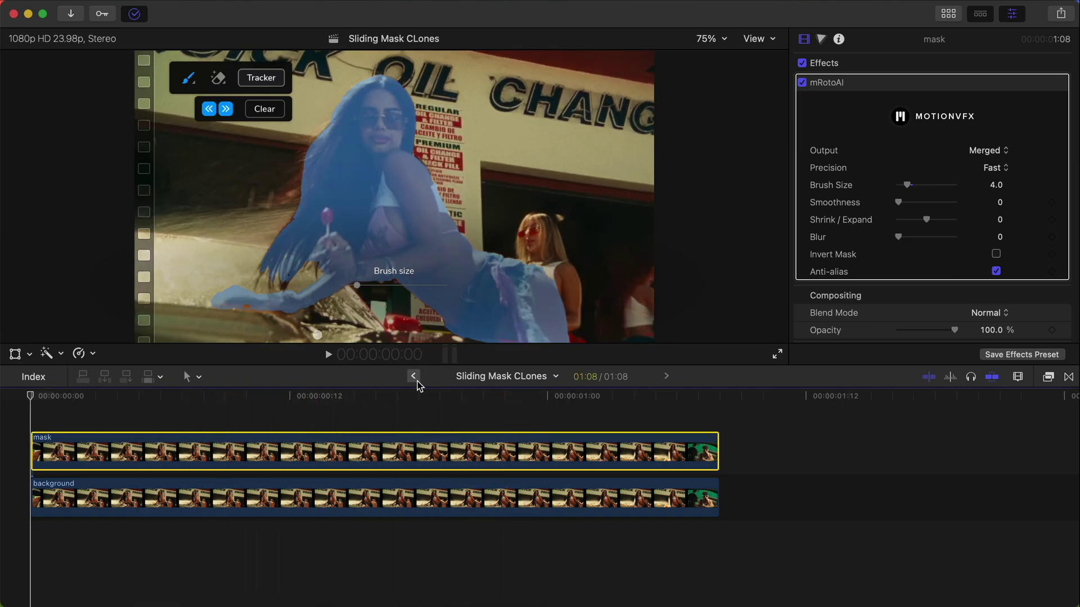
# - Check how well the tracked mask follows the woman at several frames along the clip
pyautogui.click(474, 396)
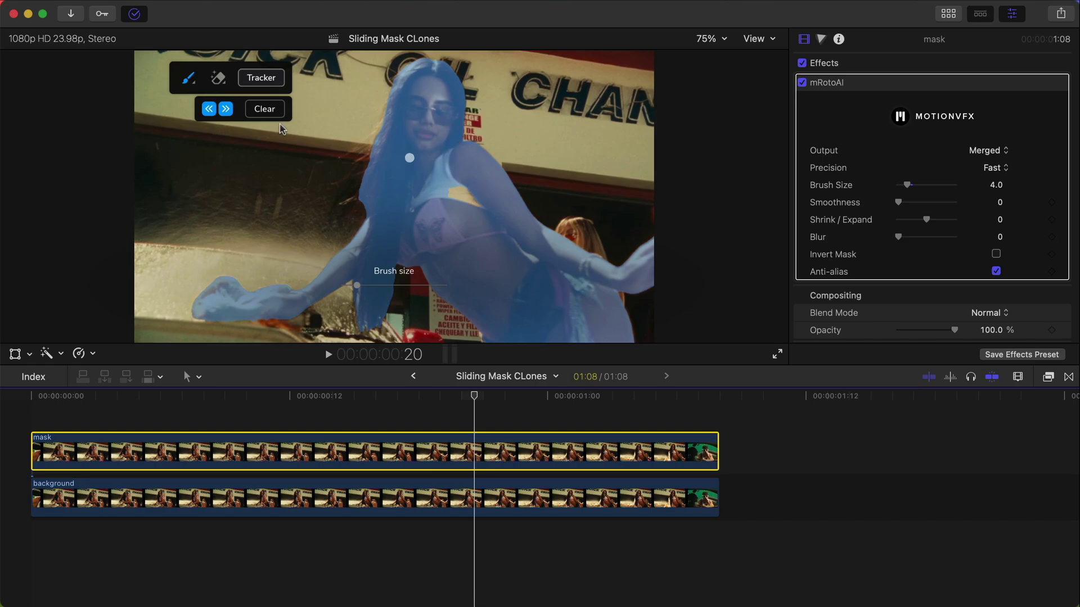
pyautogui.click(123, 396)
pyautogui.press('Right')
pyautogui.press('Right')
pyautogui.press('Right')
pyautogui.press('Right')
pyautogui.click(378, 274)
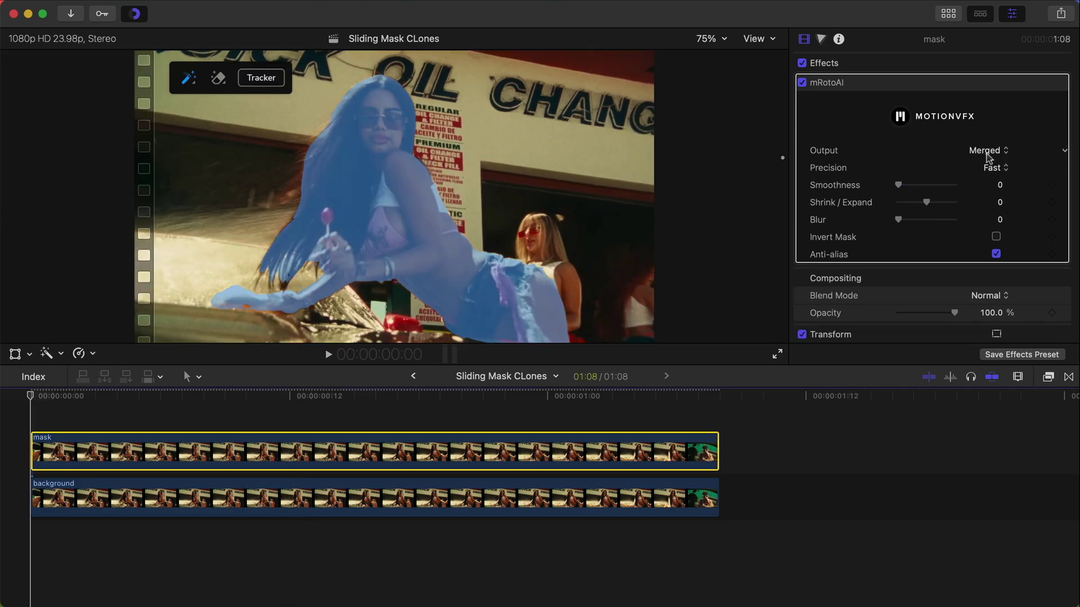
# - Set the mRotoAI output to Masked Video and duplicate the mask clip onto a layer above
pyautogui.click(988, 150)
pyautogui.click(994, 181)
pyautogui.moveTo(240, 446); pyautogui.dragTo(248, 421)
pyautogui.click(156, 449)
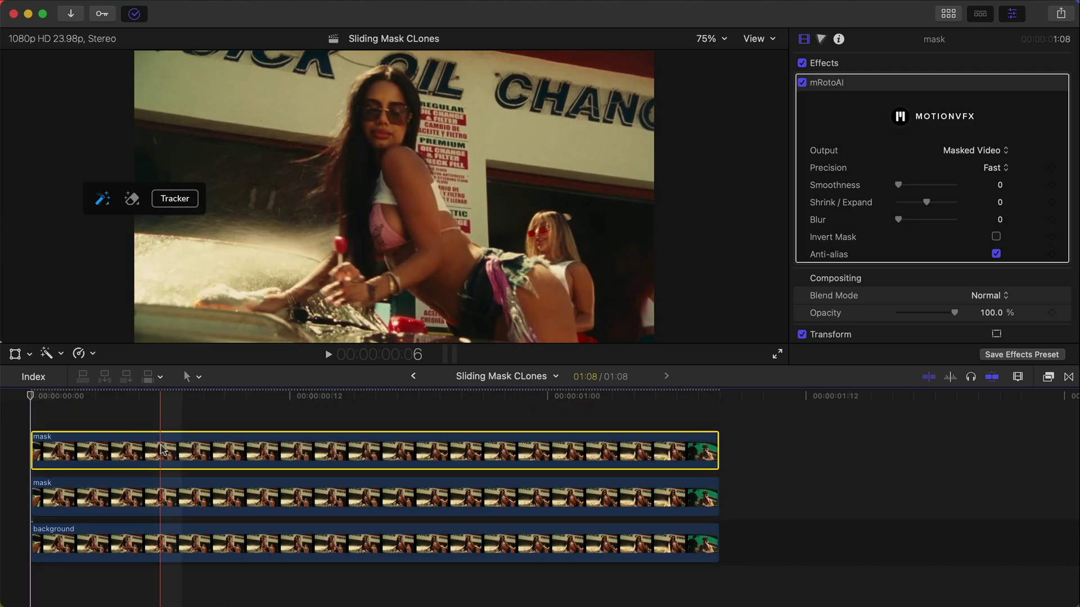
# - Keyframe the transform of the lower mask clip so the woman slides sideways from the start to Position X -550 px
pyautogui.click(162, 494)
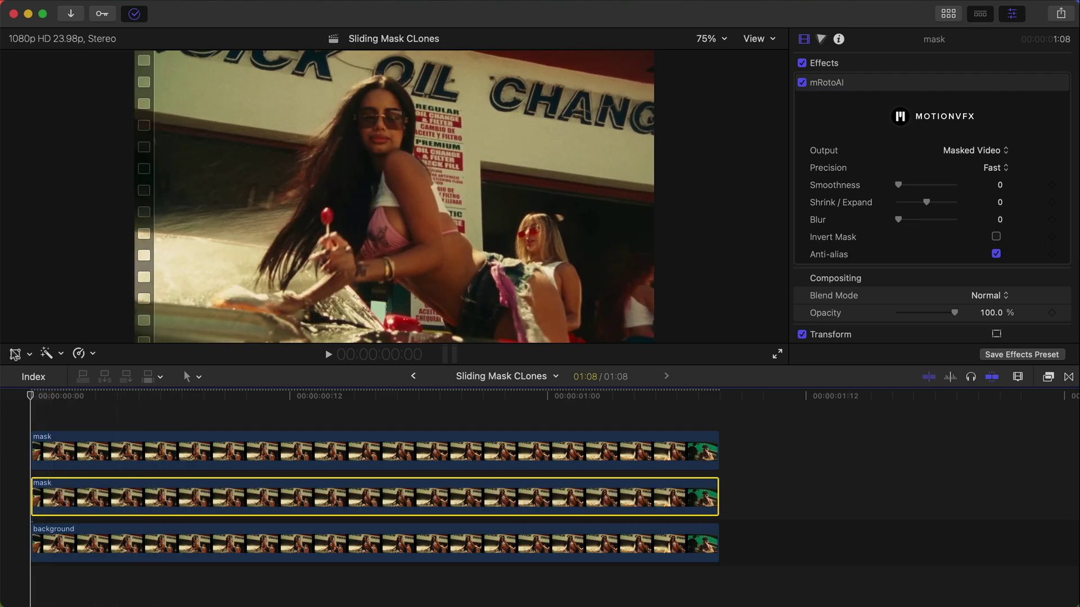
pyautogui.hotkey('shift', 't')
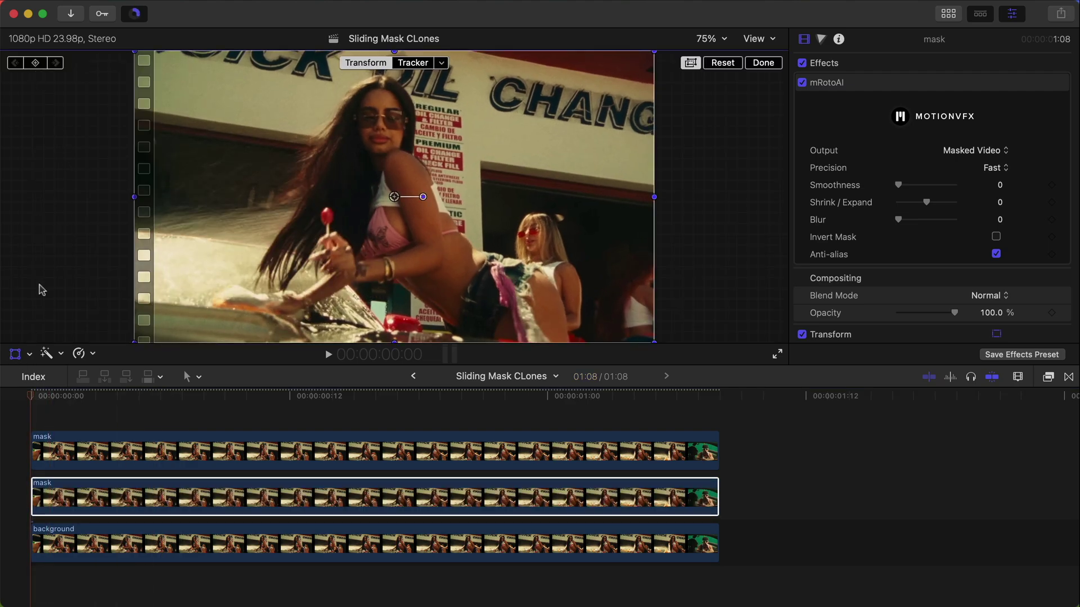
pyautogui.press('space')
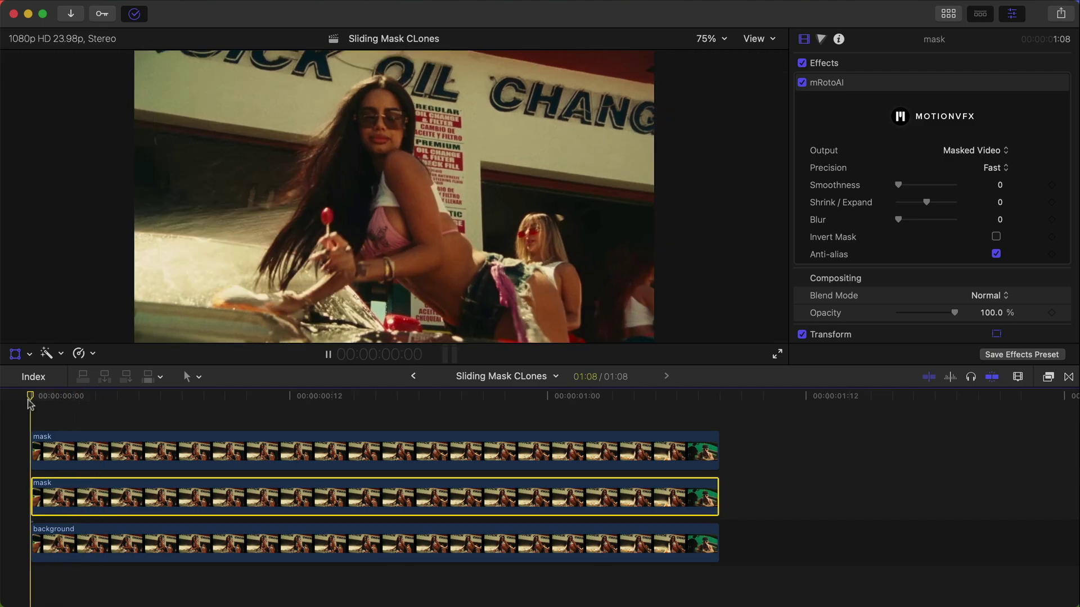
pyautogui.moveTo(77, 397); pyautogui.dragTo(120, 397)
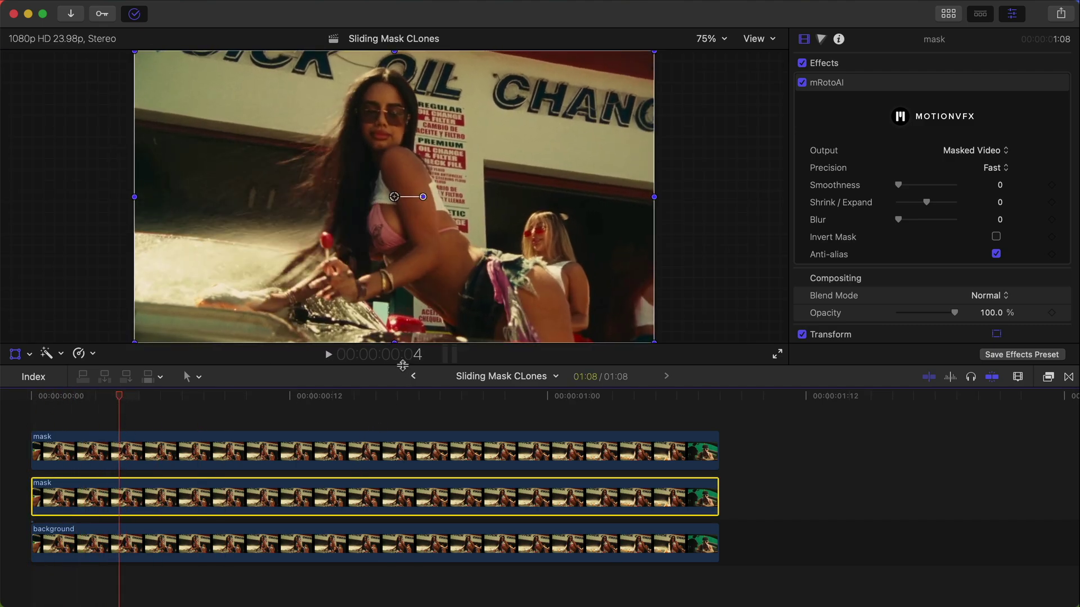
pyautogui.moveTo(120, 396); pyautogui.dragTo(278, 397)
pyautogui.scroll(-5, 929, 201)
pyautogui.moveTo(928, 187); pyautogui.dragTo(928, 239)
# - Hold the lower mask clip's offset with a keyframe at frame 23 and keyframe Position X back to 0 at 1:04
pyautogui.moveTo(419, 399); pyautogui.dragTo(527, 403)
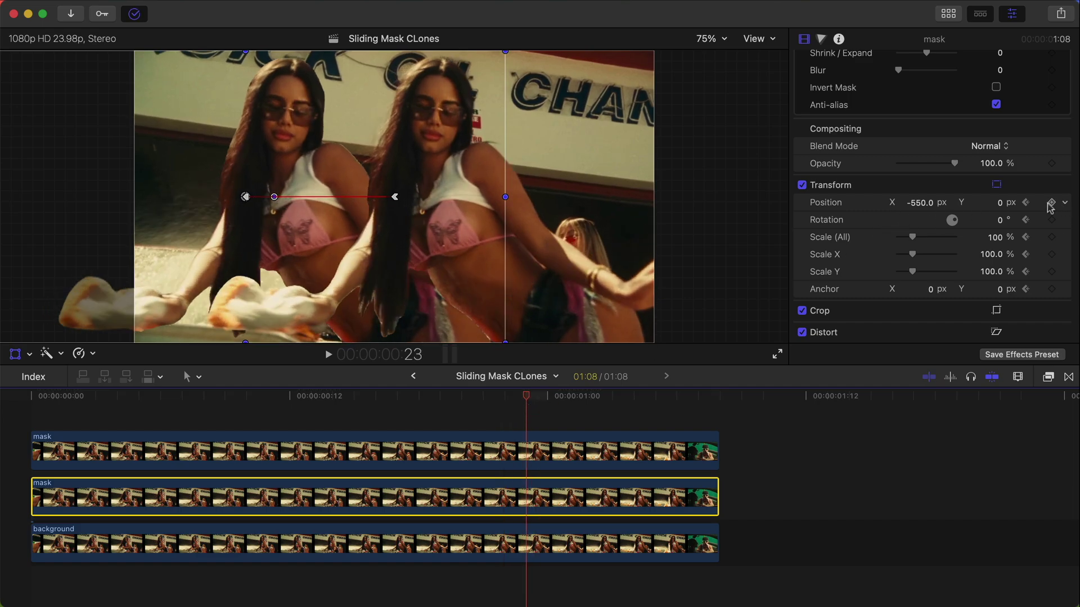
pyautogui.moveTo(685, 401); pyautogui.dragTo(648, 400)
pyautogui.click(917, 203)
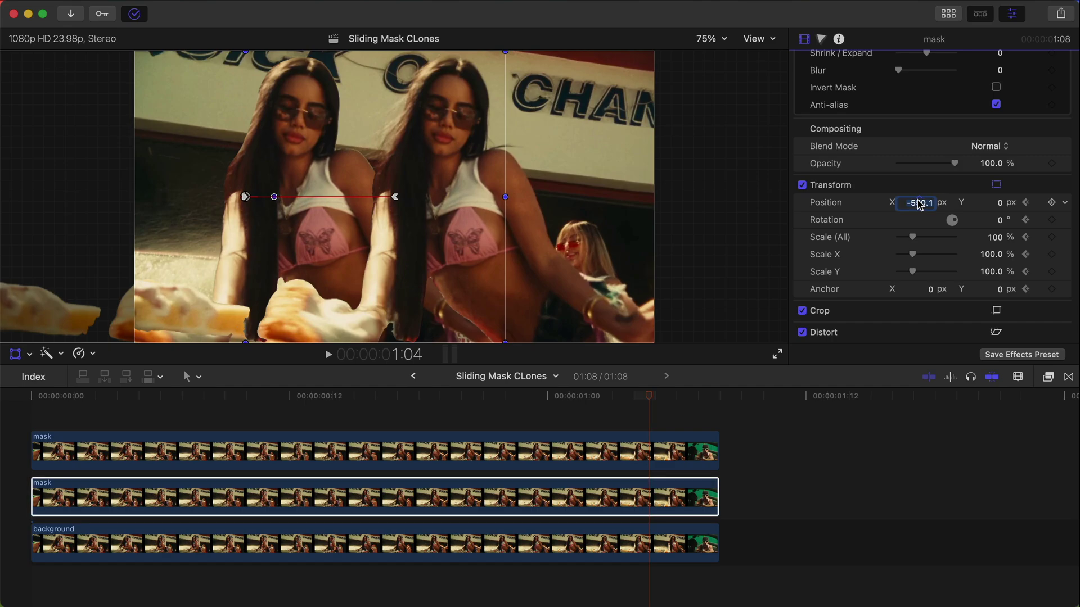
pyautogui.write('0')
pyautogui.press('Return')
# - Duplicate the animated lower mask clip onto another layer
pyautogui.click(696, 497)
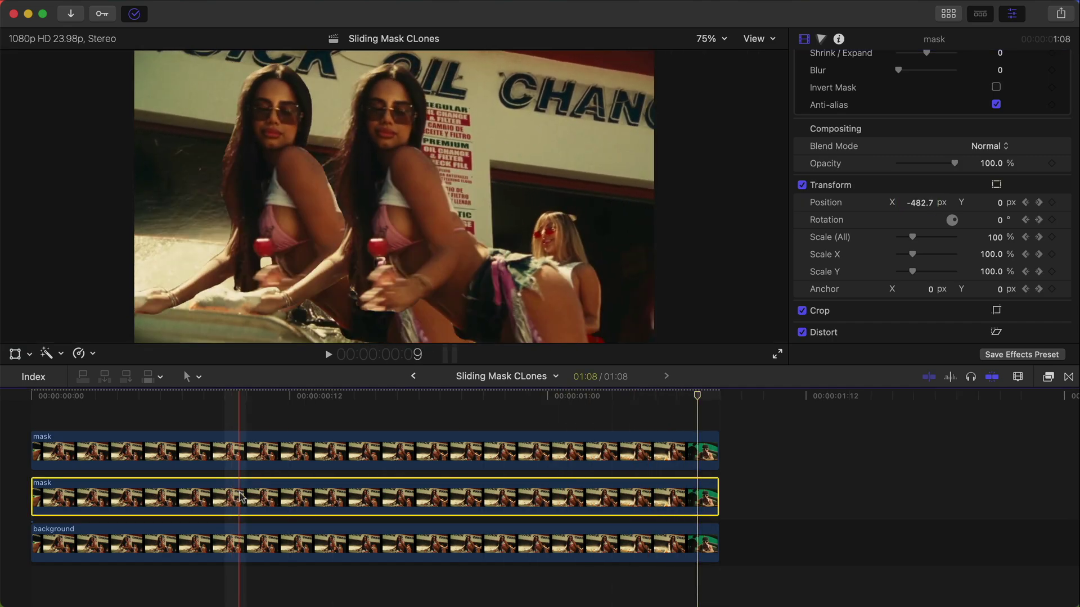
pyautogui.moveTo(254, 498); pyautogui.dragTo(258, 466)
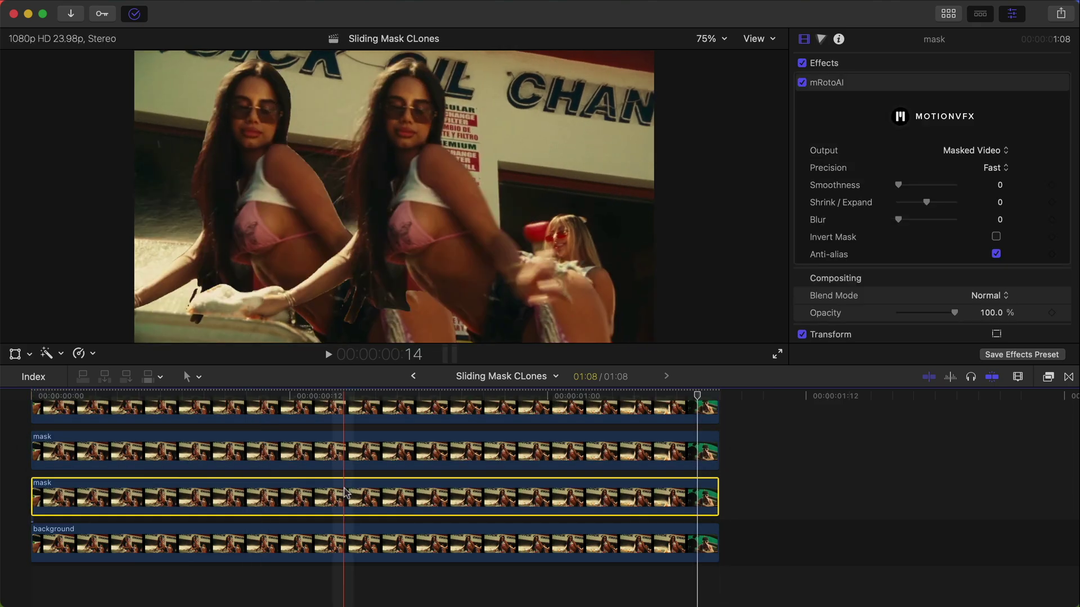
# - On the duplicated mask clip, set Position X to about 524 px at frame 11 and open Position X for editing at frame 23
pyautogui.rightClick(344, 494)
pyautogui.click(369, 452)
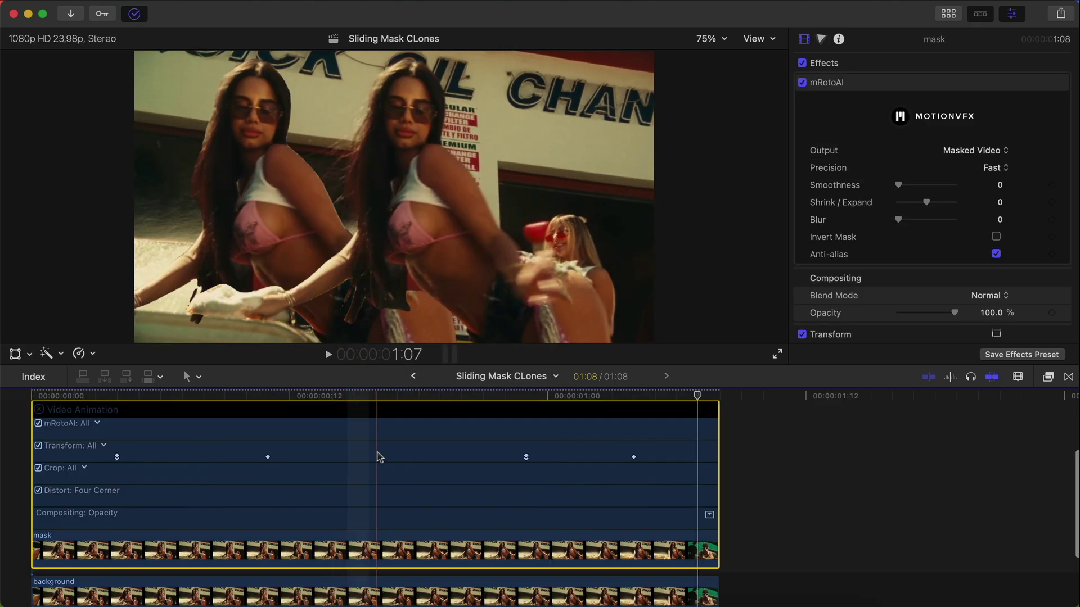
pyautogui.scroll(2, 338, 454)
pyautogui.keyDown('alt'); pyautogui.click(267, 508); pyautogui.keyUp('alt')
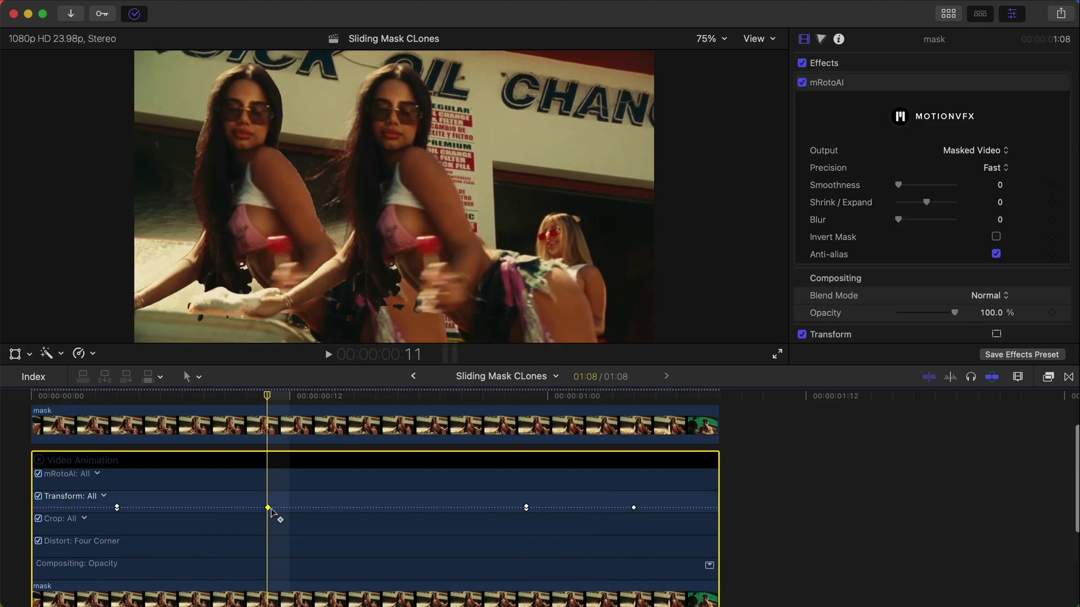
pyautogui.scroll(-5, 875, 163)
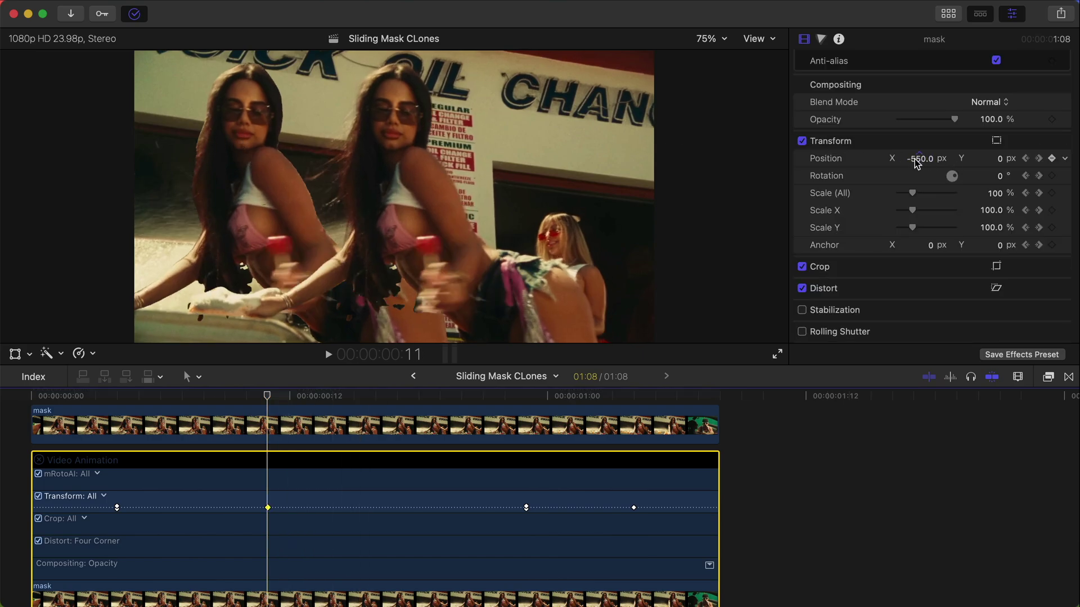
pyautogui.moveTo(920, 159); pyautogui.dragTo(918, 163)
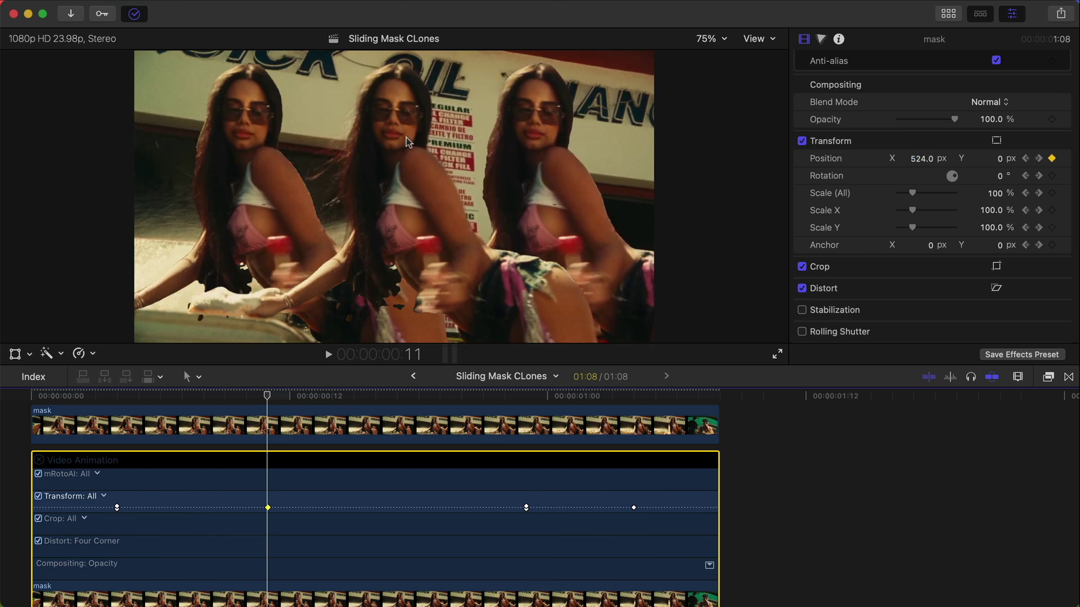
pyautogui.click(921, 159)
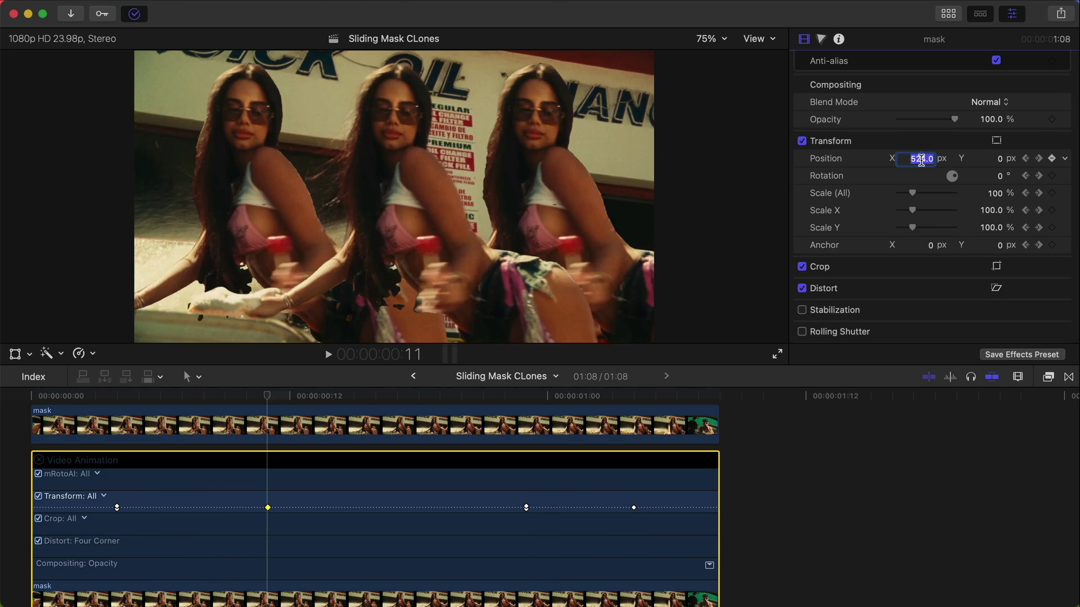
pyautogui.moveTo(267, 396); pyautogui.dragTo(532, 400)
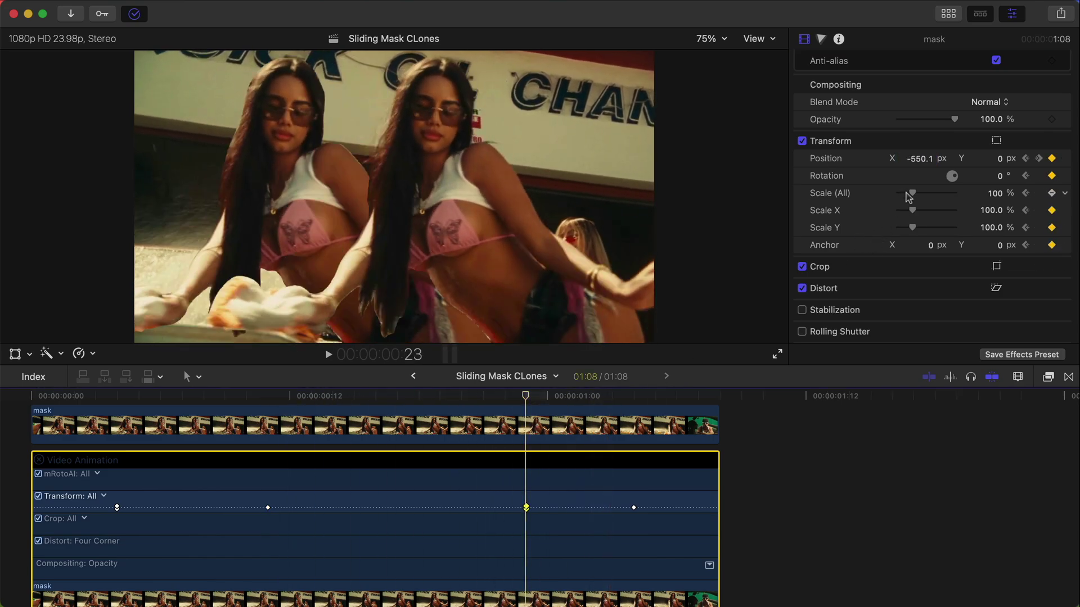
pyautogui.click(920, 159)
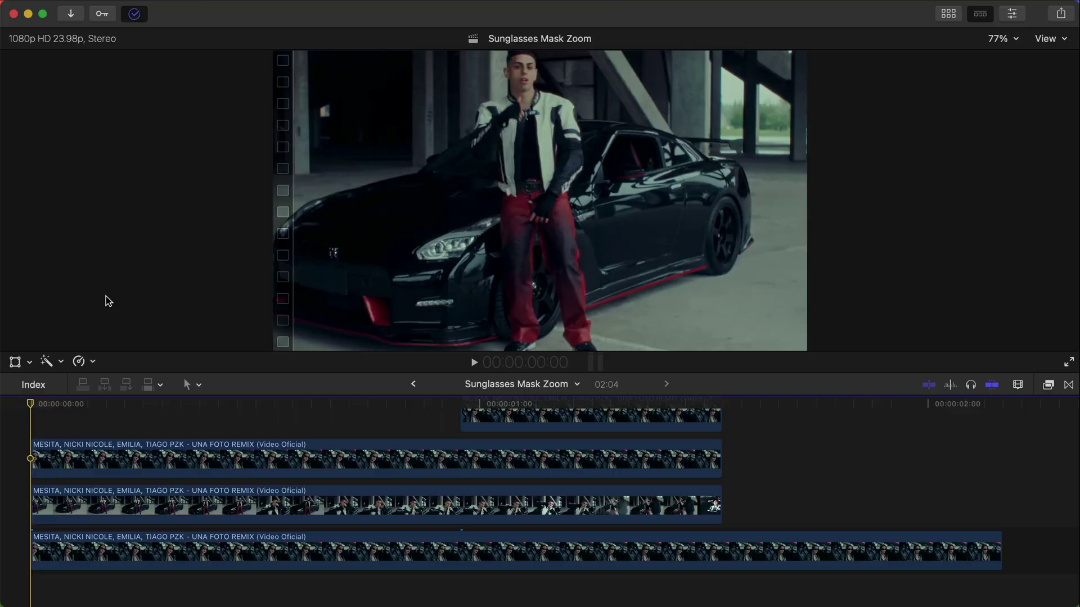
# - In the Sunglasses Mask Zoom project, duplicate the first clip of the woman onto a layer above
pyautogui.press('space')
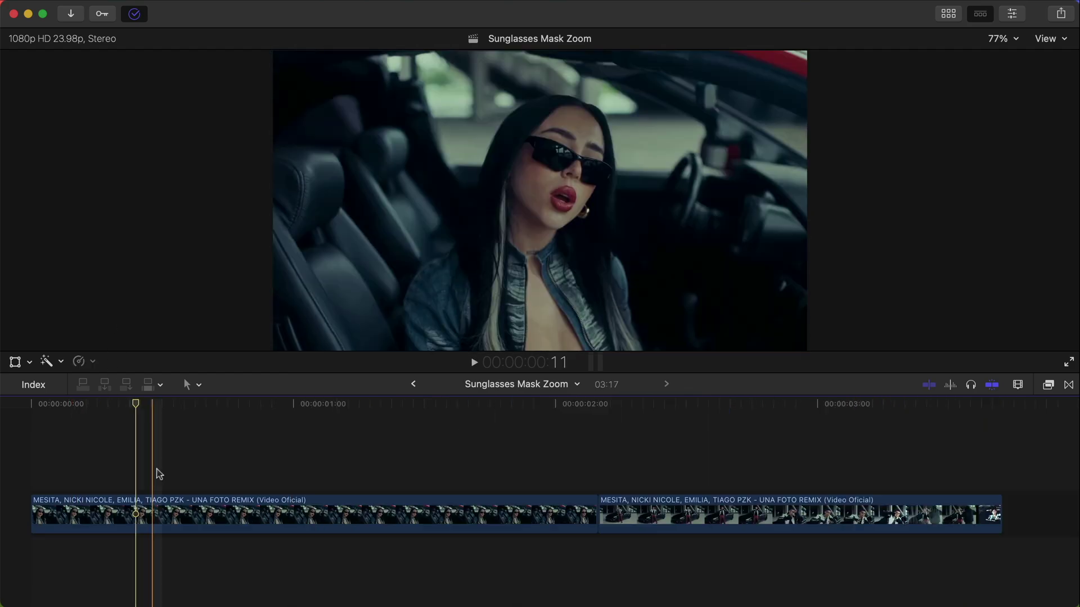
pyautogui.click(35, 506)
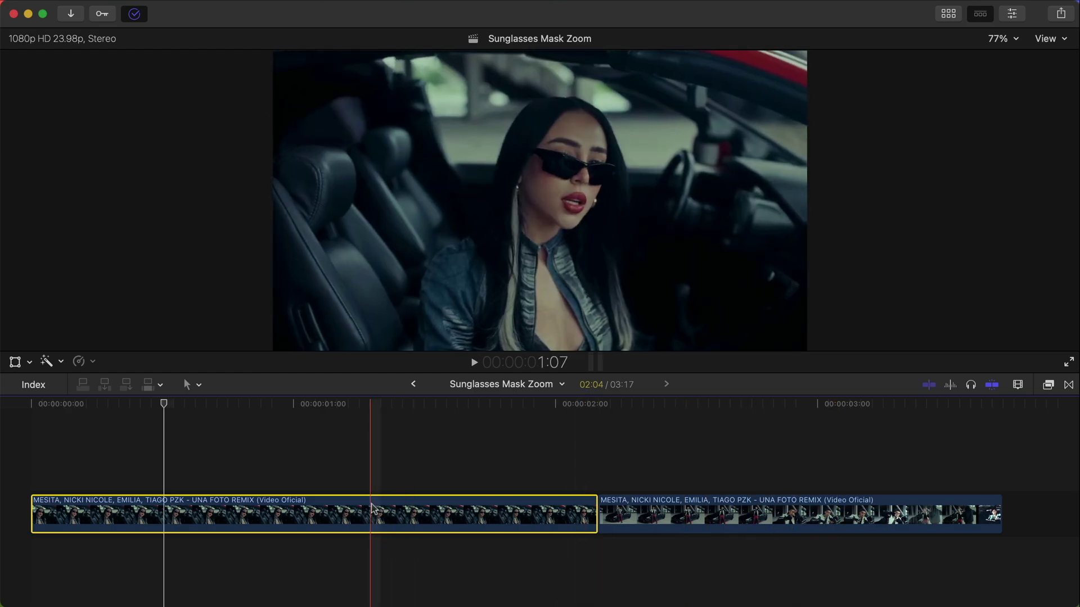
pyautogui.moveTo(371, 509); pyautogui.dragTo(371, 482)
# - Apply the mRotoAI effect to the upper copy of the woman's clip
pyautogui.click(1048, 386)
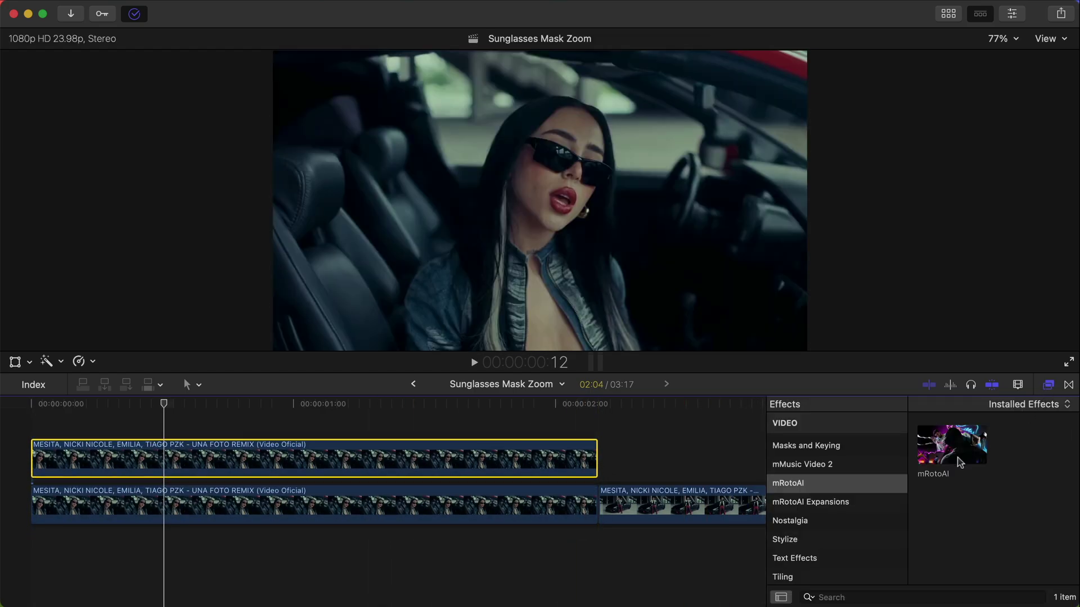
pyautogui.moveTo(951, 444); pyautogui.dragTo(398, 459)
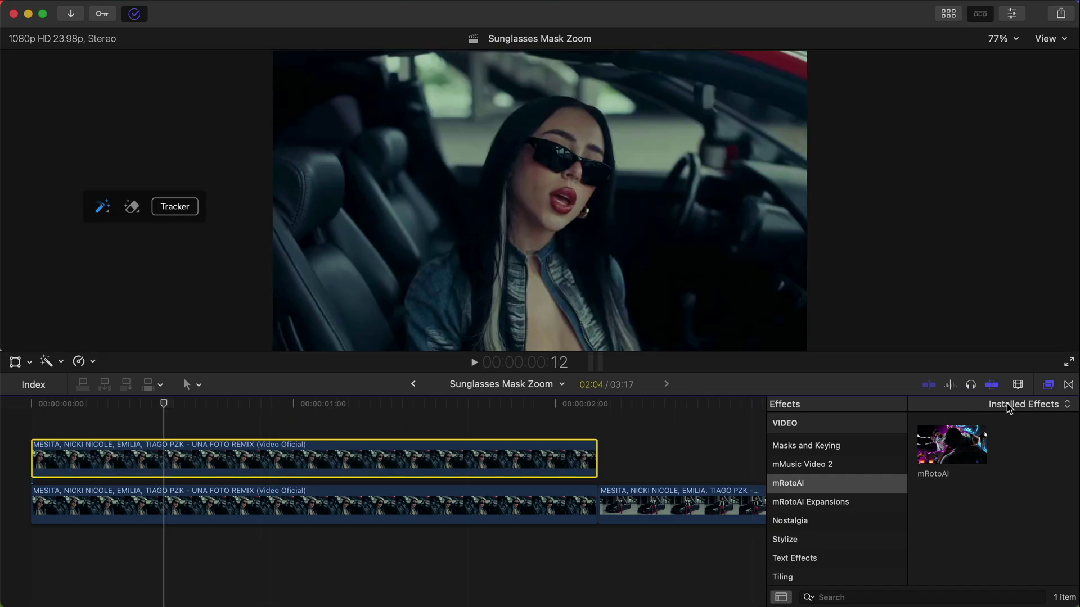
pyautogui.click(1047, 386)
# - At the clip's start, mask both lenses and the bridge of the woman's sunglasses with the mRotoAI selection tool
pyautogui.click(133, 405)
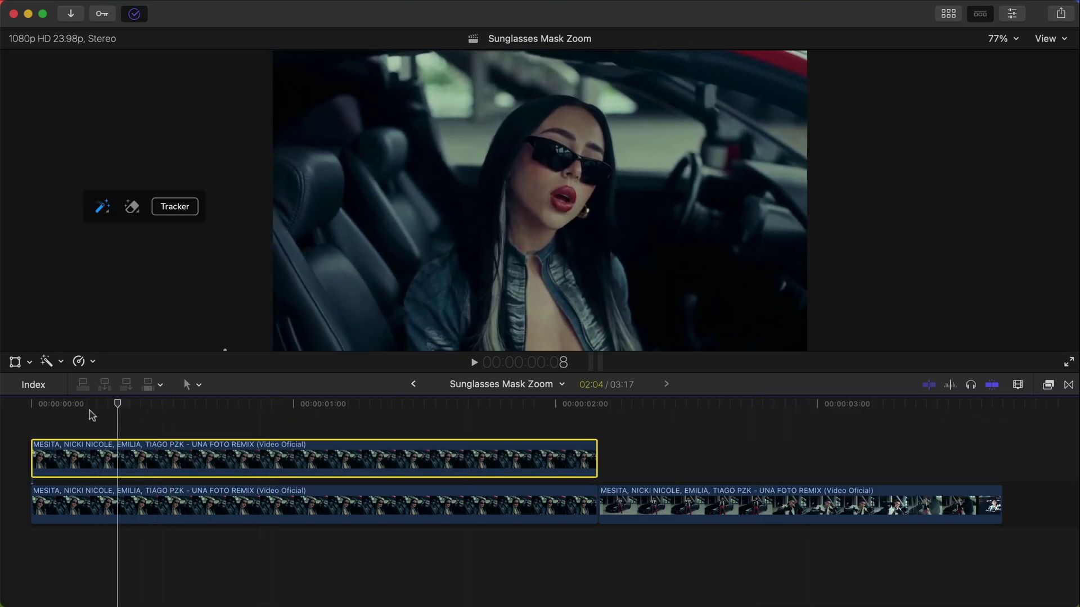
pyautogui.moveTo(133, 404); pyautogui.dragTo(3, 407)
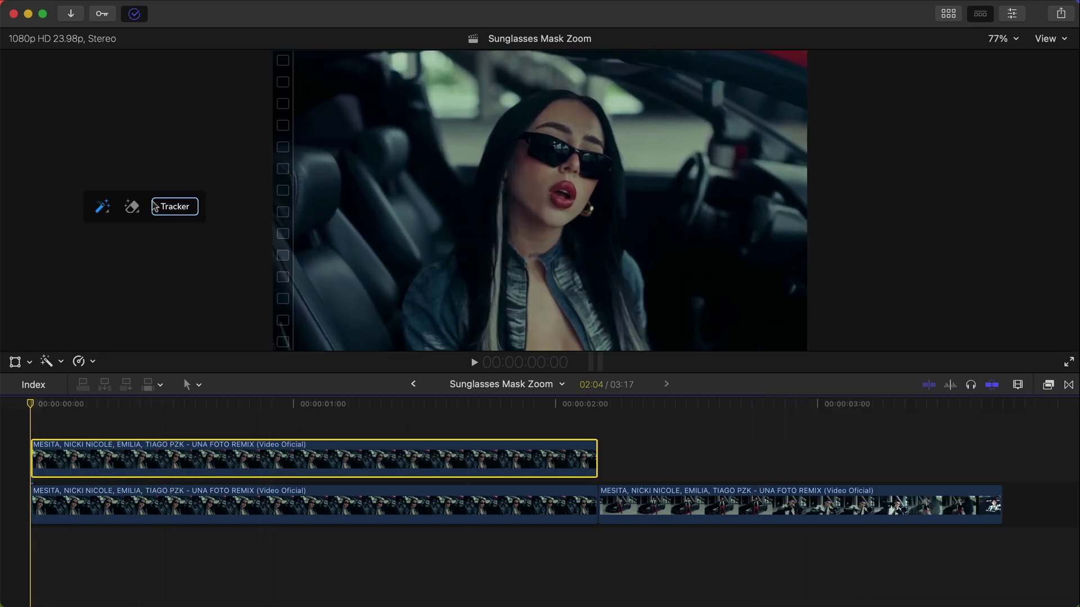
pyautogui.click(551, 152)
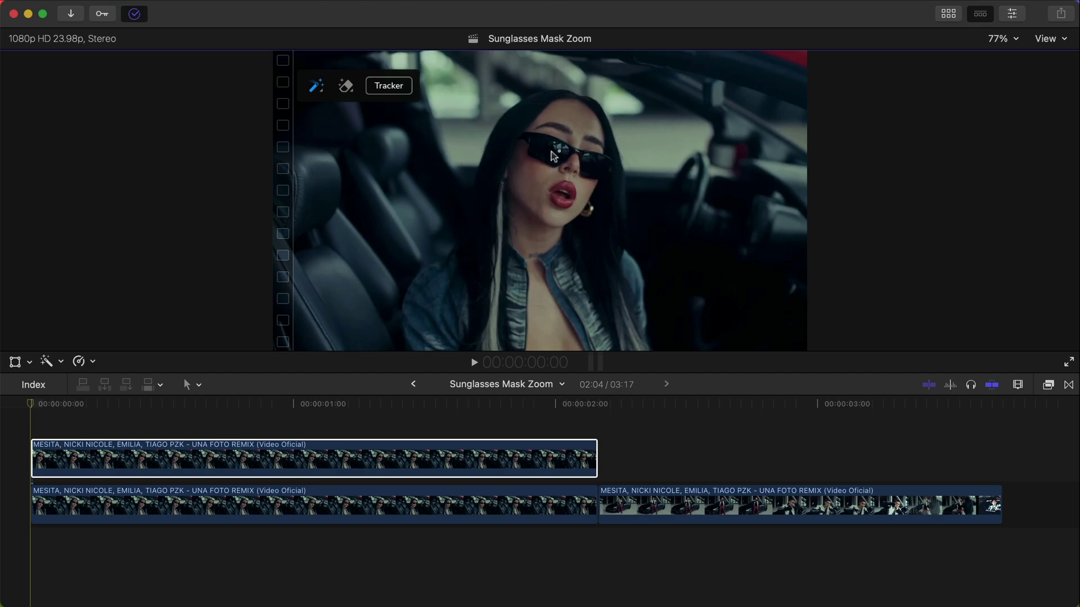
pyautogui.click(1013, 40)
pyautogui.click(1017, 146)
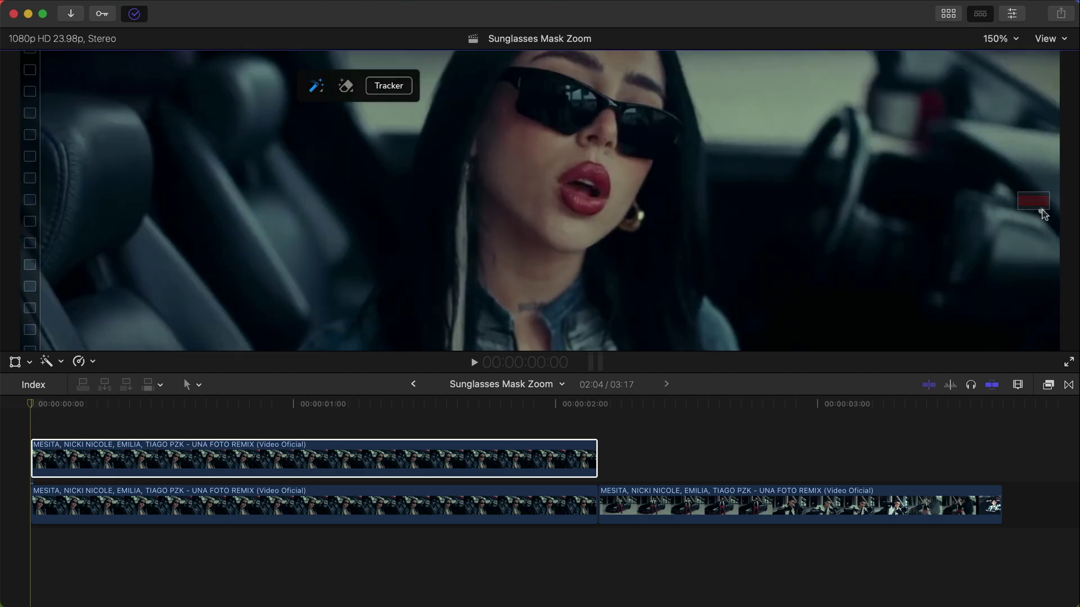
pyautogui.moveTo(1033, 201); pyautogui.dragTo(1033, 192)
pyautogui.click(574, 221)
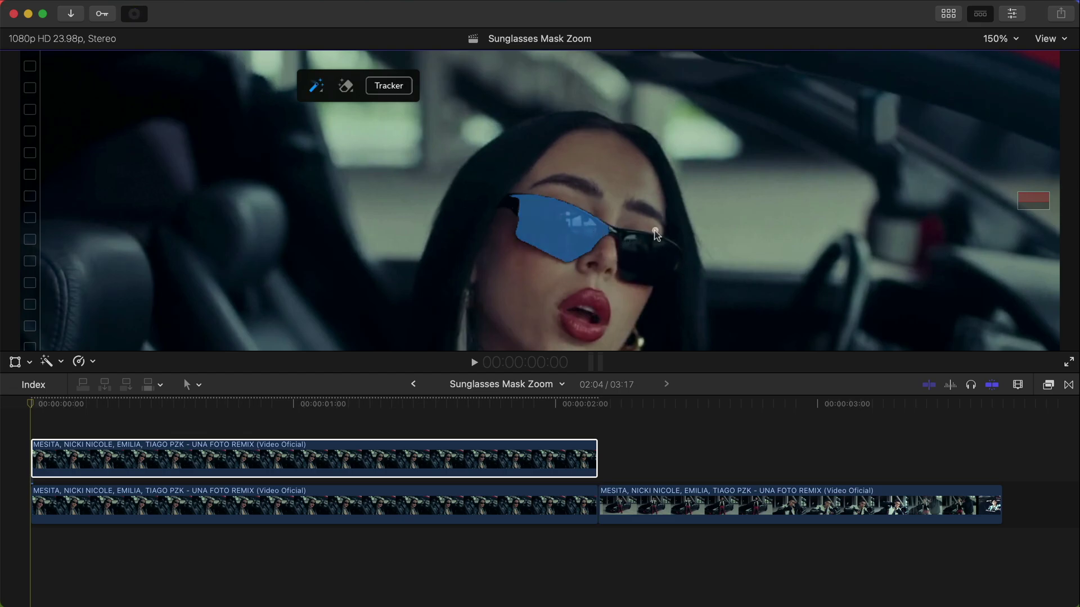
pyautogui.click(640, 253)
pyautogui.click(617, 232)
# - Track the sunglasses mask forward through the clip and move the mask controls away from the picture
pyautogui.click(388, 86)
pyautogui.click(354, 117)
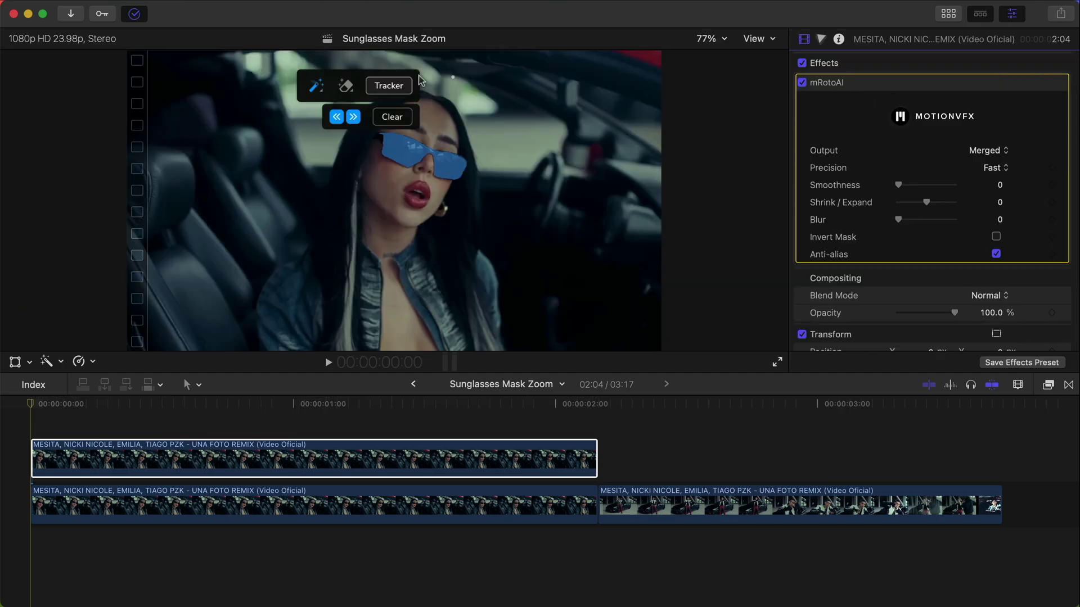
pyautogui.moveTo(325, 75); pyautogui.dragTo(203, 92)
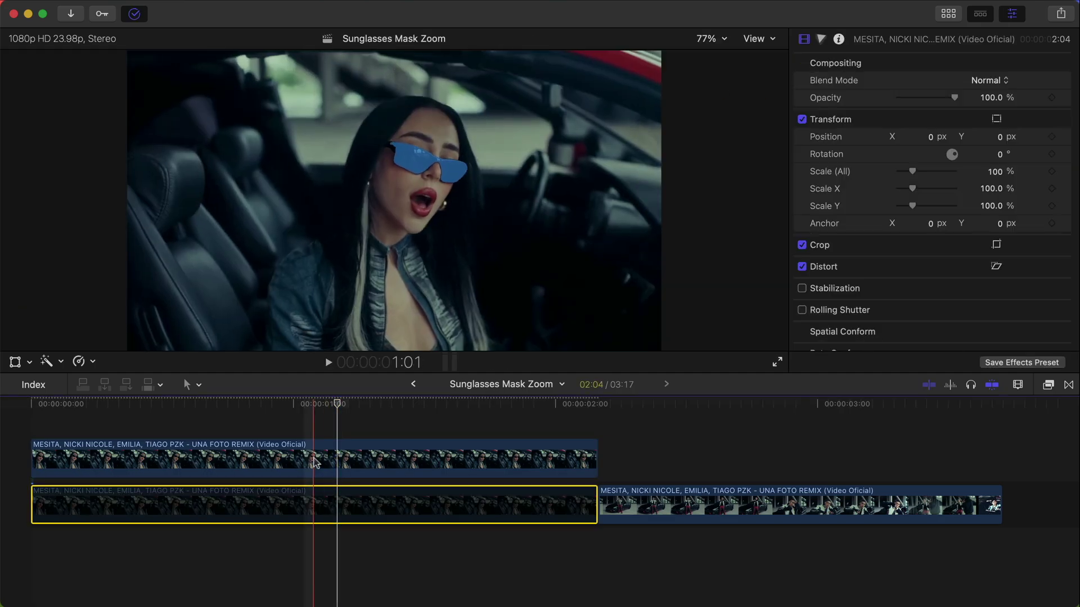
# - Set the upper clip's mRotoAI output to Masked Video and play back the isolated sunglasses
pyautogui.click(133, 459)
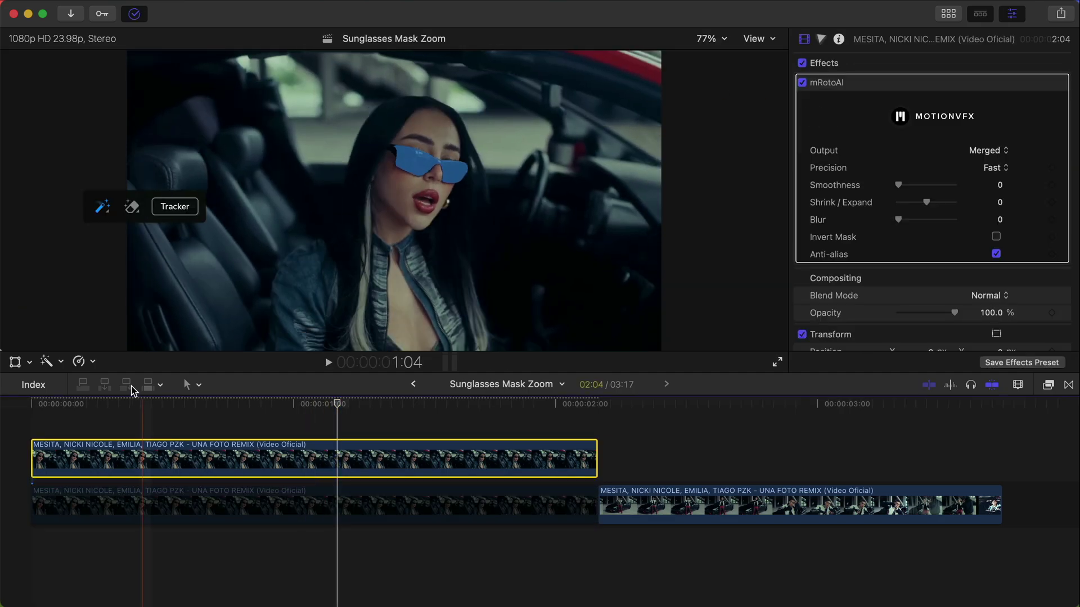
pyautogui.click(1024, 150)
pyautogui.click(992, 186)
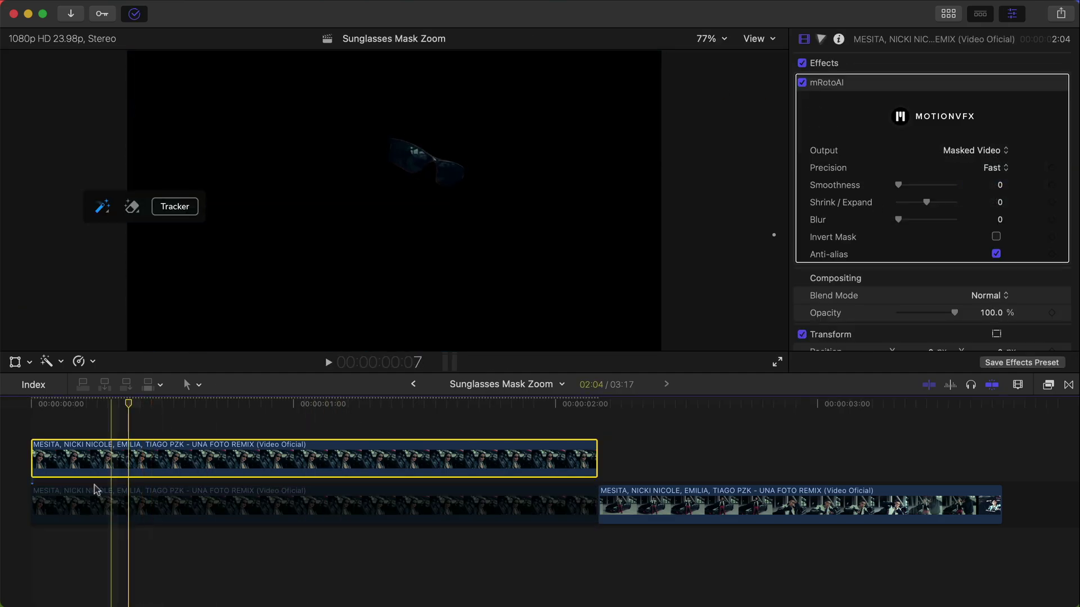
pyautogui.press('Home')
pyautogui.press('space')
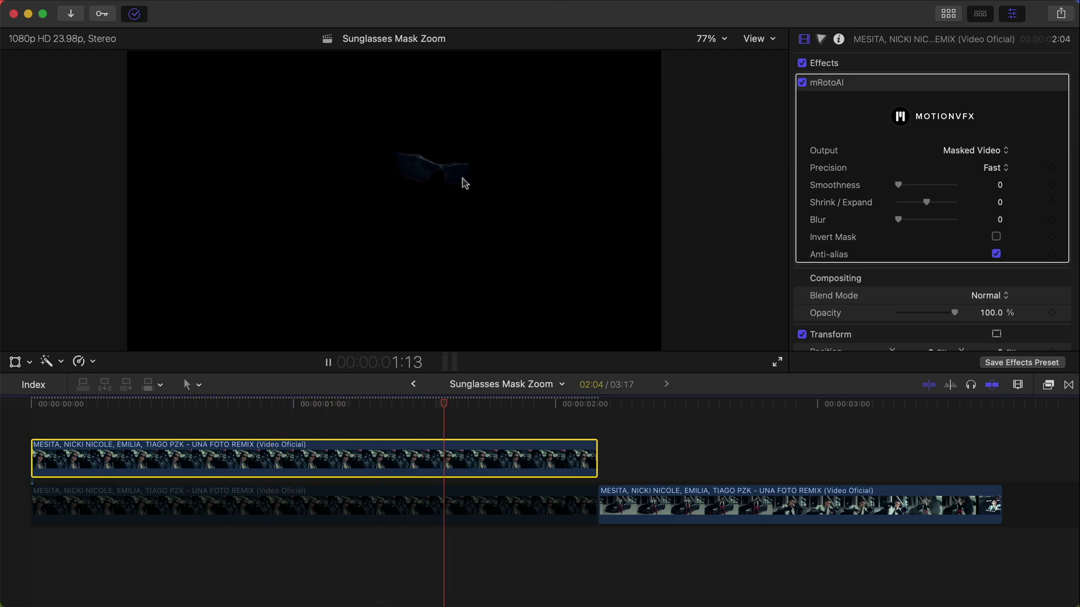
pyautogui.press('space')
# - Re-enable the lower clip and invert the mRotoAI mask on the upper clip
pyautogui.click(235, 517)
pyautogui.press('v')
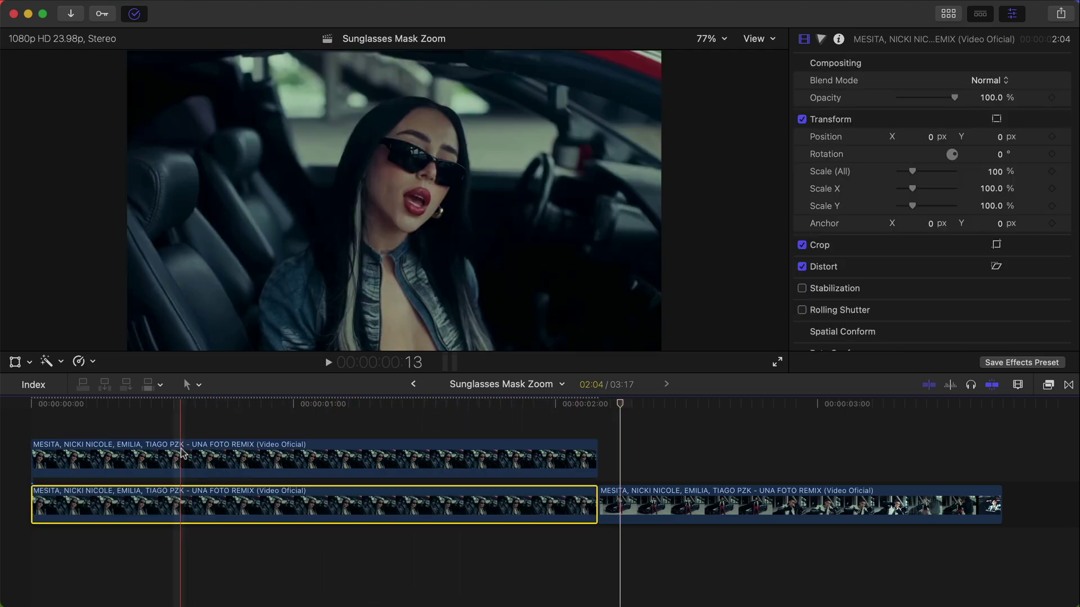
pyautogui.click(181, 454)
pyautogui.press('Home')
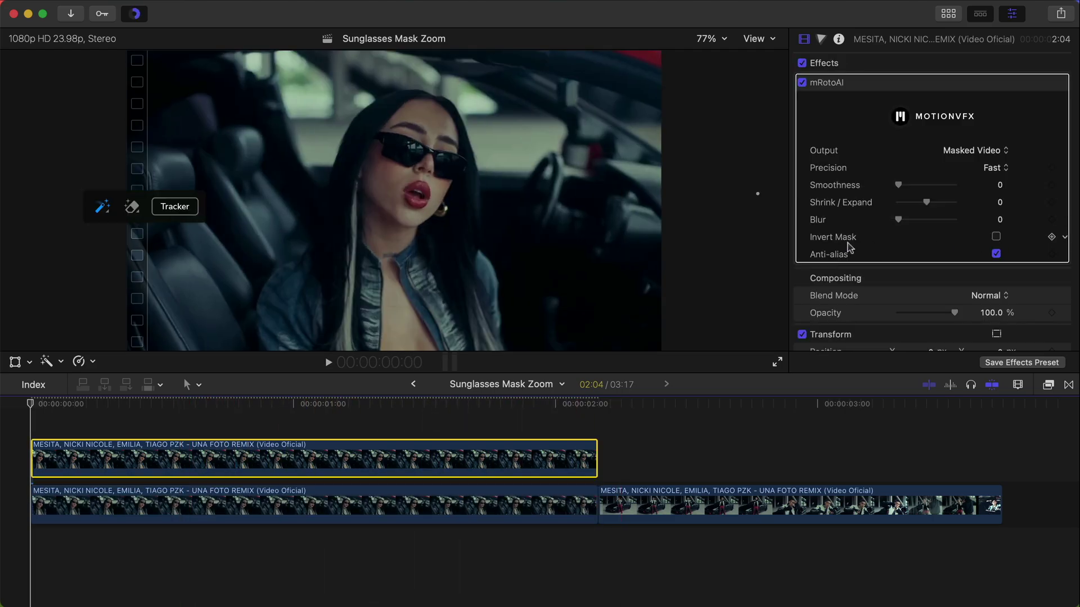
pyautogui.press('space')
# - Place the car clip between the masked clip and the bottom clip at the timeline start and play the result
pyautogui.click(622, 498)
pyautogui.press('space')
pyautogui.moveTo(622, 498); pyautogui.dragTo(70, 455)
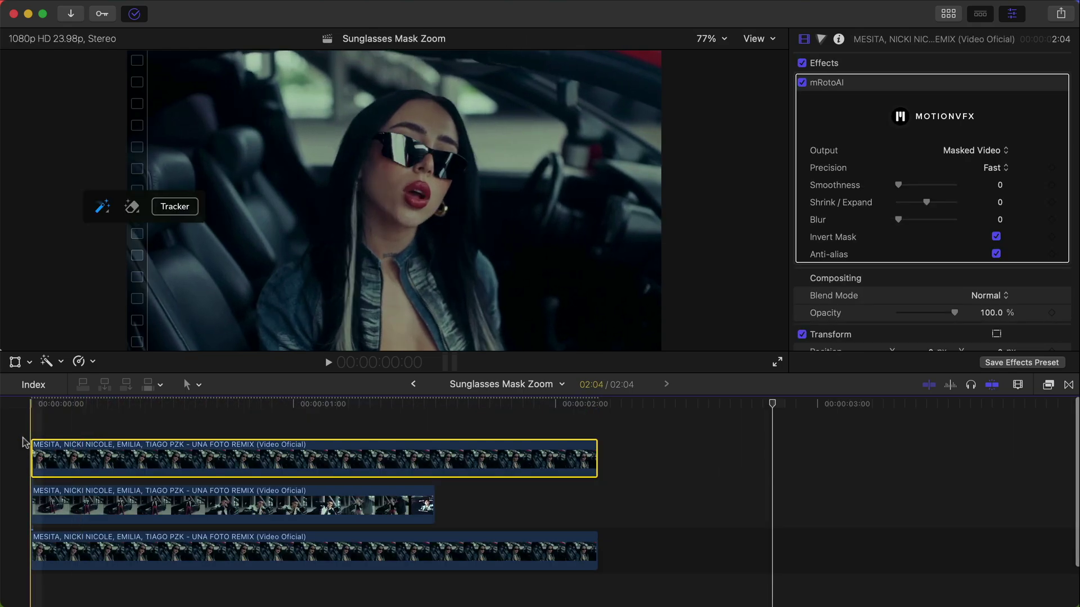
pyautogui.press('space')
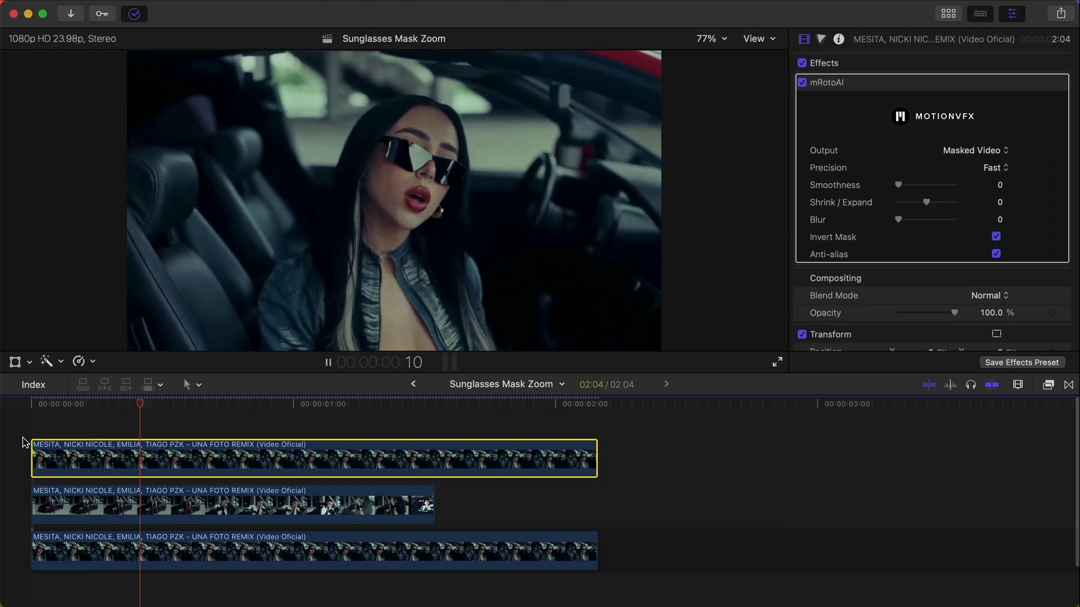
pyautogui.press('space')
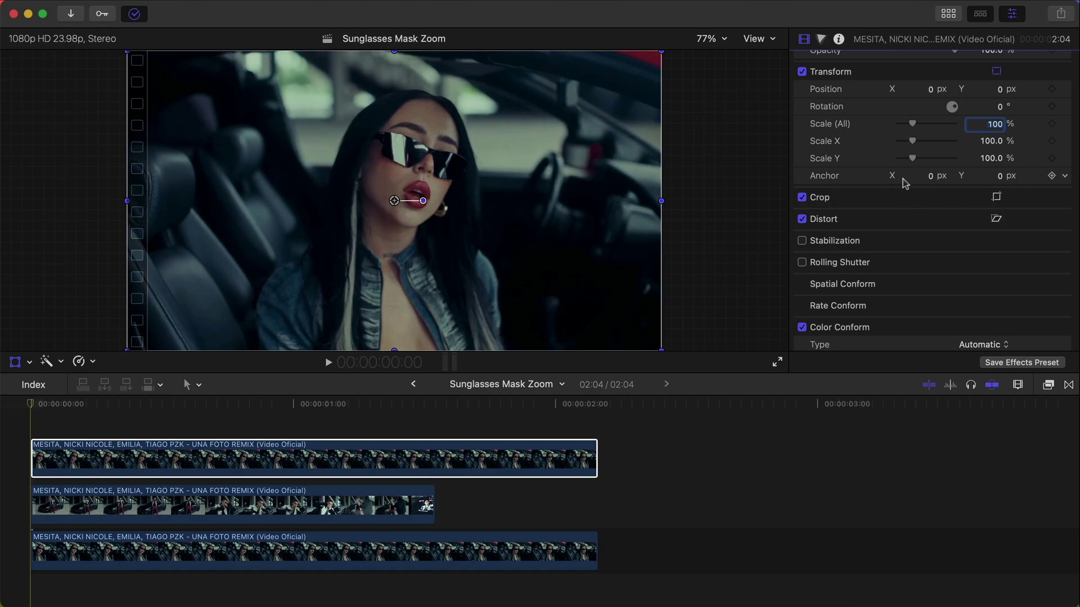
# - Set the masked clip's anchor to X 26.6 px, Y 182.1 px and reposition it to about X 26 px, Y 178 px
pyautogui.moveTo(928, 175)
pyautogui.mouseDown()
pyautogui.moveTo(929, 211)
pyautogui.moveTo(928, 162)
pyautogui.mouseUp()
pyautogui.moveTo(998, 175); pyautogui.dragTo(1002, 186)
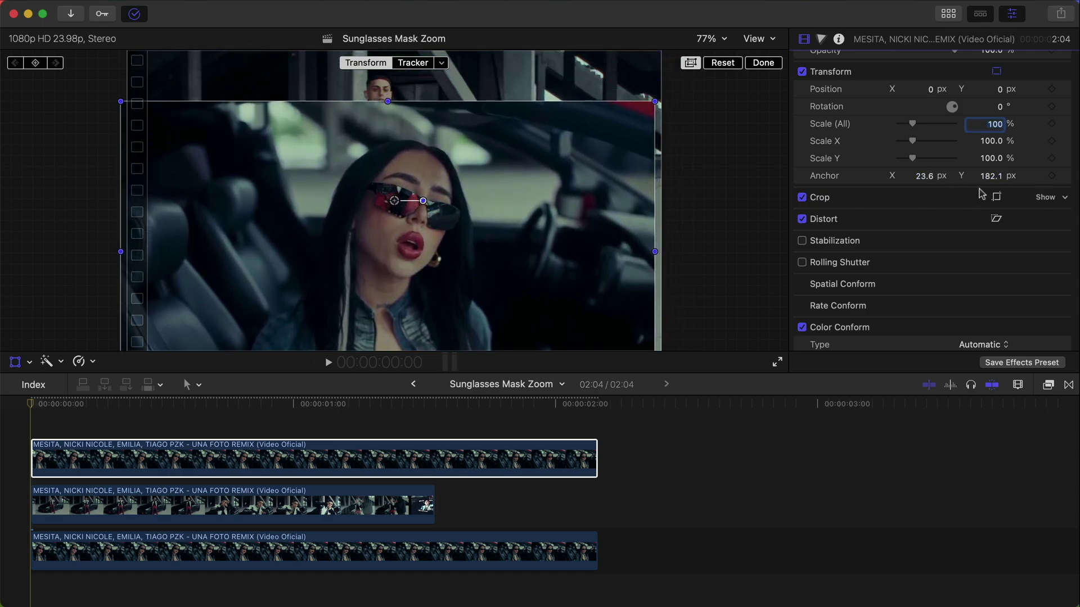
pyautogui.moveTo(922, 177); pyautogui.dragTo(922, 173)
pyautogui.moveTo(591, 187); pyautogui.dragTo(597, 137)
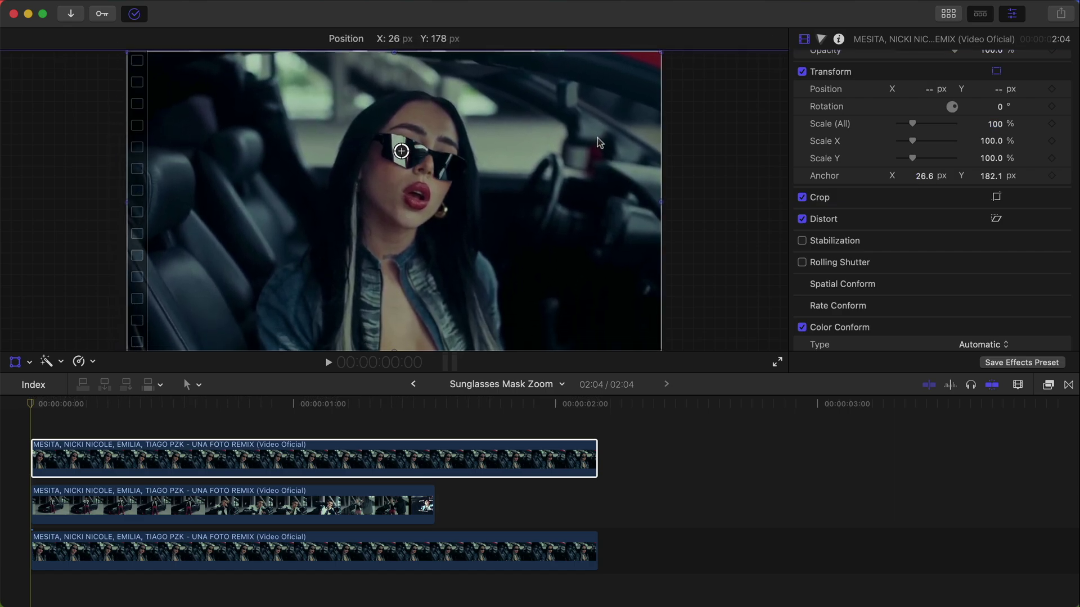
pyautogui.click(762, 63)
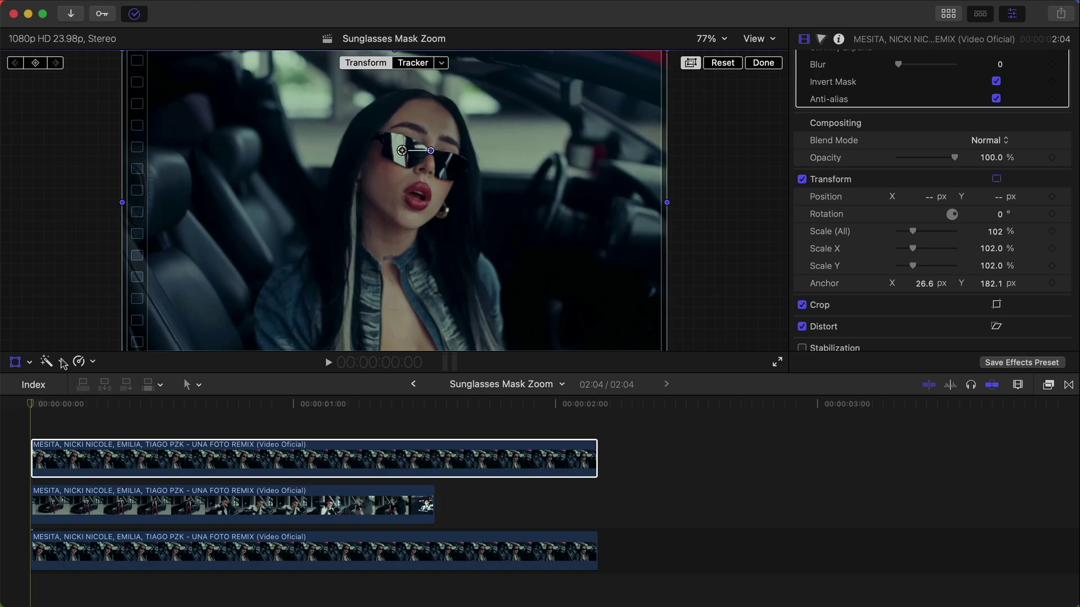
# - Add a transform keyframe at the start of the masked clip with Scale at 2763%
pyautogui.moveTo(57, 404); pyautogui.dragTo(14, 402)
pyautogui.click(50, 104)
pyautogui.moveTo(993, 232); pyautogui.dragTo(993, 231)
# - Keyframe the masked clip's Scale to 102% at frame 16 and finish the transform
pyautogui.moveTo(40, 405); pyautogui.dragTo(208, 401)
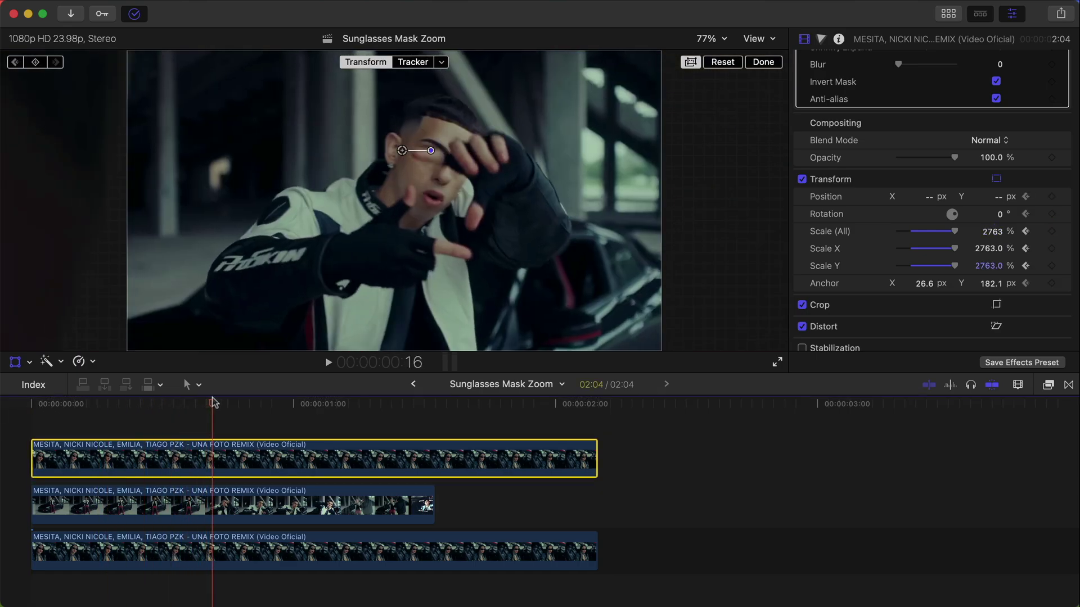
pyautogui.click(993, 231)
pyautogui.write('10')
pyautogui.write('0')
pyautogui.press('Return')
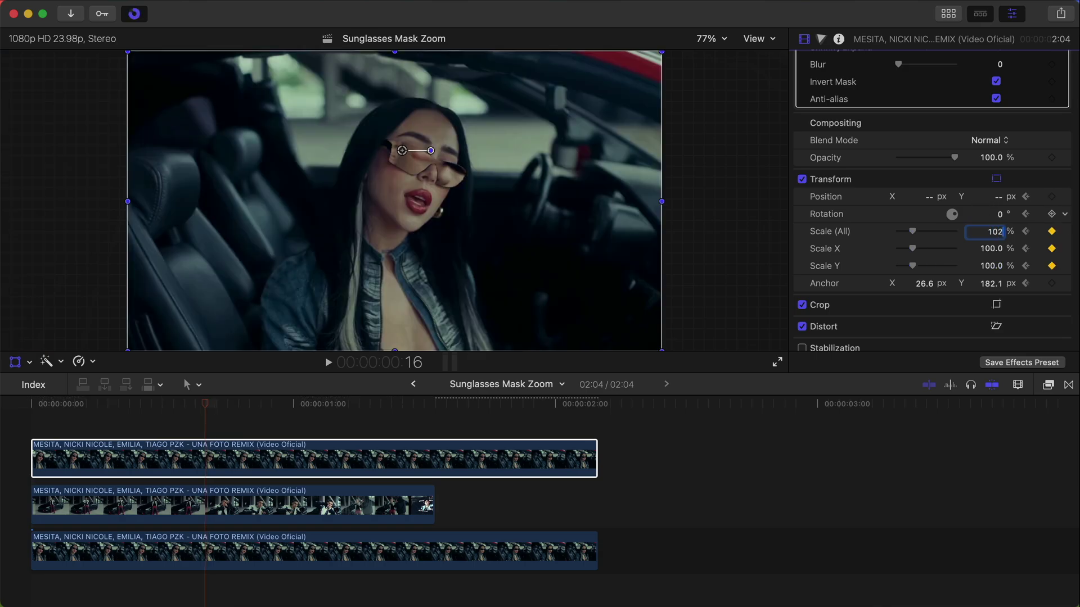
pyautogui.press('Return')
pyautogui.click(758, 67)
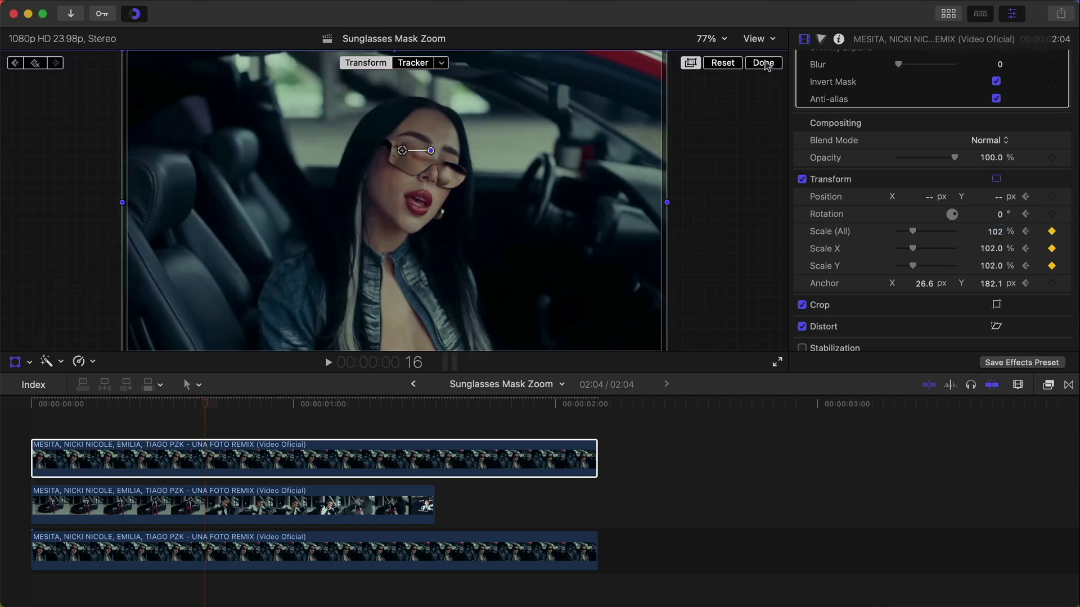
pyautogui.click(764, 63)
# - Play the zoom and refine the mask edge at frame 14 with Smoothness 0.72, Shrink/Expand 0.63 and Blur about 0.3
pyautogui.press('space')
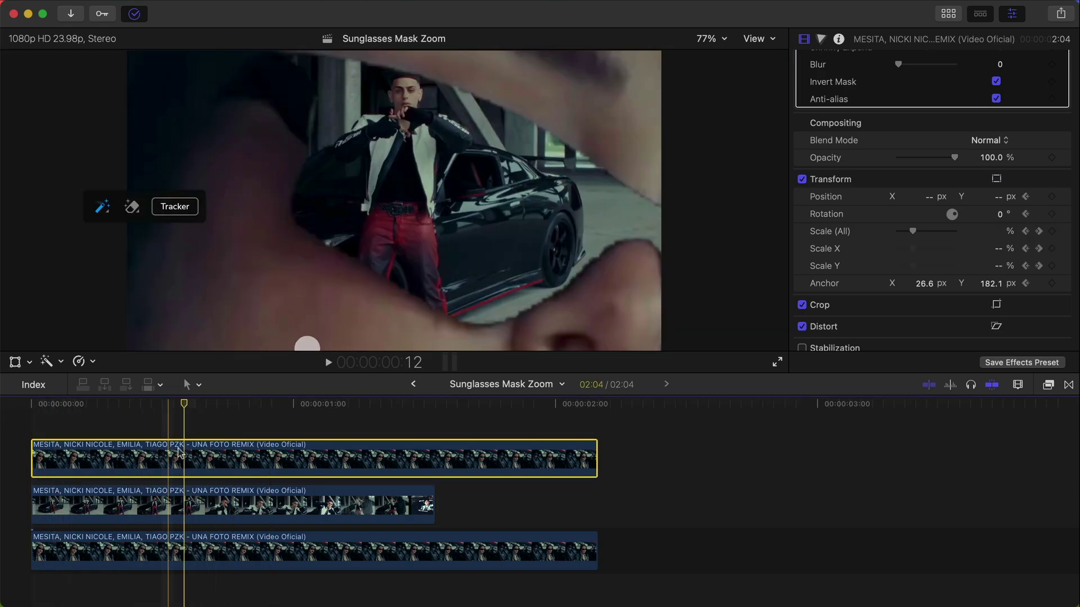
pyautogui.scroll(5, 923, 207)
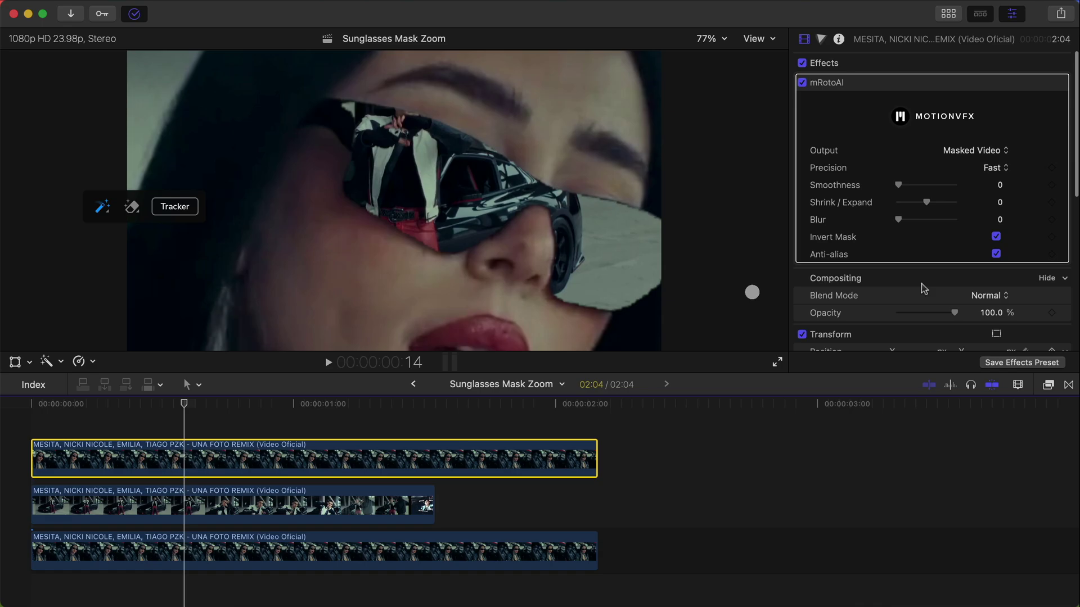
pyautogui.click(891, 209)
pyautogui.moveTo(946, 185); pyautogui.dragTo(904, 220)
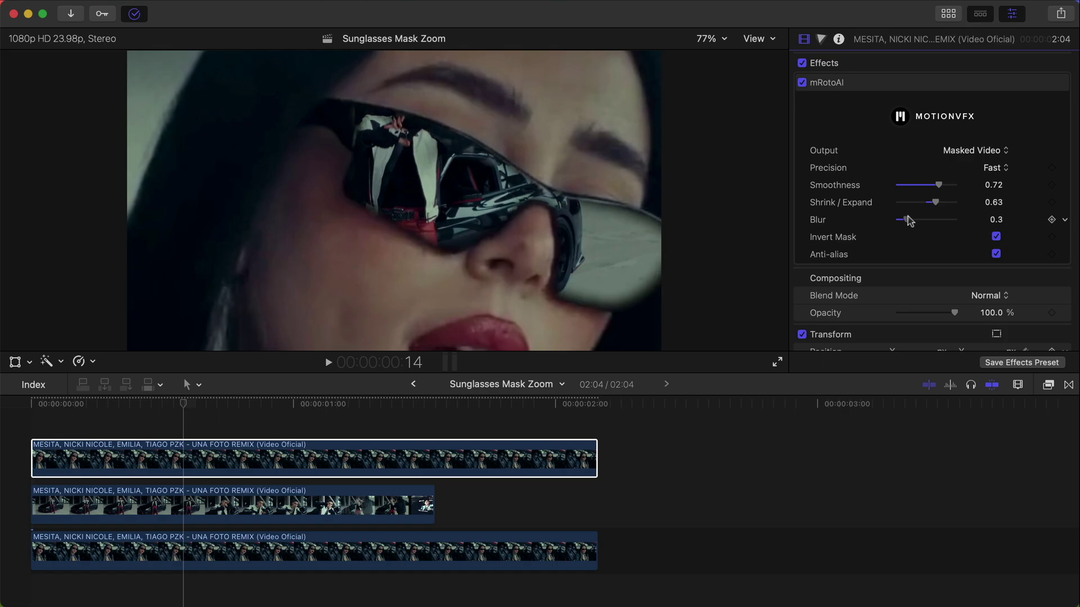
# - Duplicate the masked sunglasses clip onto the track above and remove the mRotoAI effect from the copy
pyautogui.click(198, 423)
pyautogui.keyDown('alt'); pyautogui.moveTo(210, 450); pyautogui.dragTo(212, 424); pyautogui.keyUp('alt')
pyautogui.click(216, 466)
pyautogui.press('v')
pyautogui.press('v')
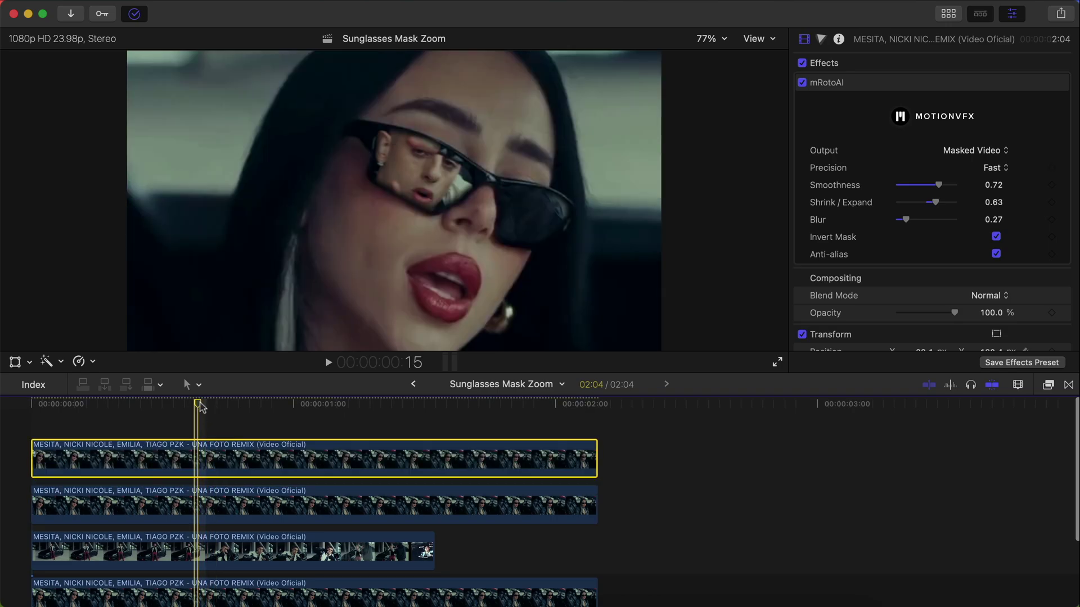
pyautogui.click(869, 84)
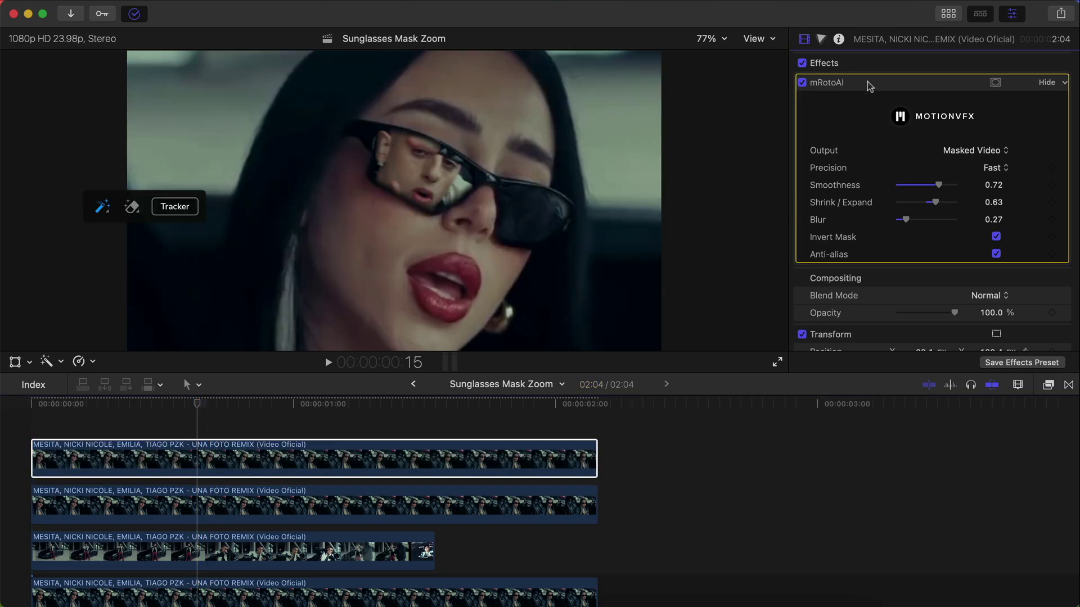
pyautogui.press('Delete')
# - Split the top unmasked copy at frame 16 and delete the part after the cut
pyautogui.moveTo(207, 403)
pyautogui.mouseDown()
pyautogui.moveTo(273, 404)
pyautogui.moveTo(115, 405)
pyautogui.moveTo(262, 404)
pyautogui.moveTo(145, 403)
pyautogui.moveTo(207, 405)
pyautogui.mouseUp()
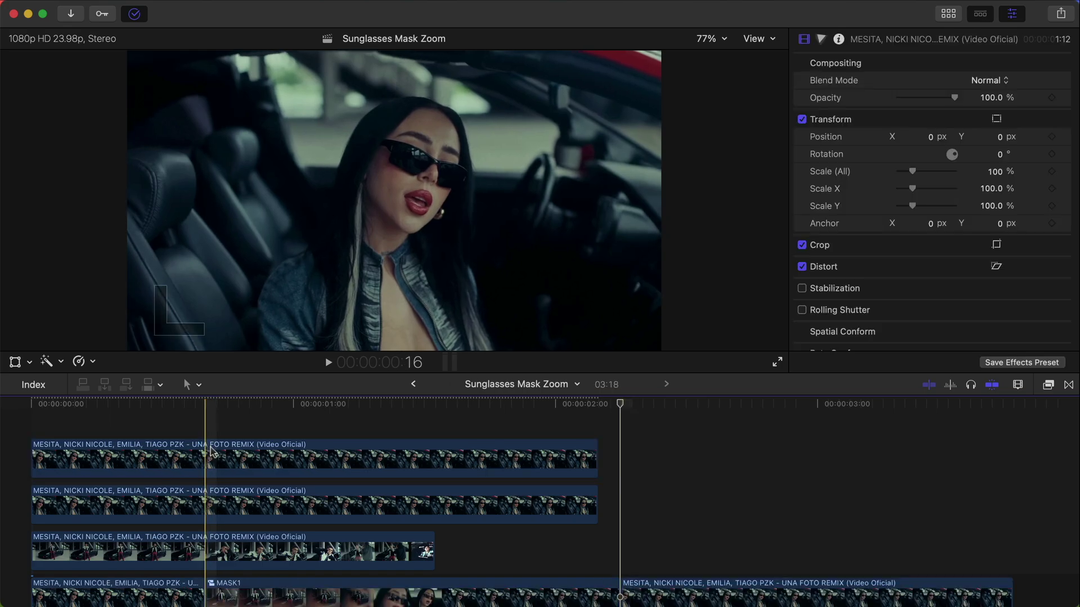
pyautogui.press('super+b')
pyautogui.click(222, 453)
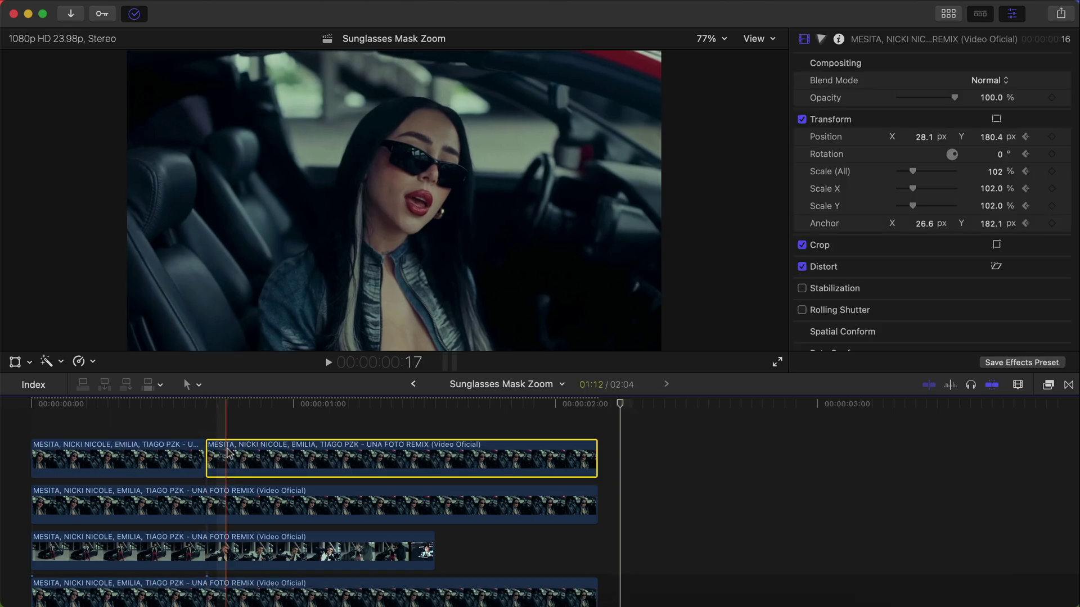
pyautogui.press('Delete')
# - Keyframe the top copy's Opacity from 0% at its start to 100% at frame 15
pyautogui.click(182, 444)
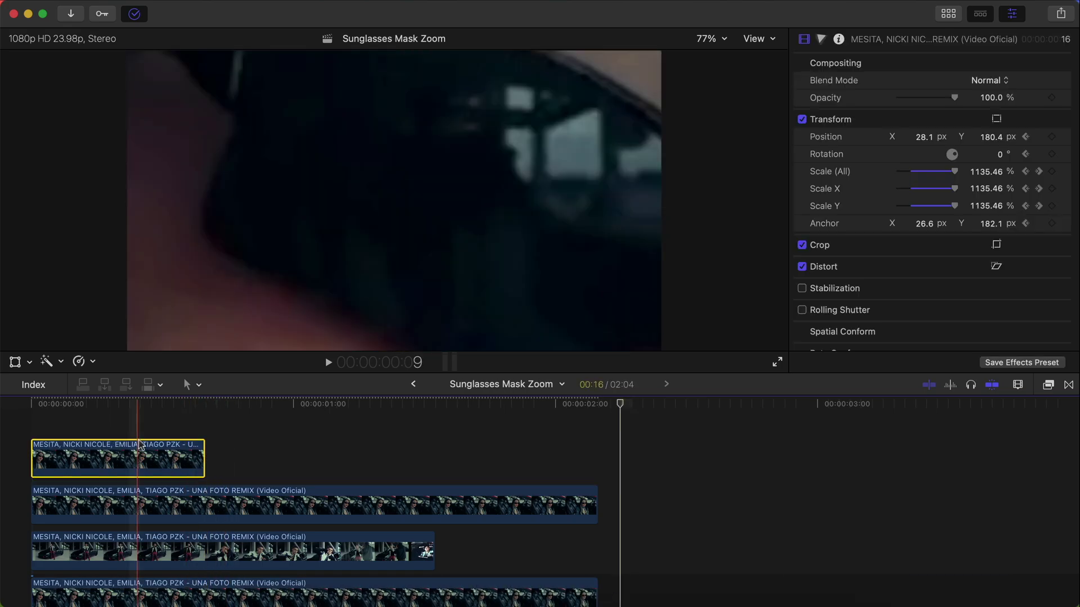
pyautogui.press('super+equal')
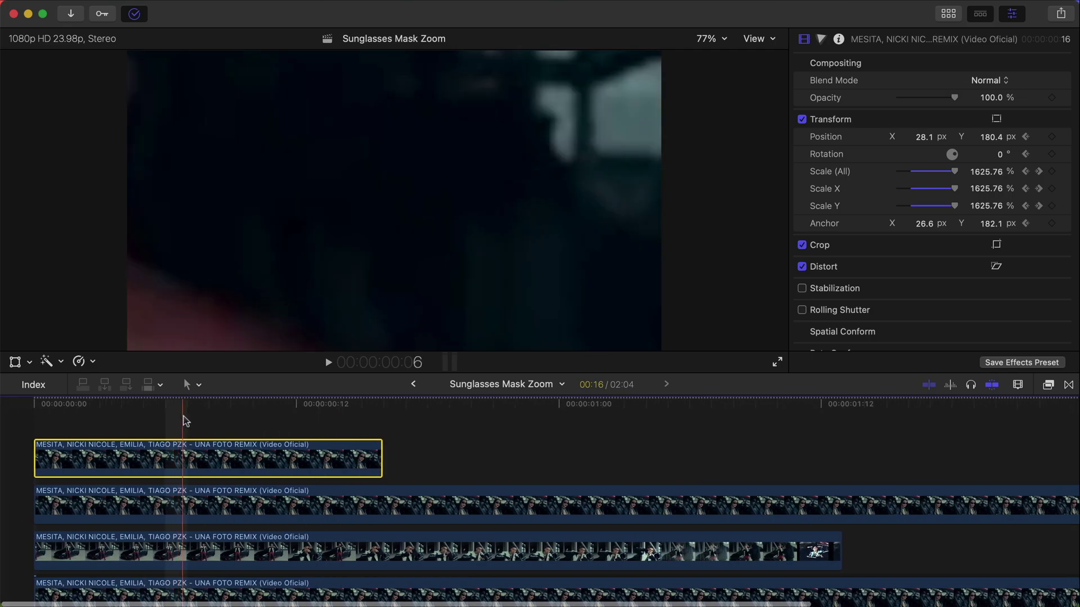
pyautogui.click(31, 412)
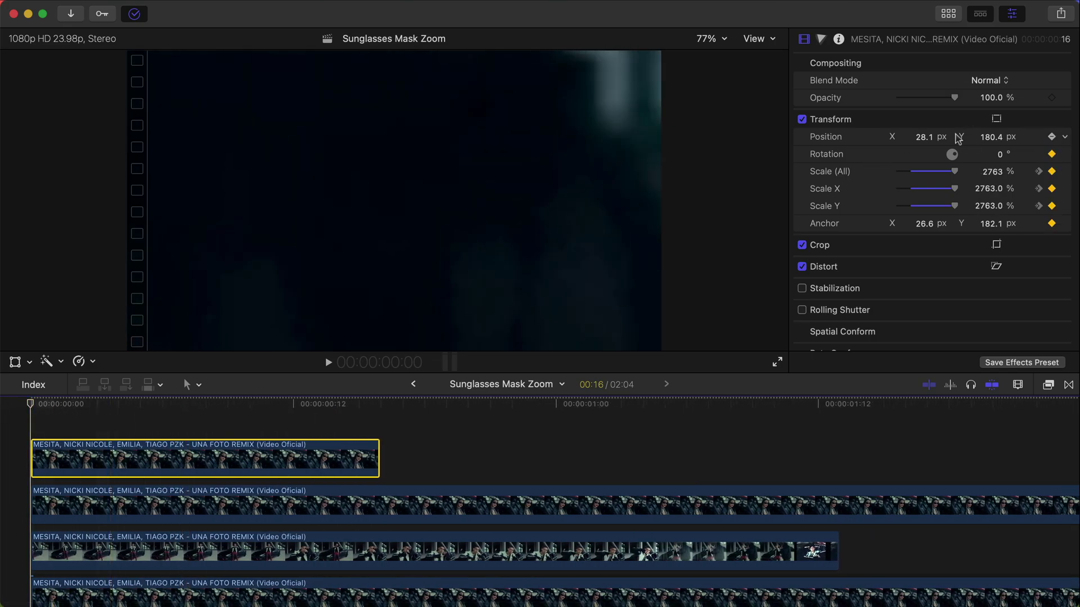
pyautogui.moveTo(947, 99); pyautogui.dragTo(873, 100)
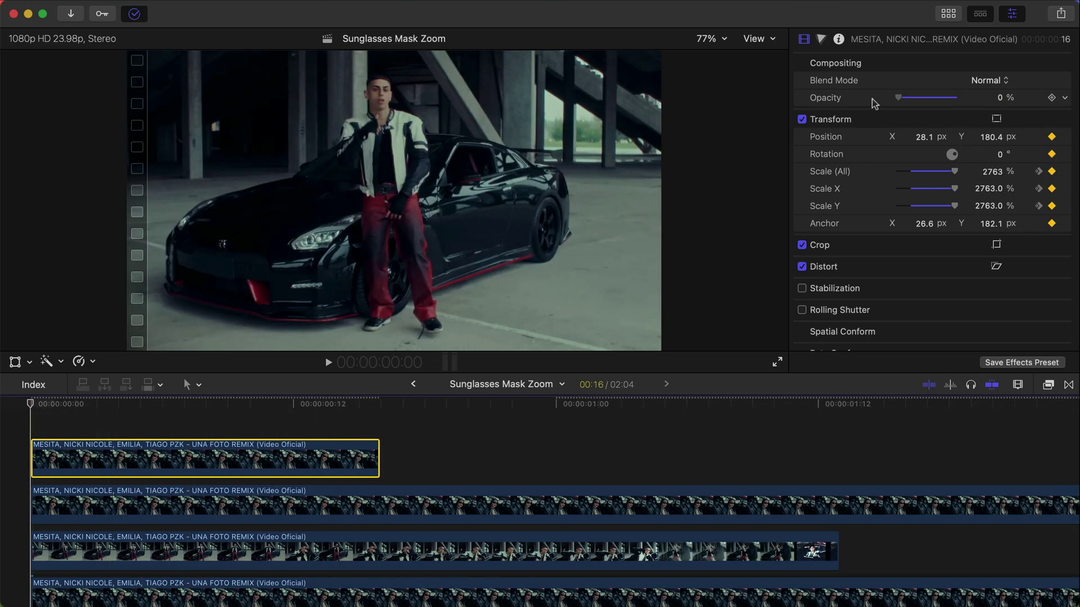
pyautogui.moveTo(169, 404); pyautogui.dragTo(379, 404)
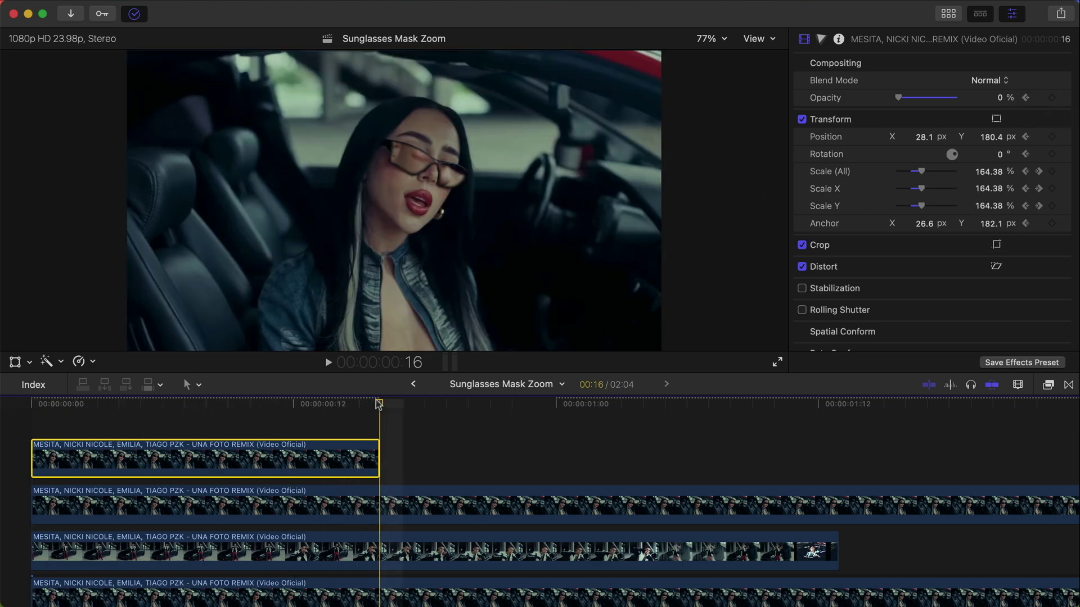
pyautogui.press('Left')
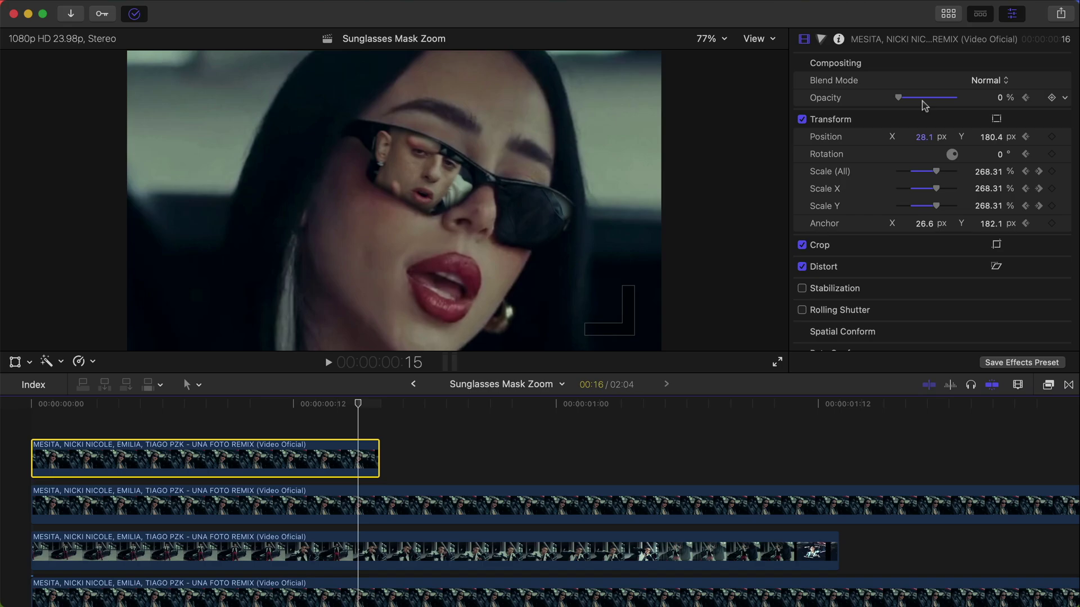
pyautogui.moveTo(906, 100); pyautogui.dragTo(1053, 100)
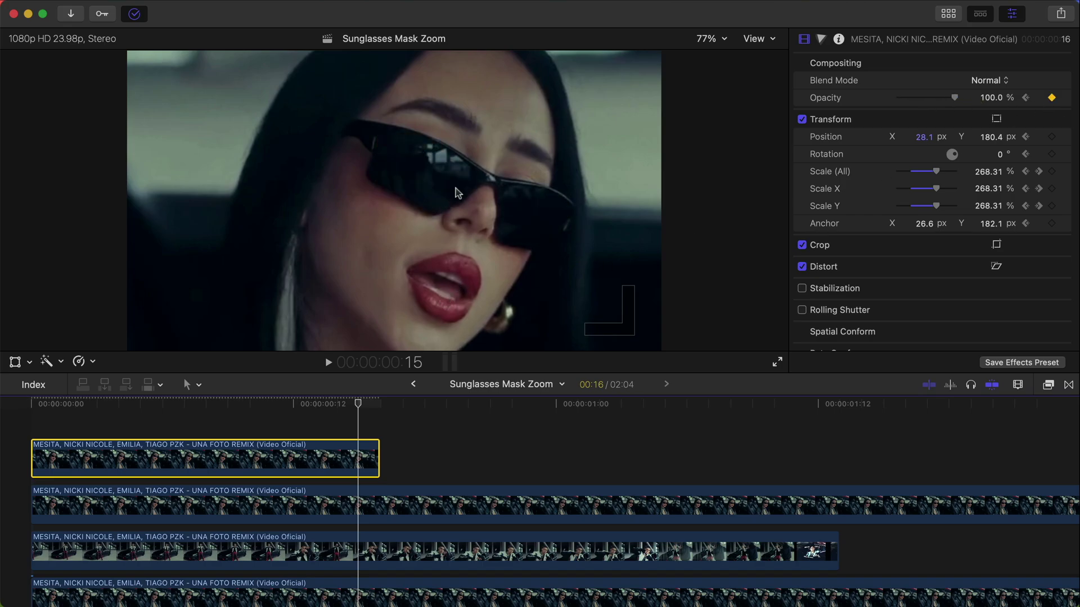
# - Split the car clip at frame 16, disable its remaining part and play back the zoom
pyautogui.moveTo(358, 400); pyautogui.dragTo(3, 409)
pyautogui.press('space')
pyautogui.press('space')
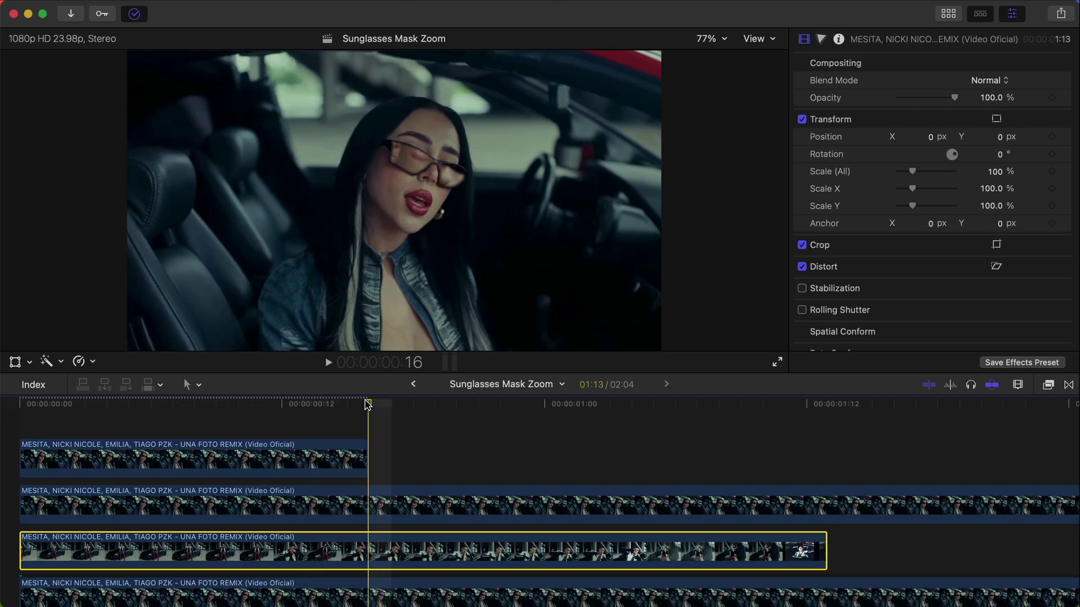
pyautogui.press('super+b')
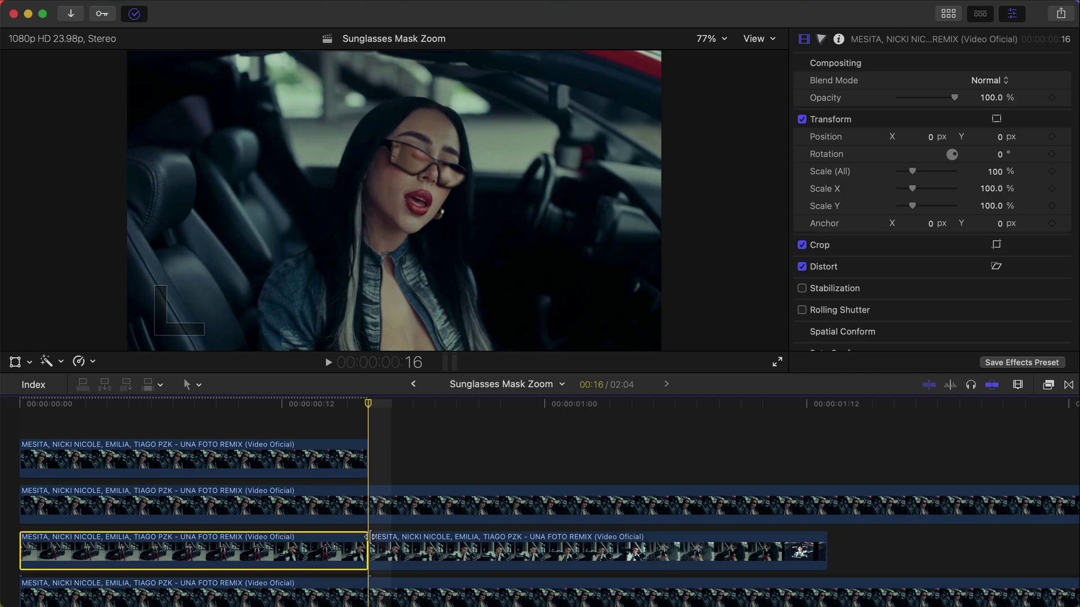
pyautogui.click(387, 554)
pyautogui.press('v')
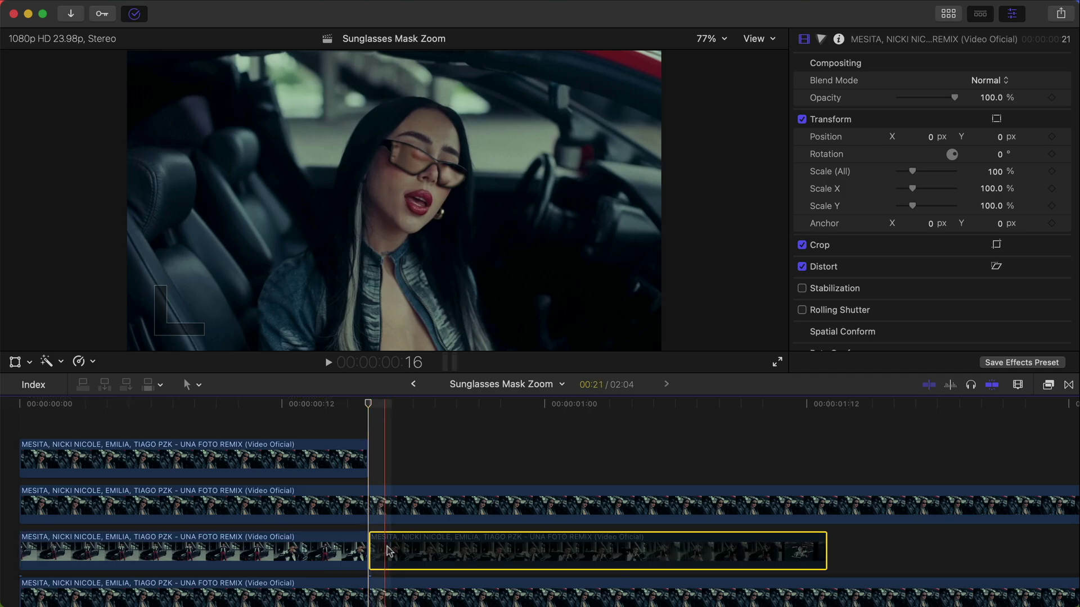
pyautogui.press('space')
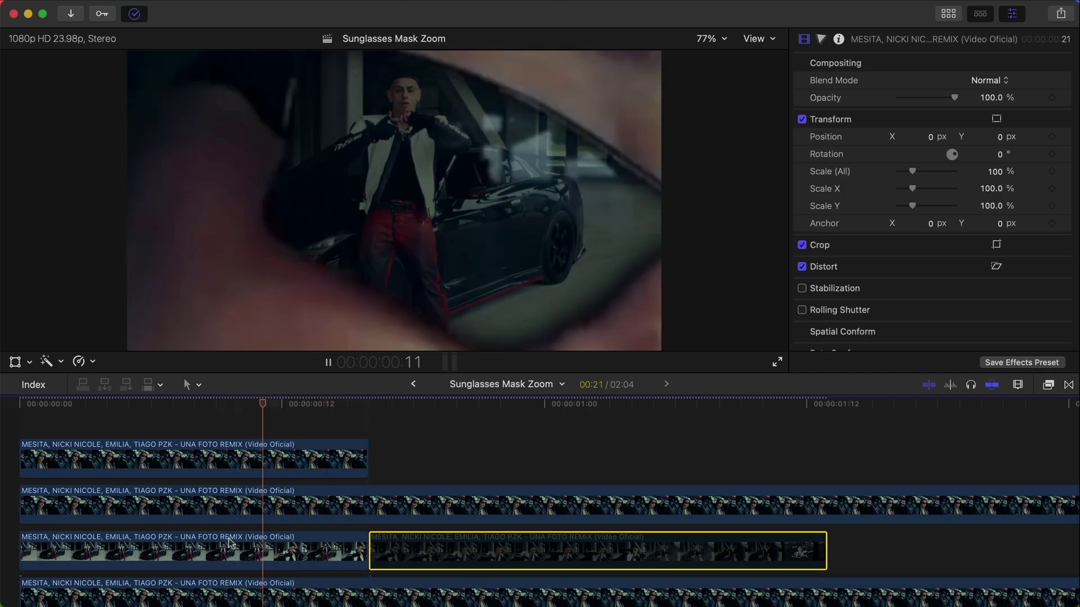
pyautogui.press('space')
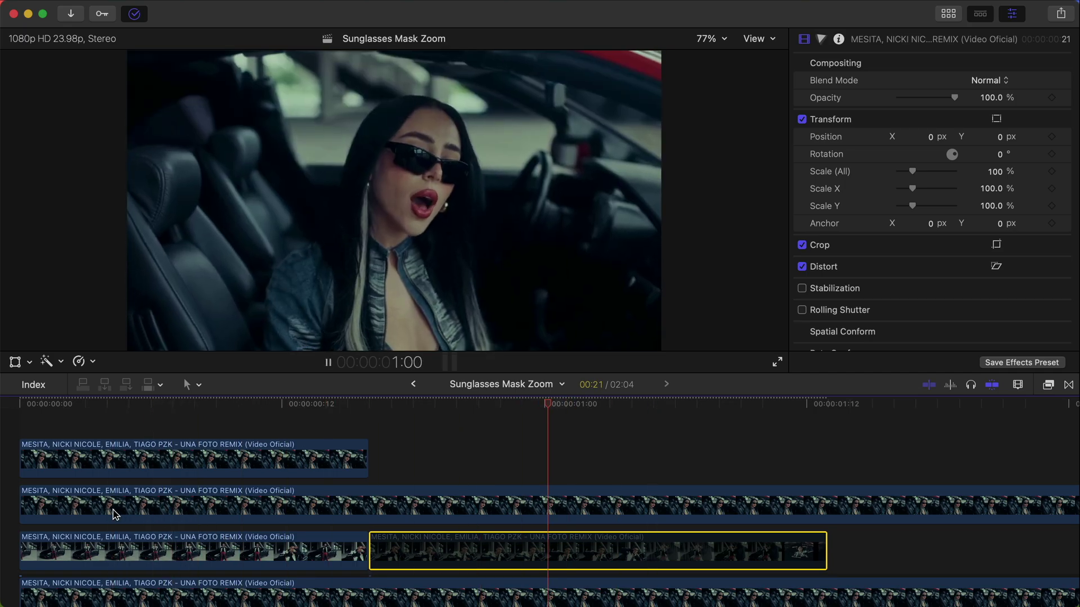
# - Scale the car clip up to about 110% at the start of the timeline
pyautogui.click(235, 502)
pyautogui.press('v')
pyautogui.press('v')
pyautogui.scroll(-2, 168, 506)
pyautogui.click(62, 515)
pyautogui.click(32, 419)
pyautogui.click(72, 513)
pyautogui.click(33, 403)
pyautogui.click(15, 362)
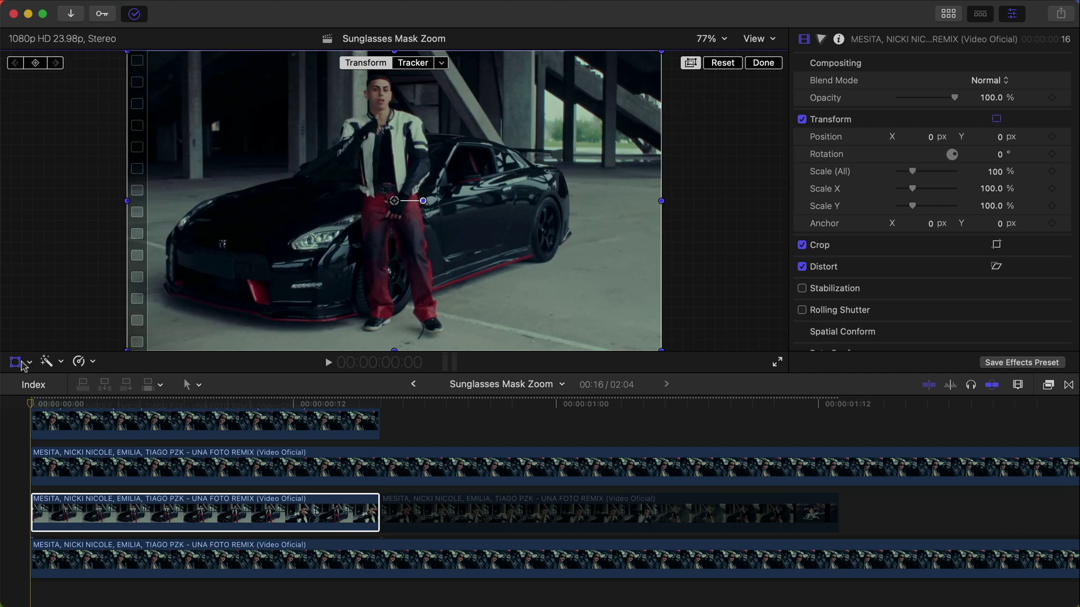
pyautogui.moveTo(664, 53); pyautogui.dragTo(689, 35)
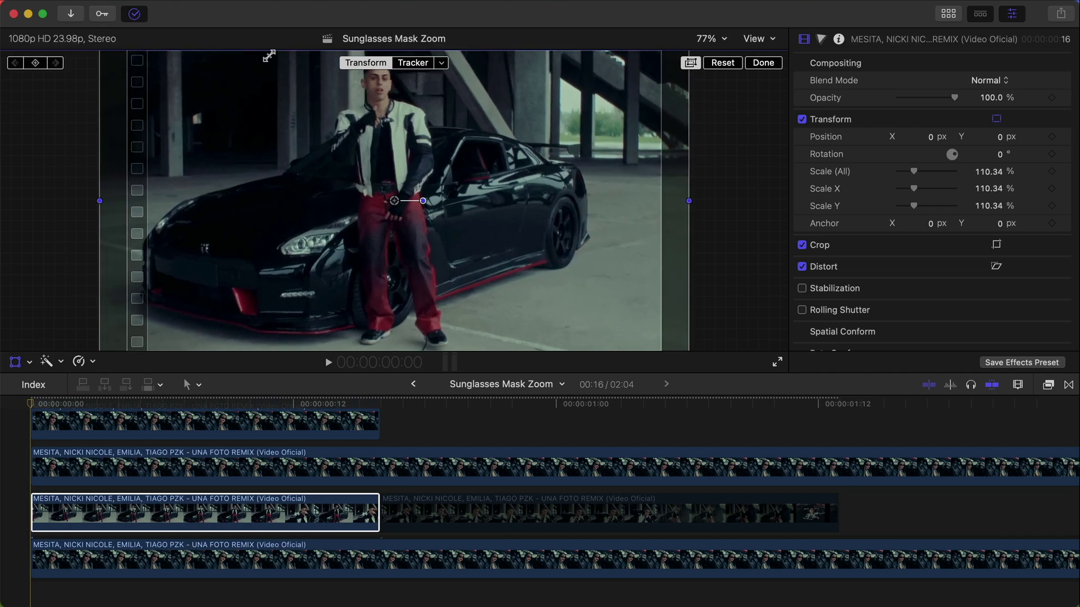
# - Keyframe the car clip's Position to about X 97.9 px, Y -46.6 px at frame 11 and play back the effect
pyautogui.moveTo(137, 408); pyautogui.dragTo(270, 408)
pyautogui.moveTo(475, 189); pyautogui.dragTo(501, 202)
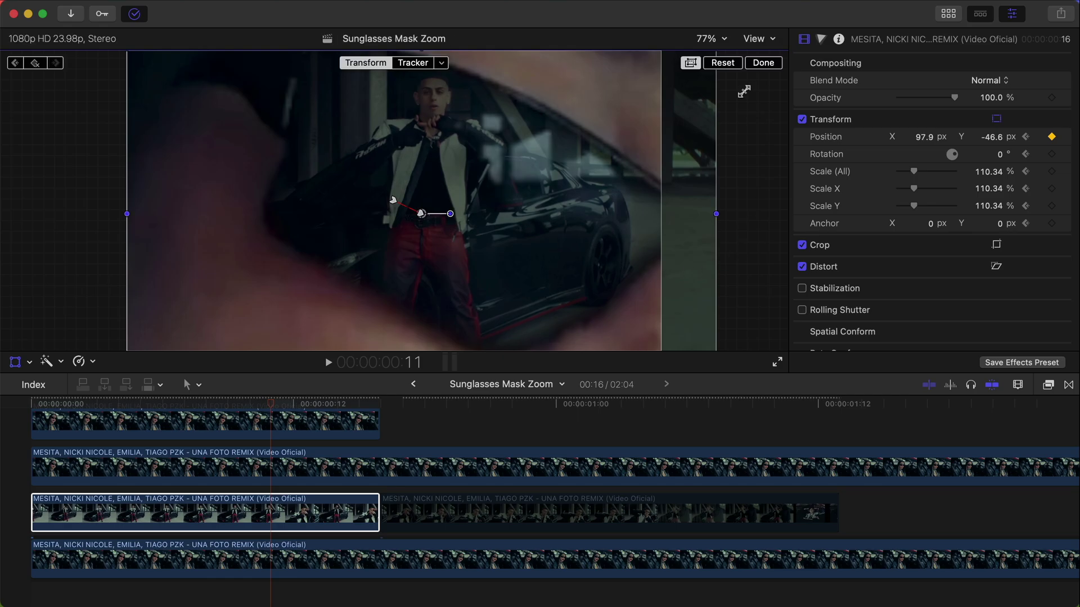
pyautogui.click(40, 401)
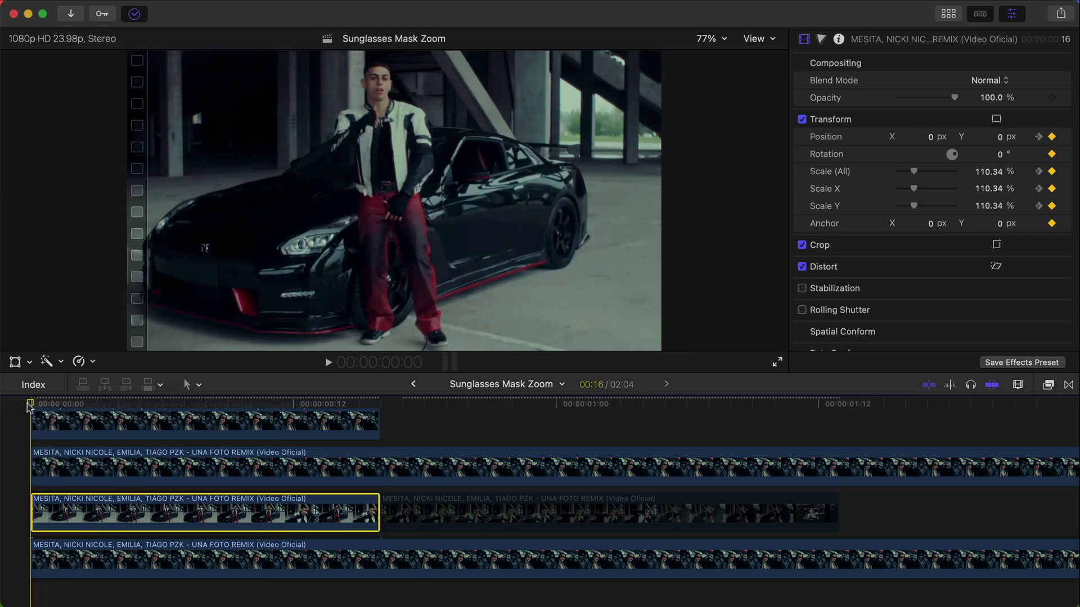
pyautogui.press('space')
pyautogui.click(31, 408)
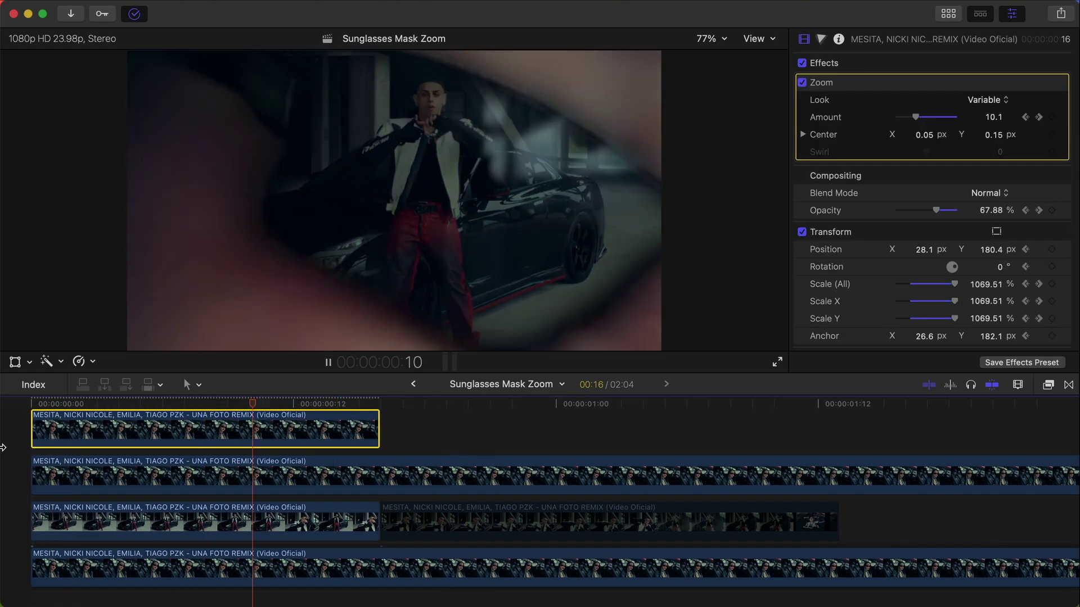
pyautogui.press('space')
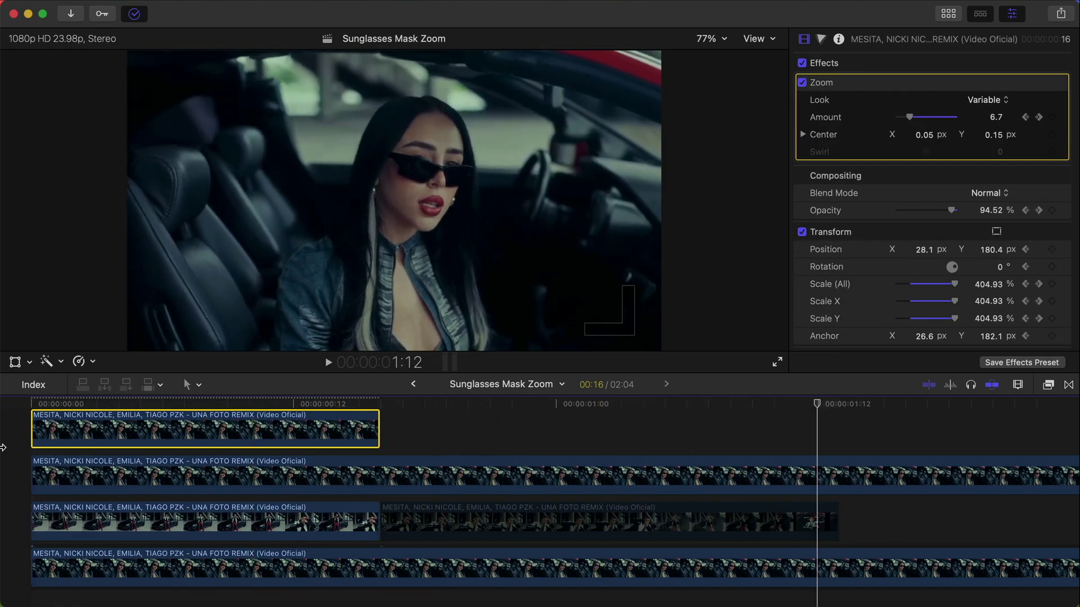
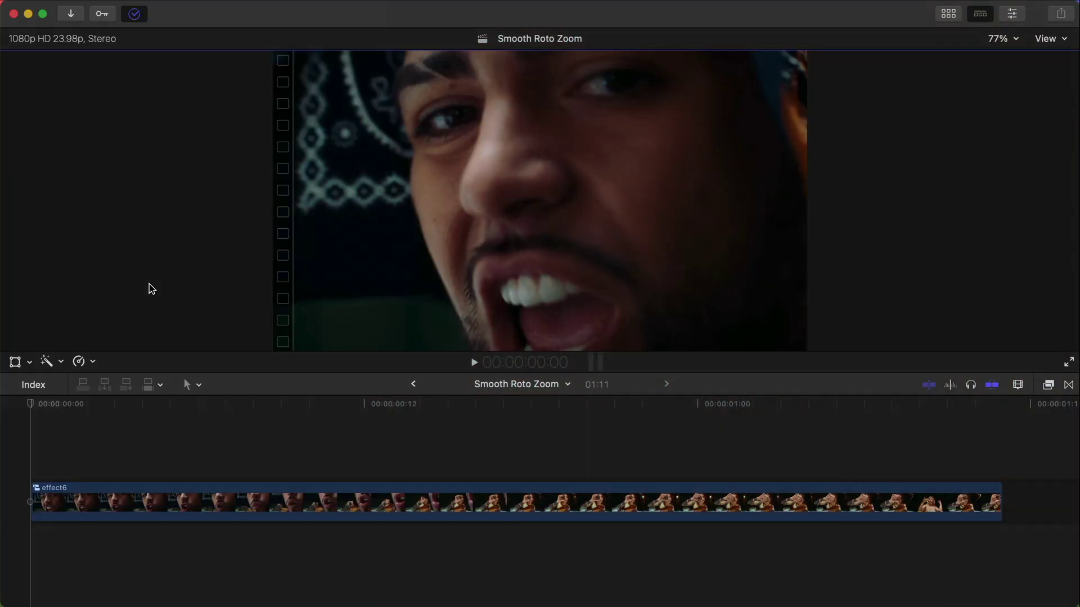
# - Play the finished effect6 clip and the two source clips in the Smooth Roto Zoom project
pyautogui.click(21, 436)
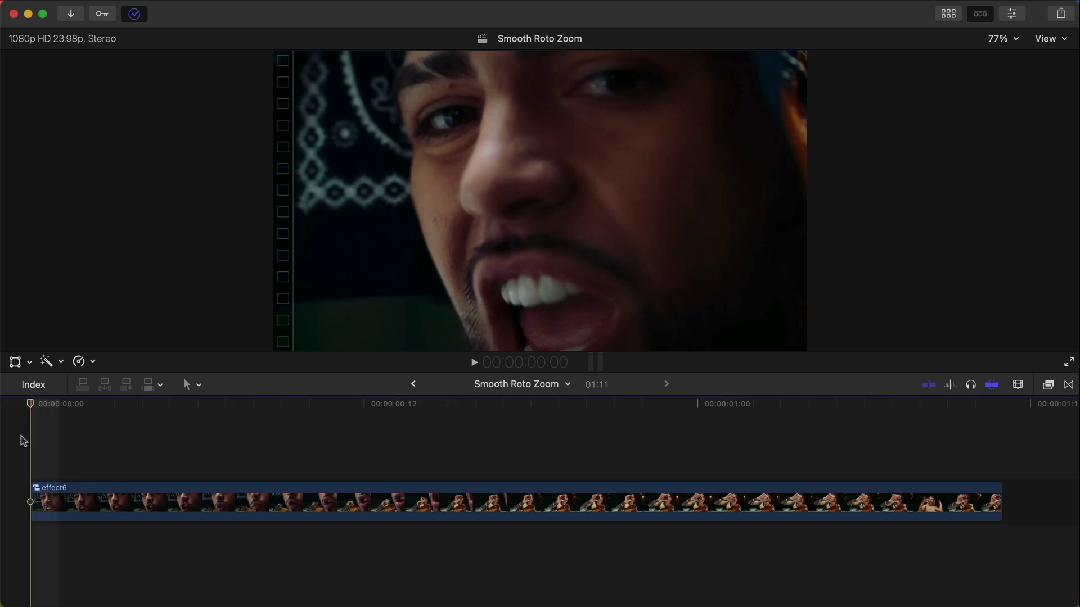
pyautogui.press('space')
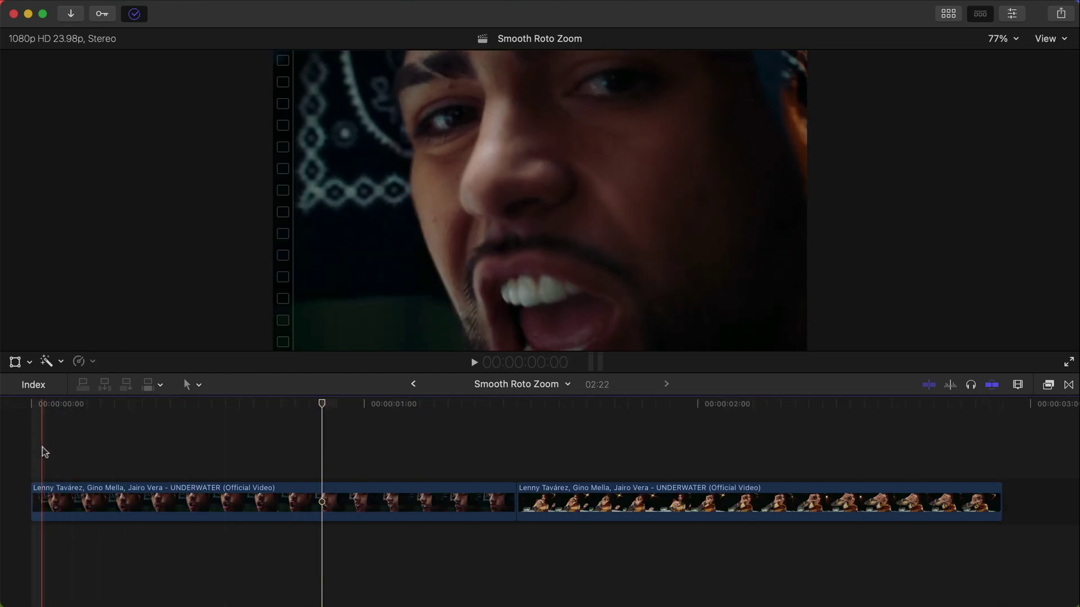
pyautogui.press('space')
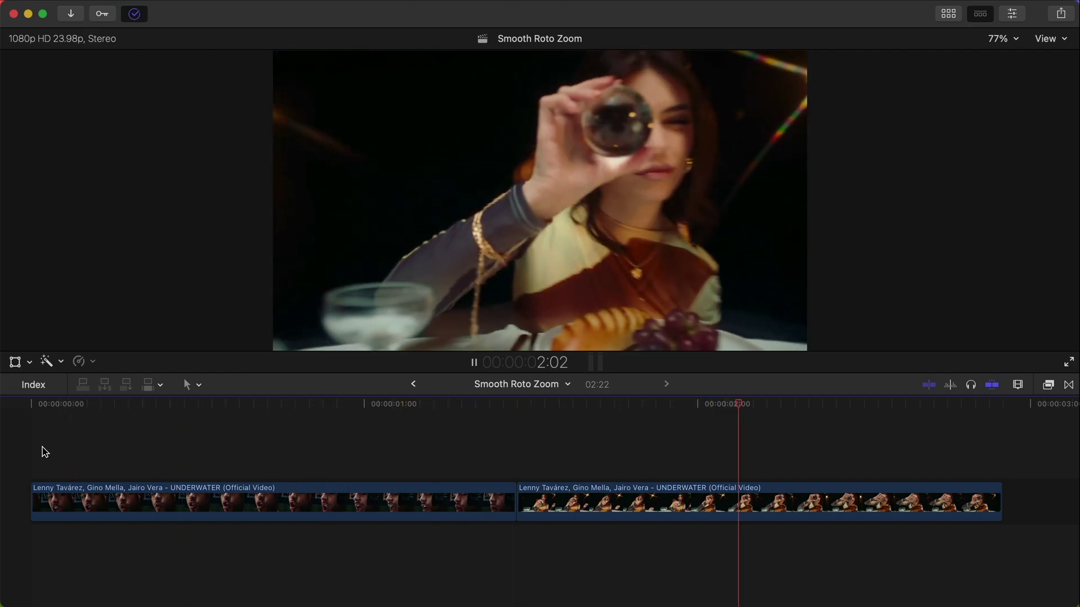
# - Stack the second clip directly above the first, and place a duplicate of the first clip on top
pyautogui.moveTo(568, 499); pyautogui.dragTo(97, 449)
pyautogui.moveTo(97, 450); pyautogui.dragTo(82, 450)
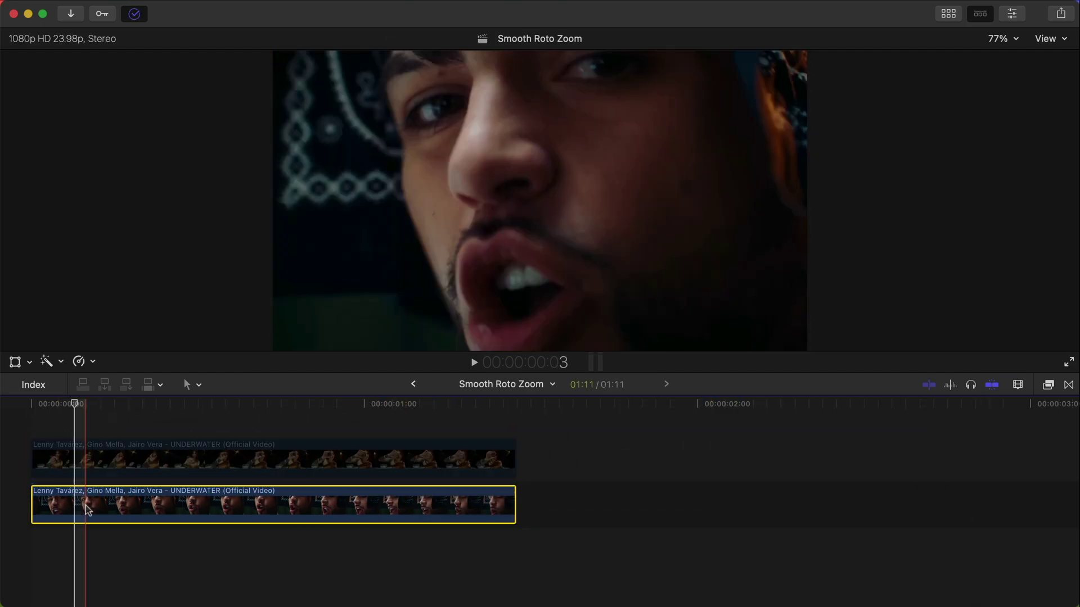
pyautogui.keyDown('alt'); pyautogui.moveTo(90, 495); pyautogui.dragTo(109, 459); pyautogui.keyUp('alt')
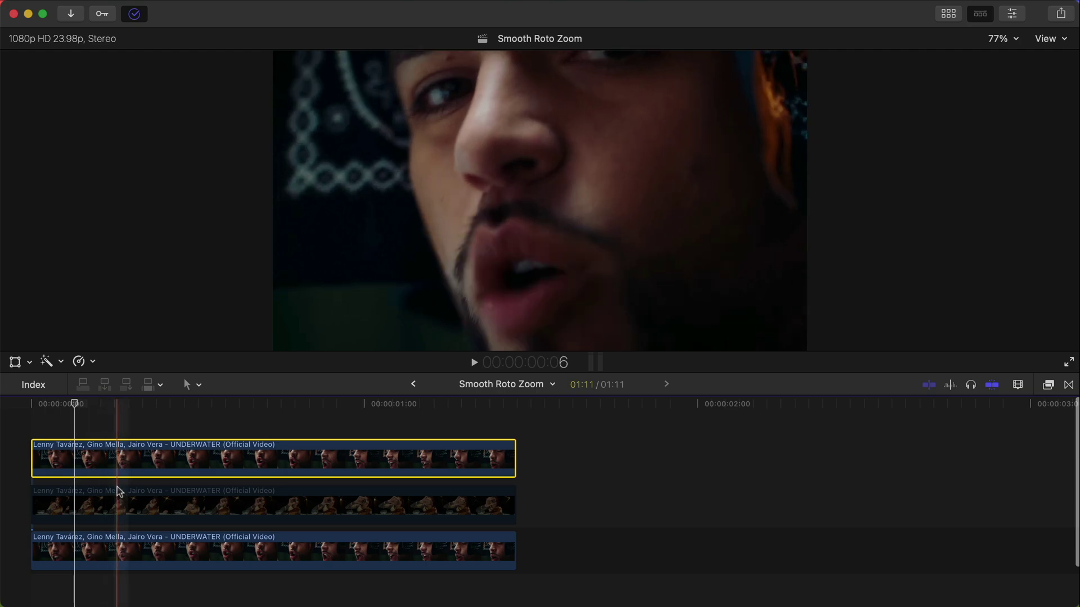
# - Apply the mRotoAI effect to the top copy of the man's clip, with the playhead at the start
pyautogui.moveTo(75, 403); pyautogui.dragTo(30, 404)
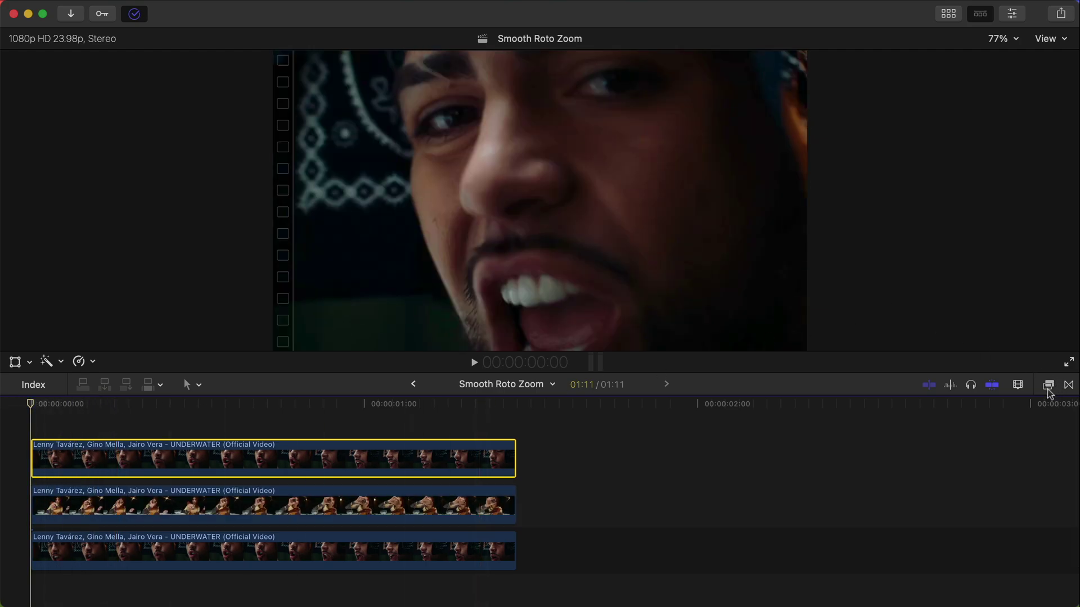
pyautogui.click(1048, 386)
pyautogui.scroll(-5, 816, 512)
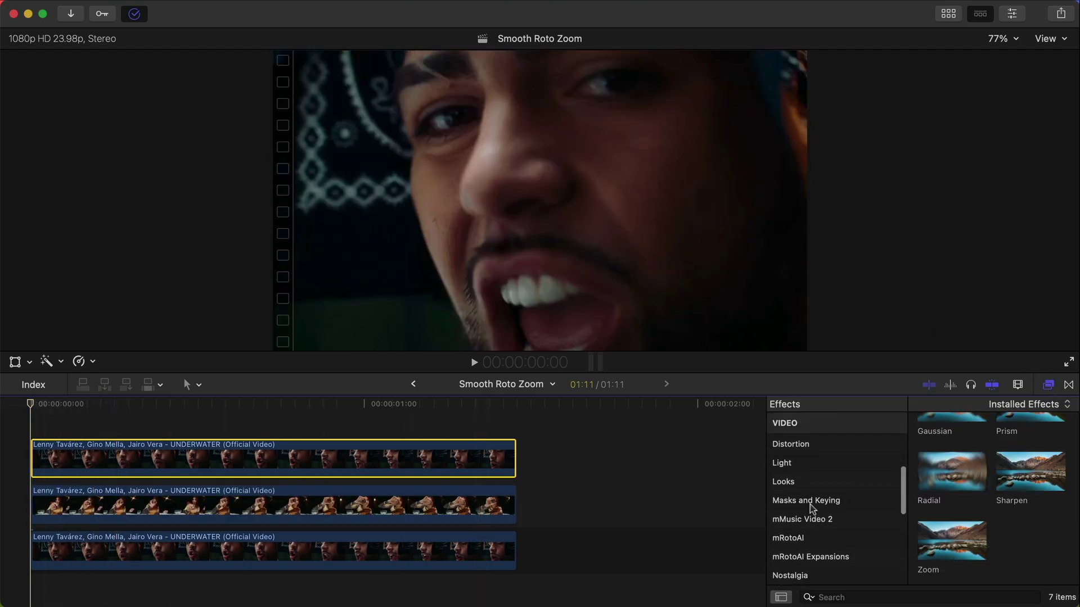
pyautogui.click(815, 537)
pyautogui.moveTo(948, 445); pyautogui.dragTo(304, 460)
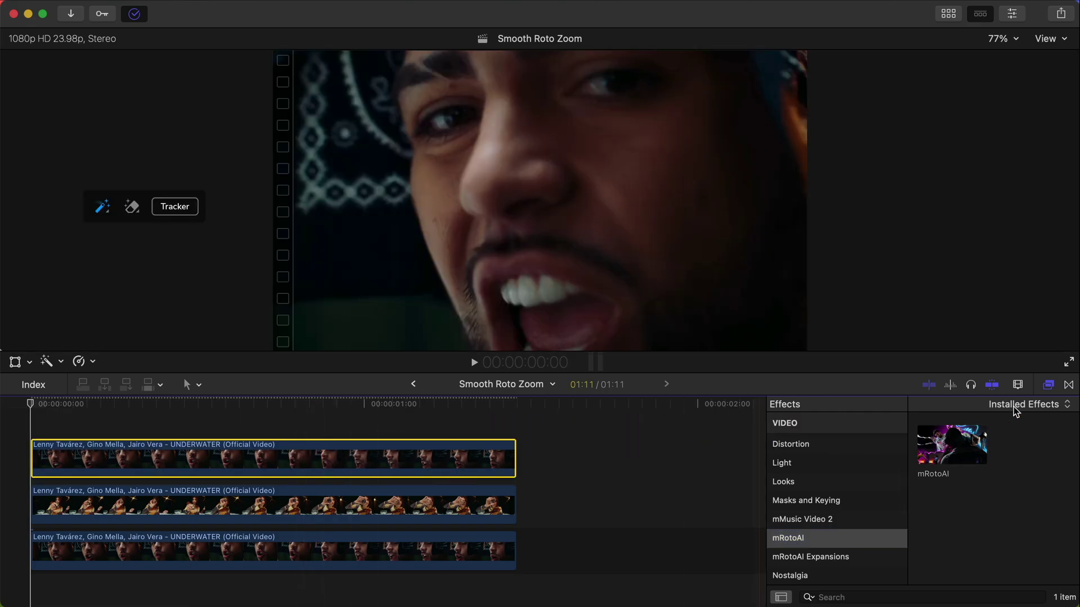
pyautogui.click(1049, 385)
# - Mask the man's face, cap and bandana in the first frame with several smart brush strokes
pyautogui.moveTo(393, 70)
pyautogui.mouseDown()
pyautogui.moveTo(342, 91)
pyautogui.moveTo(529, 245)
pyautogui.mouseUp()
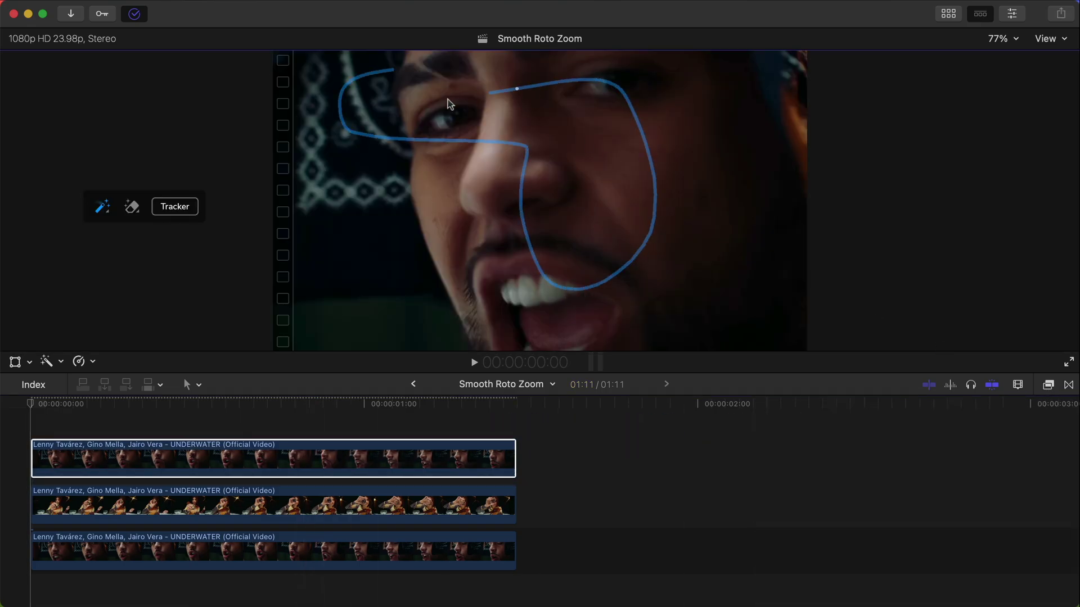
pyautogui.moveTo(448, 100); pyautogui.dragTo(394, 70)
pyautogui.moveTo(720, 84); pyautogui.dragTo(768, 167)
pyautogui.moveTo(521, 297); pyautogui.dragTo(520, 294)
pyautogui.moveTo(758, 91)
pyautogui.mouseDown()
pyautogui.moveTo(514, 50)
pyautogui.moveTo(427, 47)
pyautogui.moveTo(326, 64)
pyautogui.mouseUp()
pyautogui.moveTo(317, 184); pyautogui.dragTo(315, 183)
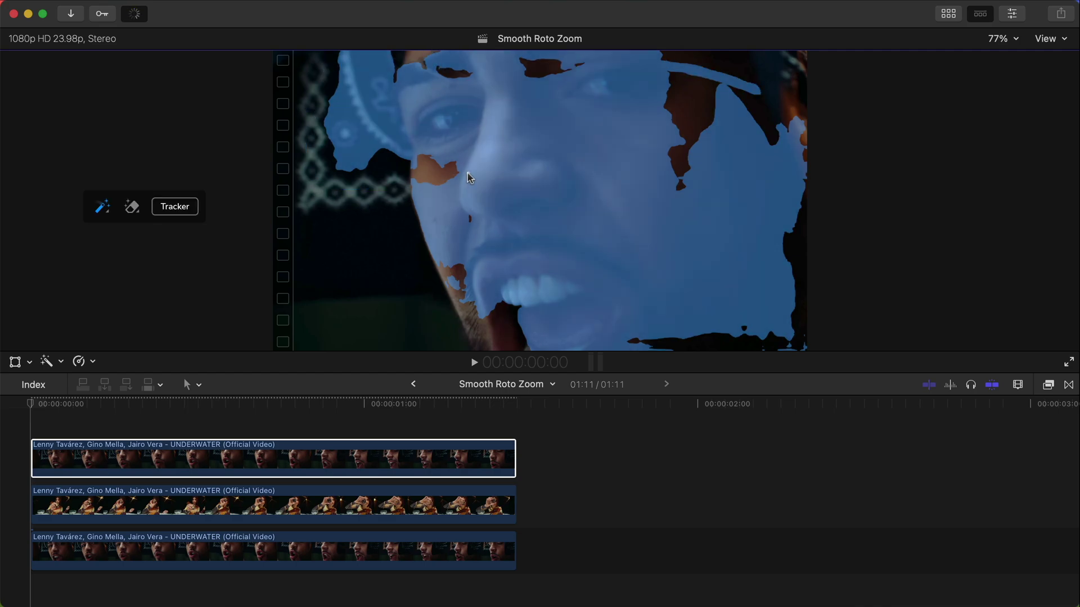
pyautogui.moveTo(697, 64)
pyautogui.mouseDown()
pyautogui.moveTo(761, 67)
pyautogui.moveTo(646, 77)
pyautogui.mouseUp()
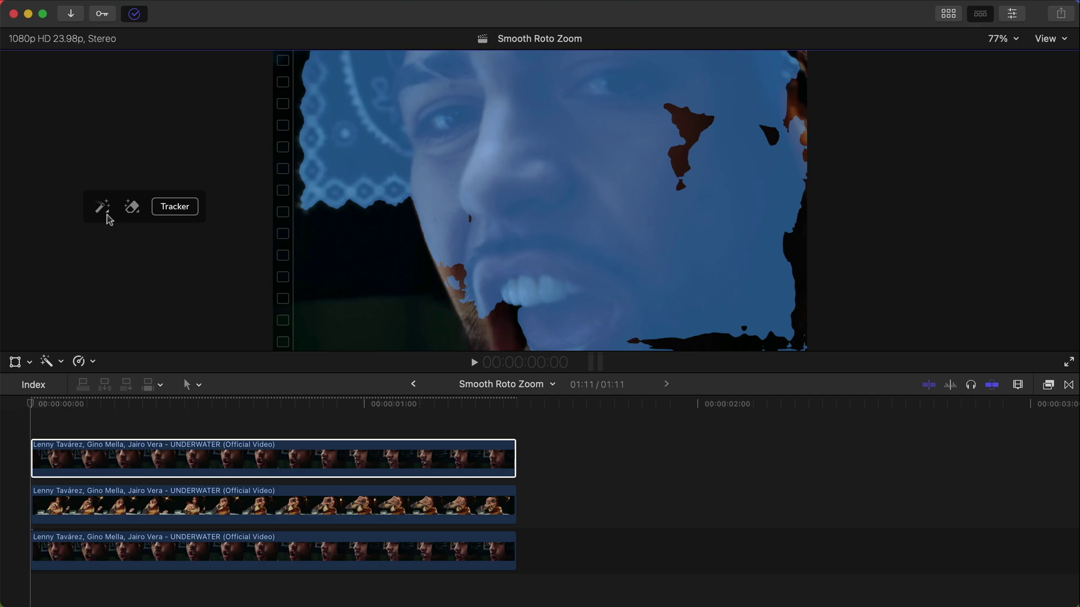
# - Fill the remaining gaps in the face mask with the manual brush and clean up its edge with the eraser
pyautogui.click(102, 235)
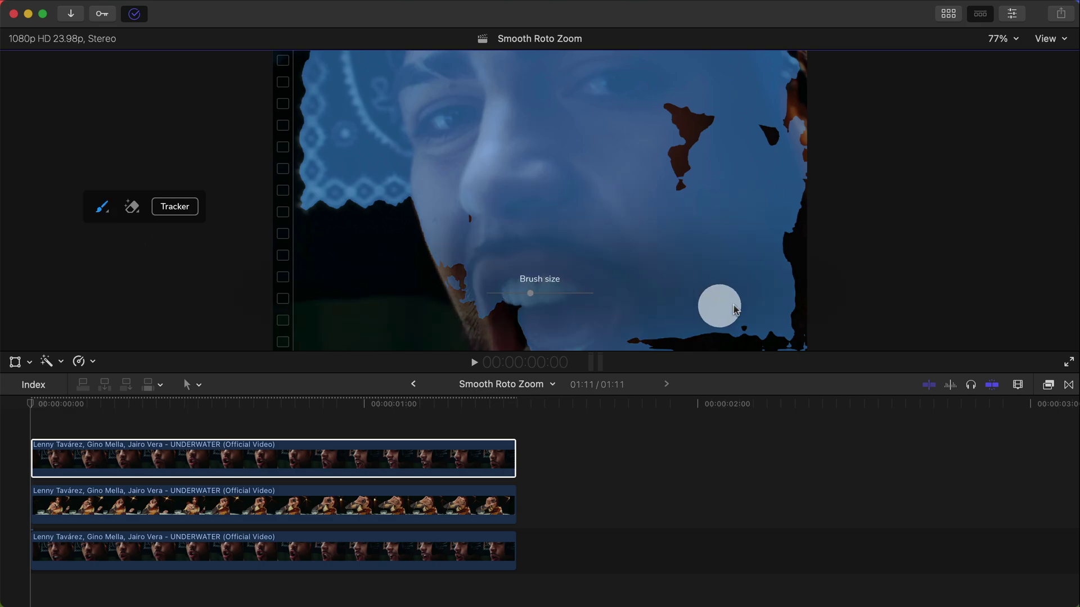
pyautogui.moveTo(733, 305)
pyautogui.mouseDown()
pyautogui.moveTo(797, 270)
pyautogui.moveTo(776, 135)
pyautogui.mouseUp()
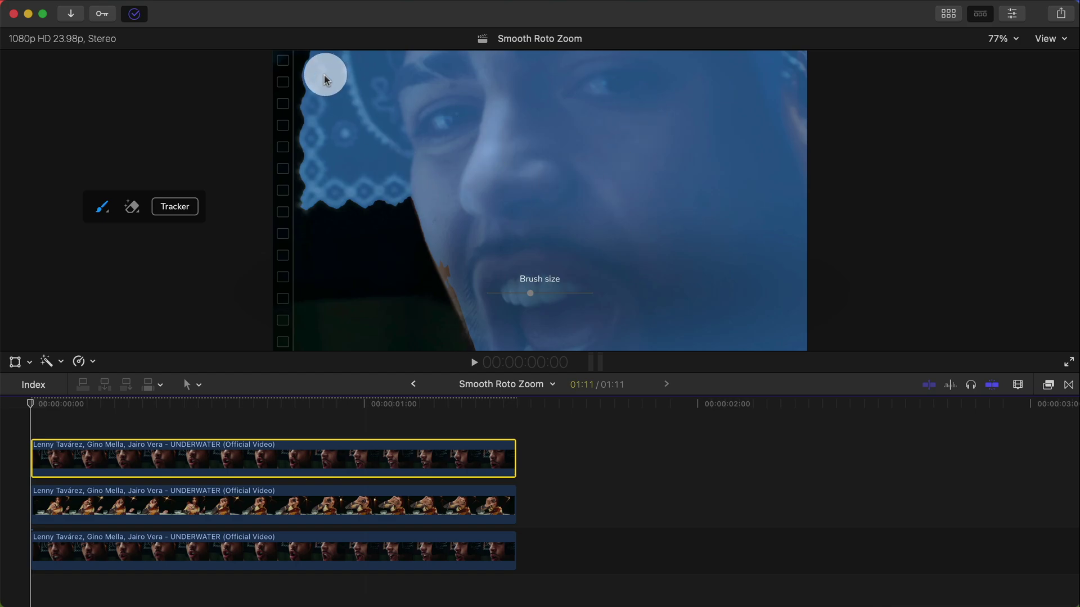
pyautogui.click(334, 58)
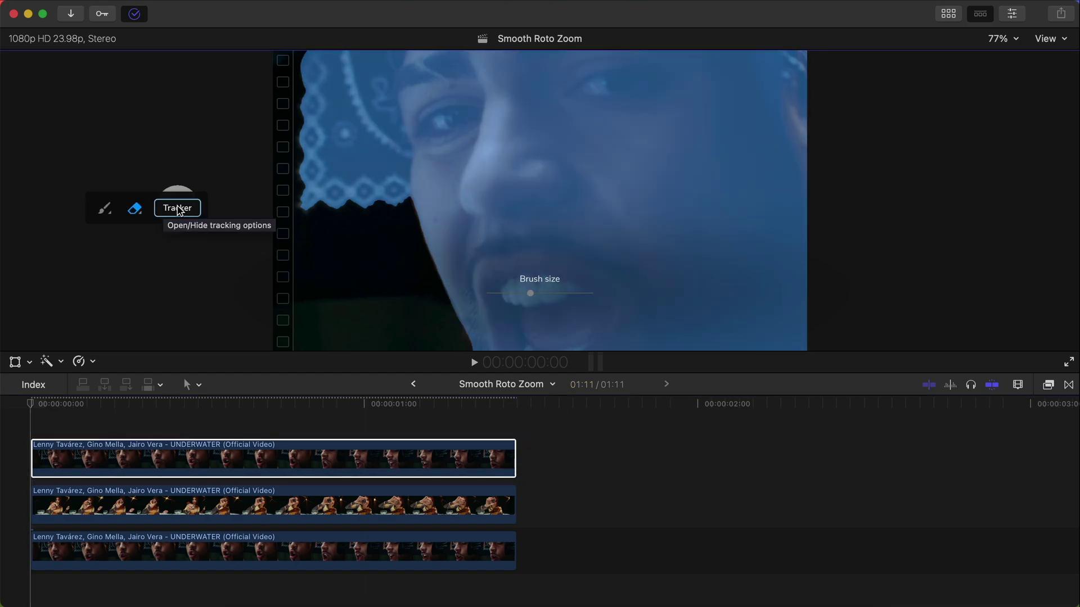
# - Track the mask forward through the clip, set the mRotoAI Output to Masked Video and play the result
pyautogui.click(176, 209)
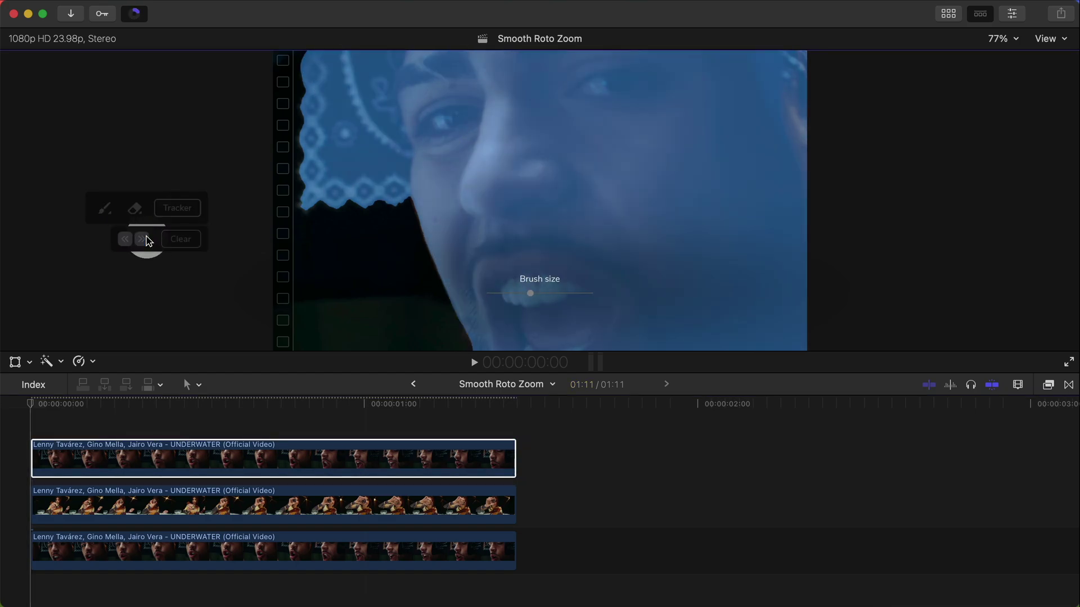
pyautogui.click(1012, 14)
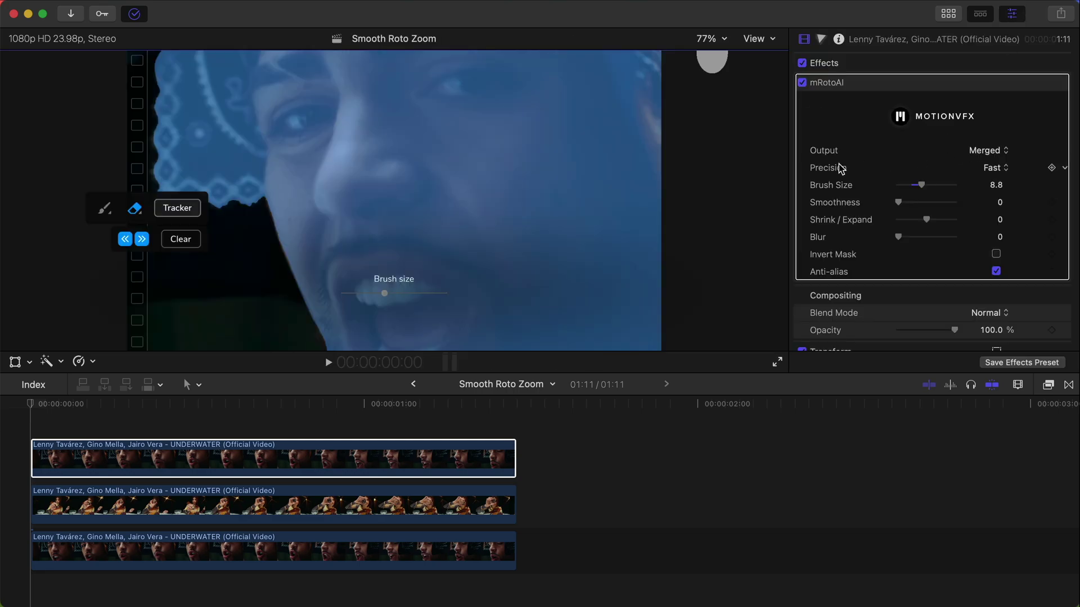
pyautogui.click(985, 150)
pyautogui.click(994, 184)
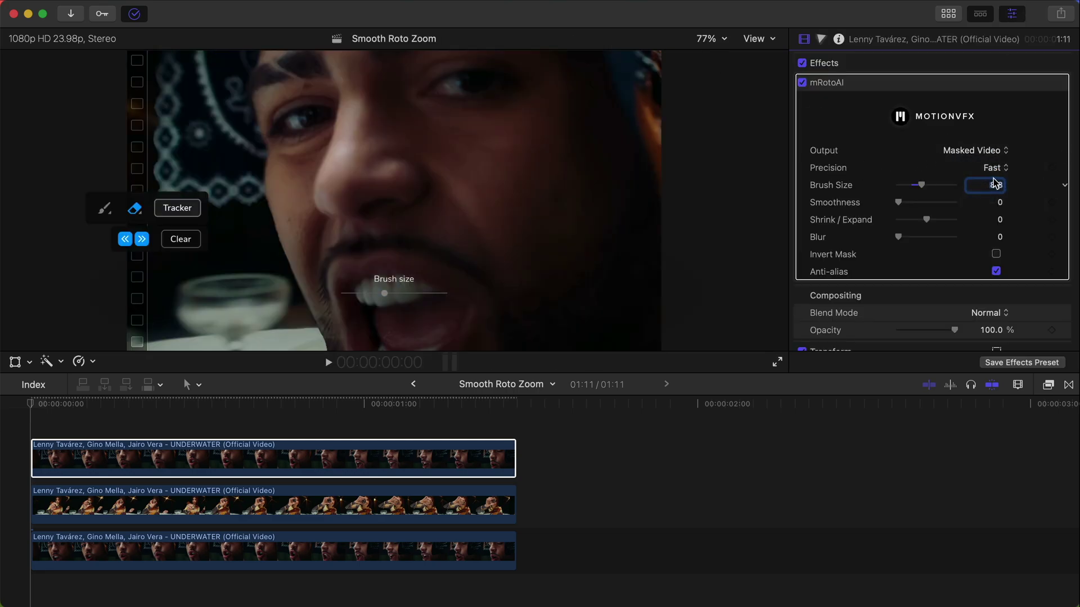
pyautogui.press('space')
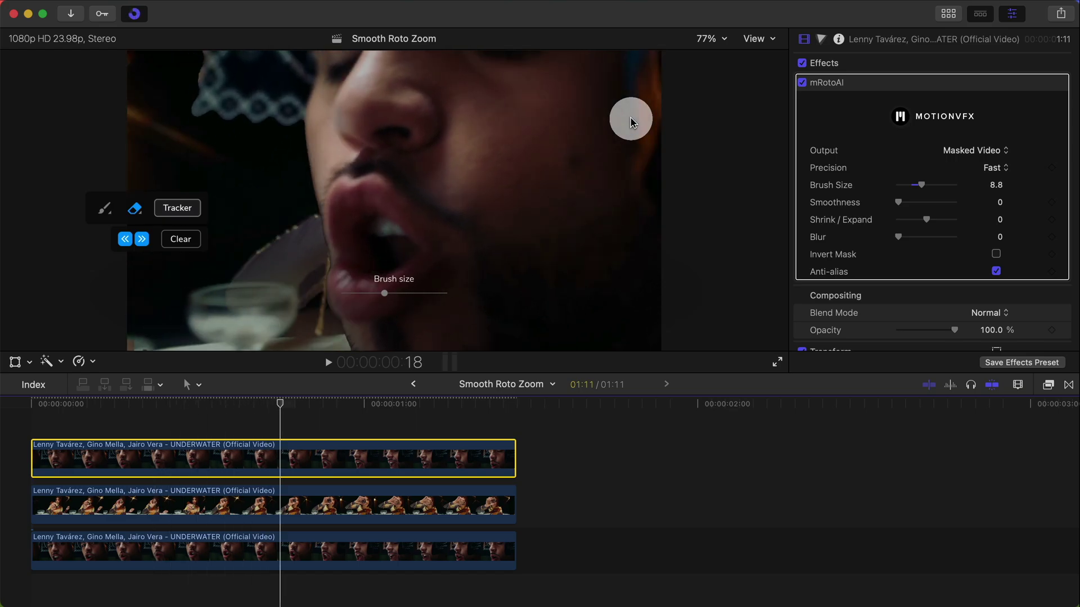
# - Paint the missing areas of the man's head and cap back into the mask at frame 21
pyautogui.click(108, 211)
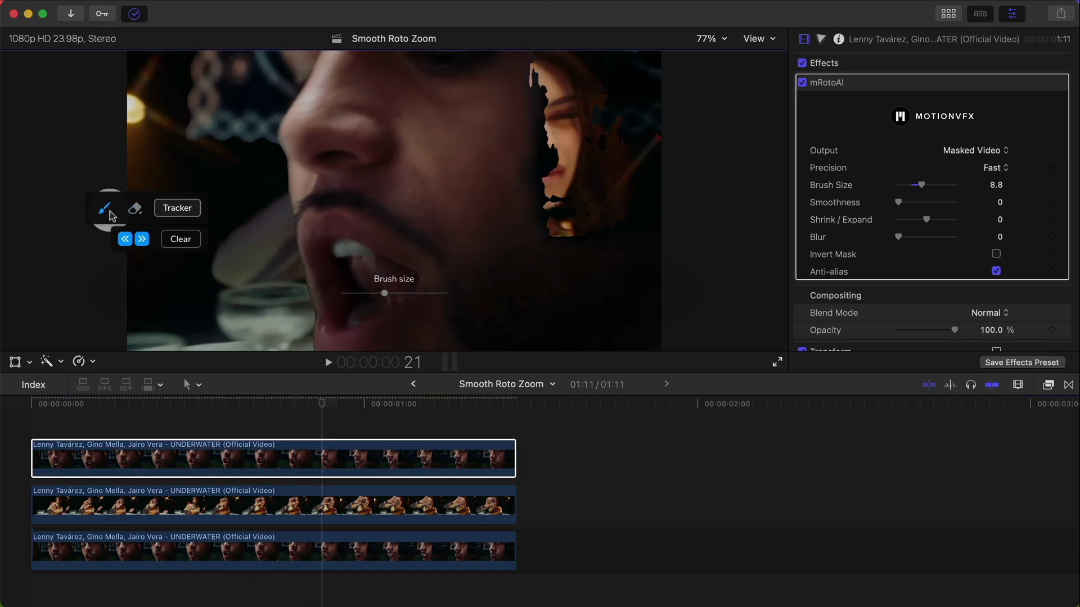
pyautogui.moveTo(575, 112)
pyautogui.mouseDown()
pyautogui.moveTo(658, 63)
pyautogui.moveTo(516, 71)
pyautogui.moveTo(583, 196)
pyautogui.moveTo(549, 145)
pyautogui.moveTo(567, 98)
pyautogui.moveTo(658, 149)
pyautogui.mouseUp()
pyautogui.moveTo(573, 209)
pyautogui.mouseDown()
pyautogui.moveTo(555, 176)
pyautogui.moveTo(572, 237)
pyautogui.mouseUp()
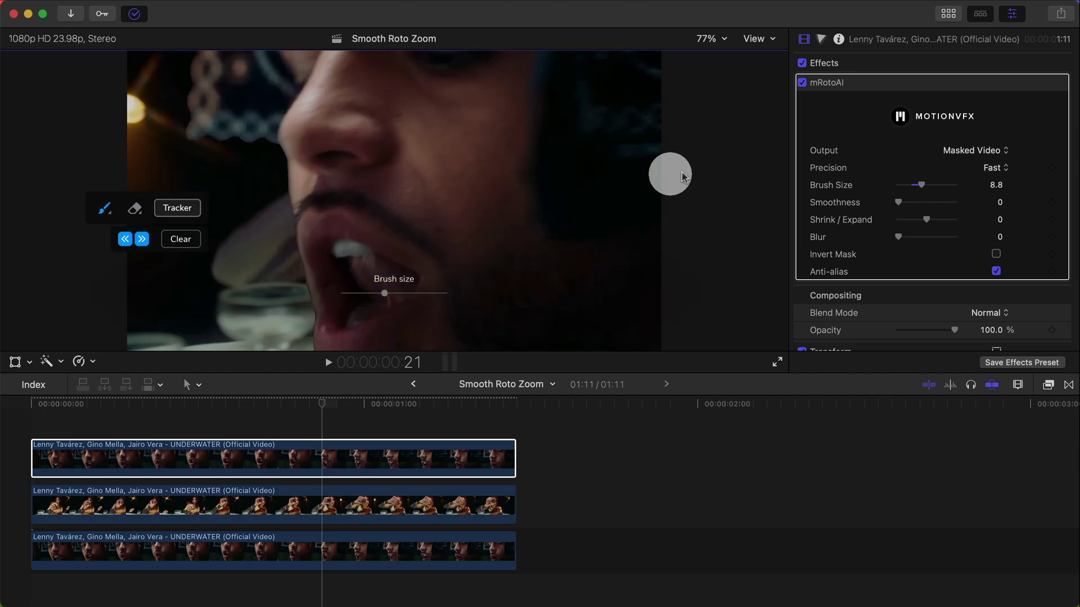
# - Check the mask frame by frame back to frame 5, and set Smoothness to 0.34 and Blur to 0.46
pyautogui.scroll(3, 684, 192)
pyautogui.hscroll(8, 684, 192)
pyautogui.hscroll(-3, 710, 195)
pyautogui.press('Left')
pyautogui.press('Left')
pyautogui.press('Left')
pyautogui.press('Left')
pyautogui.press('Left')
pyautogui.press('Left')
pyautogui.press('Left')
pyautogui.press('Left')
pyautogui.press('Left')
pyautogui.press('Left')
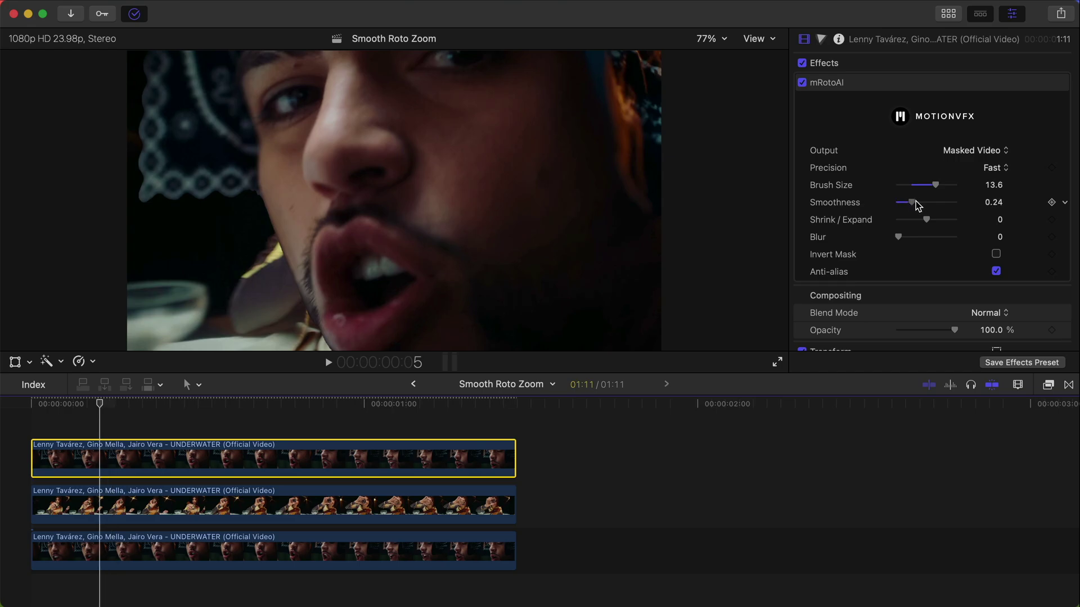
pyautogui.moveTo(929, 202); pyautogui.dragTo(920, 205)
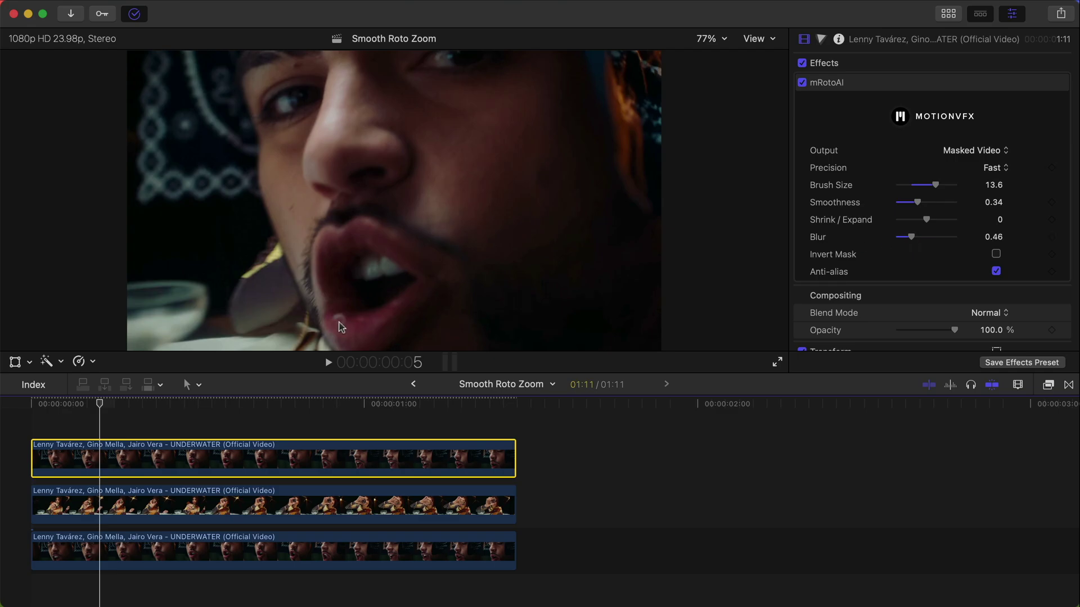
# - Split the top clip at frame 8 and disable the mRotoAI effect on its first part
pyautogui.click(142, 408)
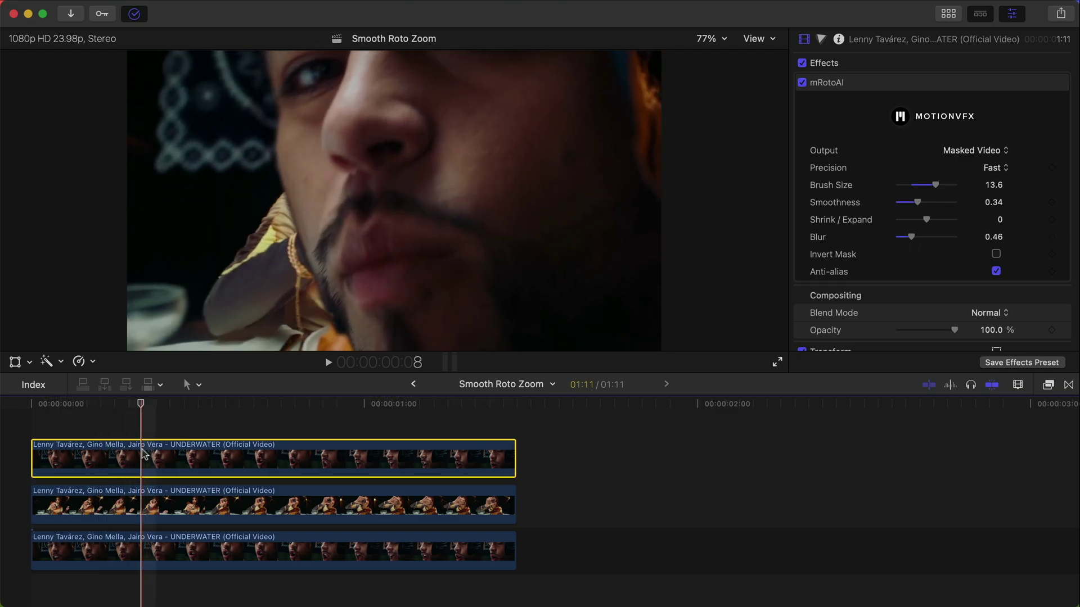
pyautogui.press('super+b')
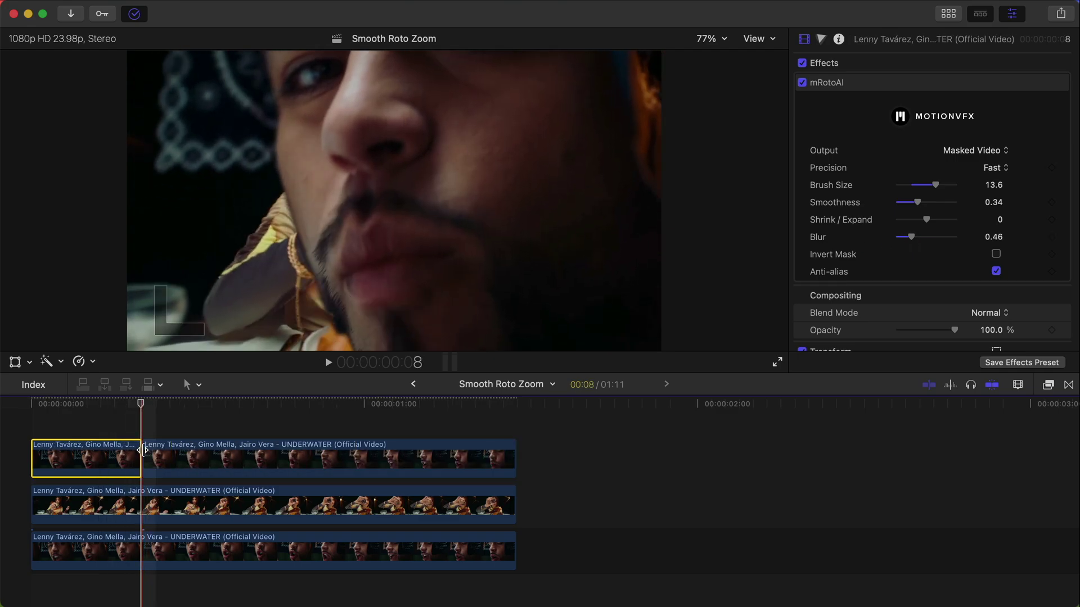
pyautogui.click(802, 83)
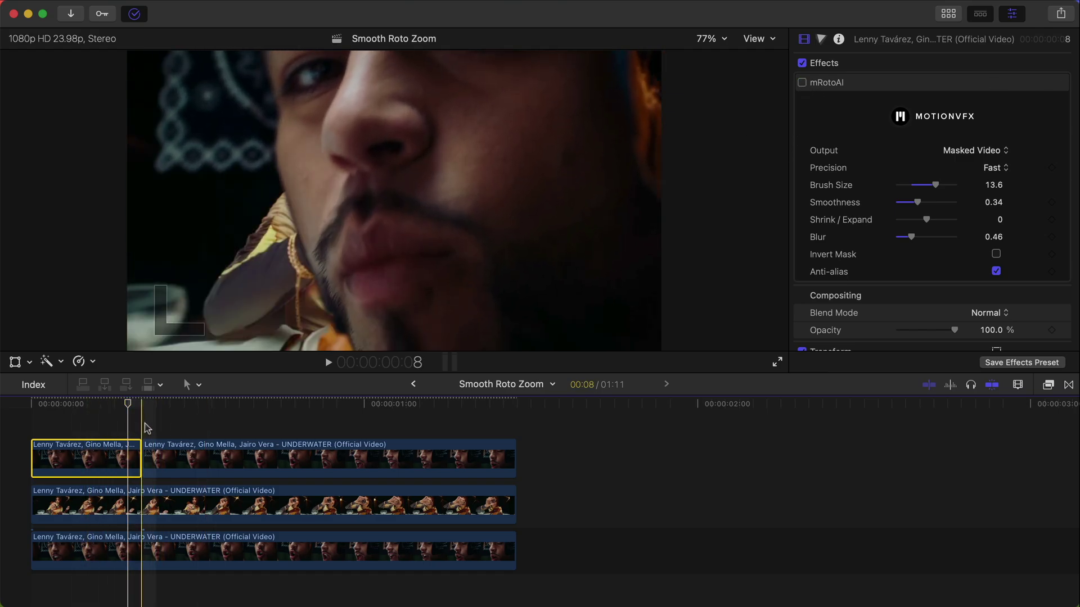
# - Turn on the Ken Burns crop for the masked second part of the top clip
pyautogui.click(146, 456)
pyautogui.scroll(2, 148, 408)
pyautogui.click(15, 363)
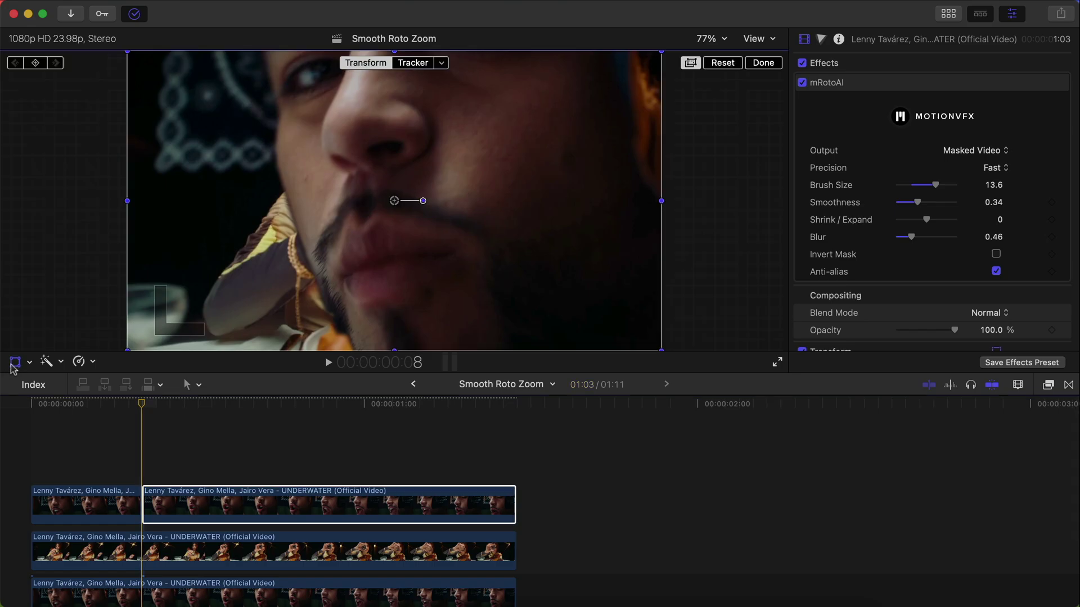
pyautogui.click(29, 362)
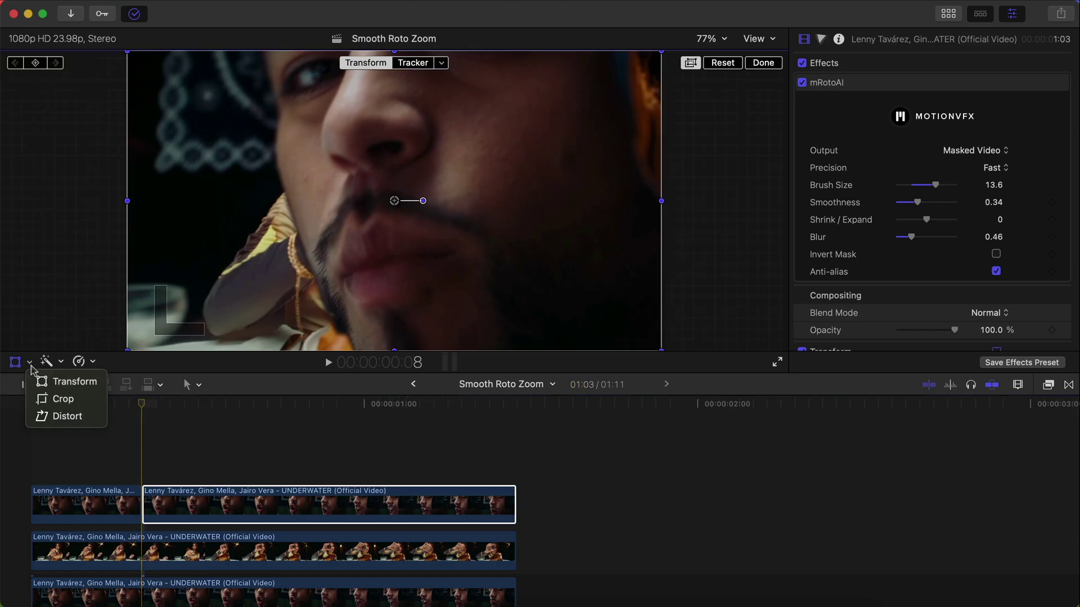
pyautogui.click(48, 399)
pyautogui.click(423, 334)
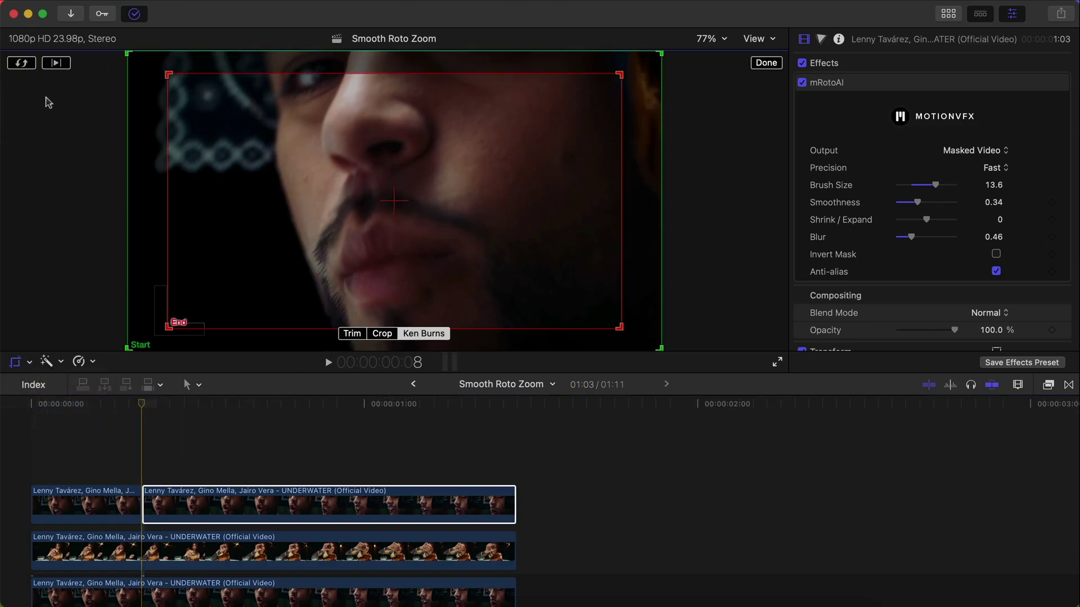
# - Make the Ken Burns move zoom from the full frame into a small area at the lower left of the image, and play it back
pyautogui.click(21, 63)
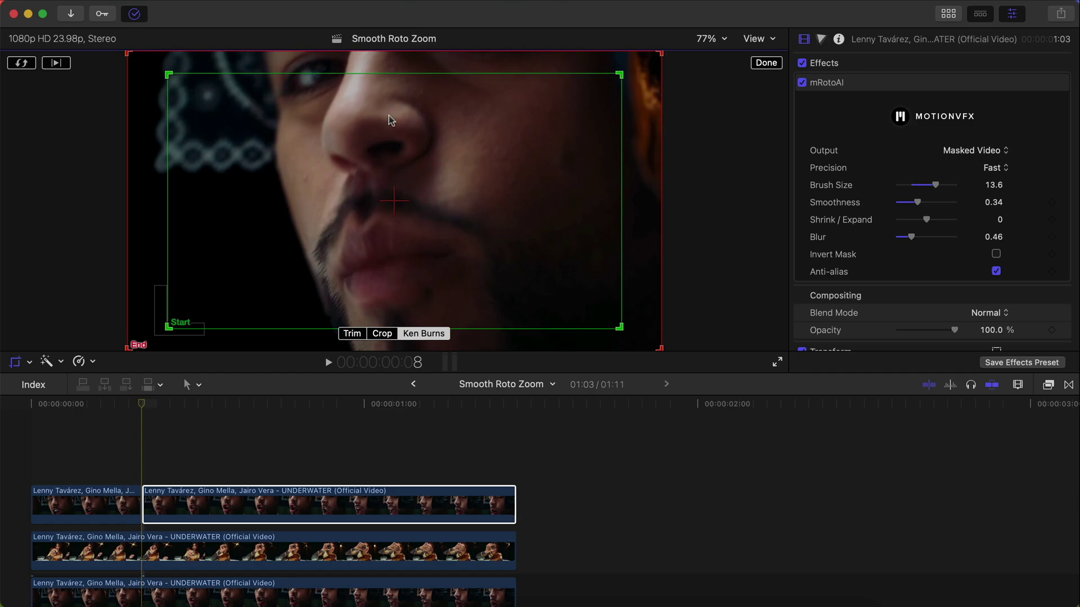
pyautogui.moveTo(621, 83); pyautogui.dragTo(297, 246)
pyautogui.click(22, 63)
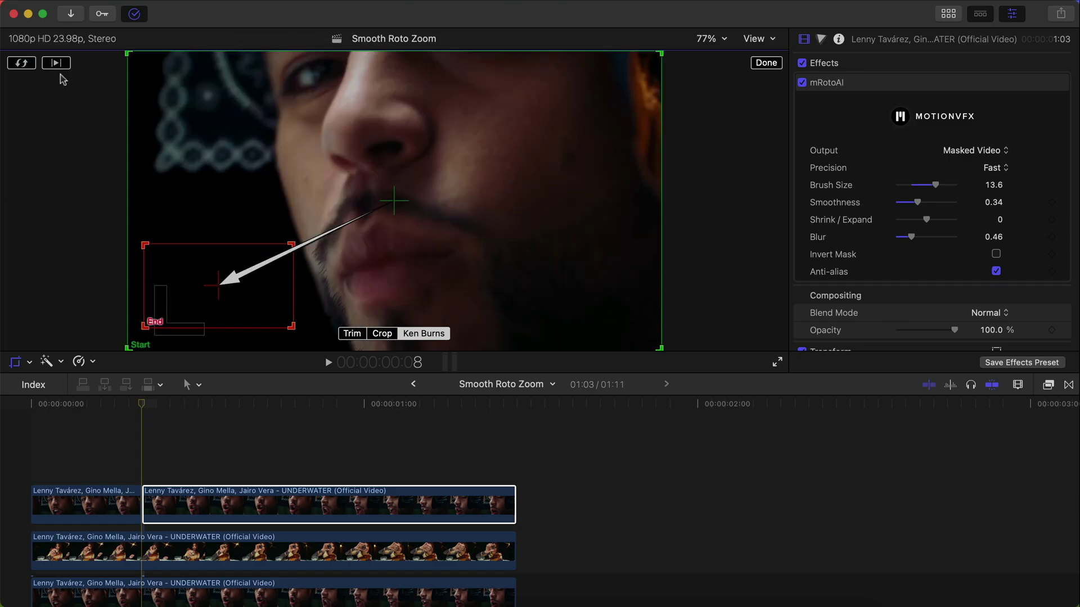
pyautogui.click(766, 63)
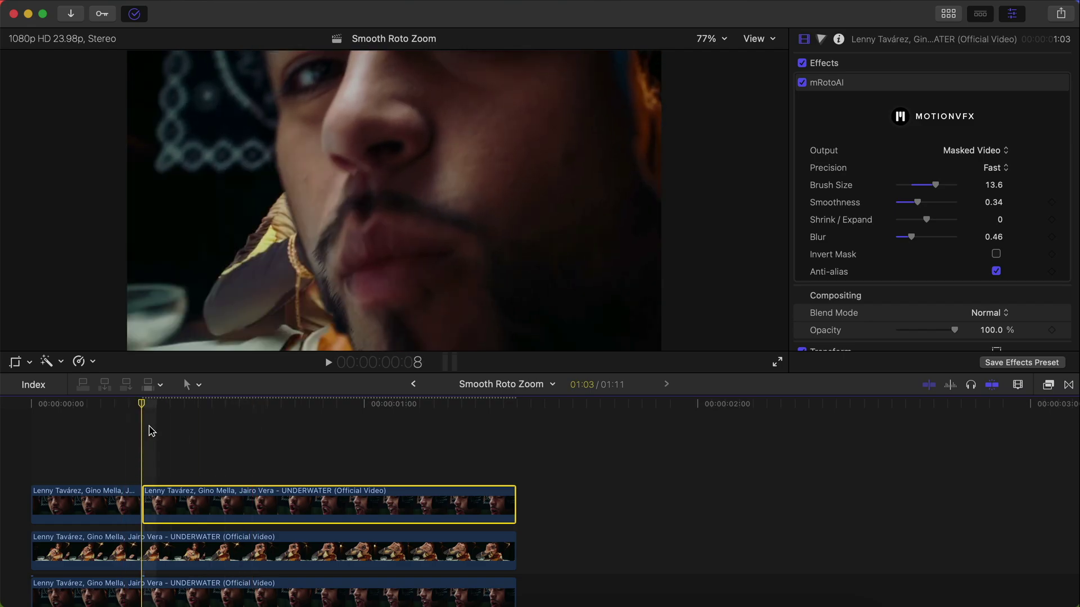
pyautogui.press('space')
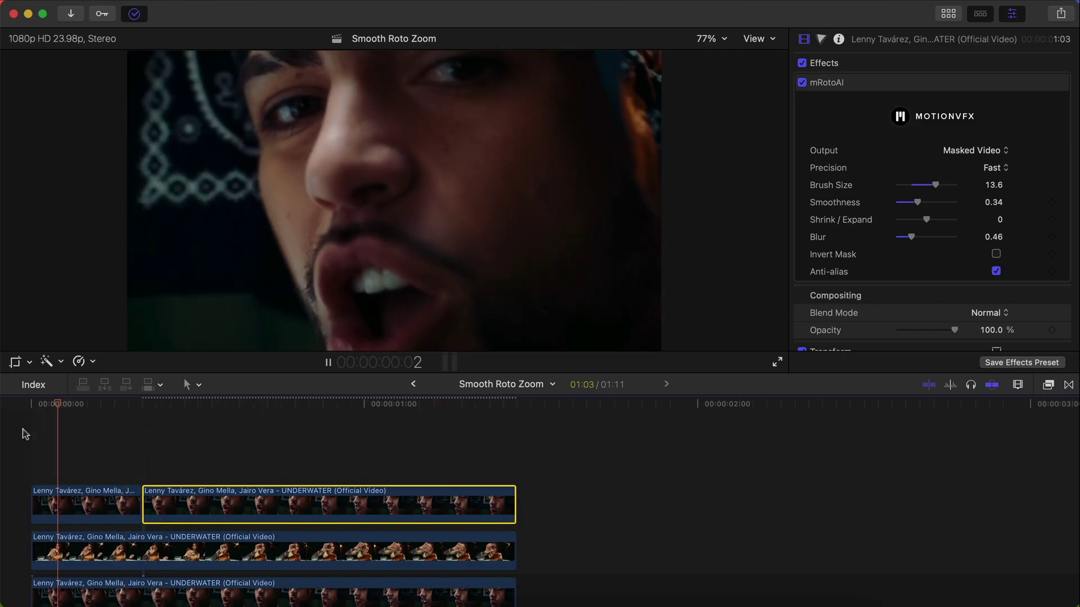
pyautogui.press('space')
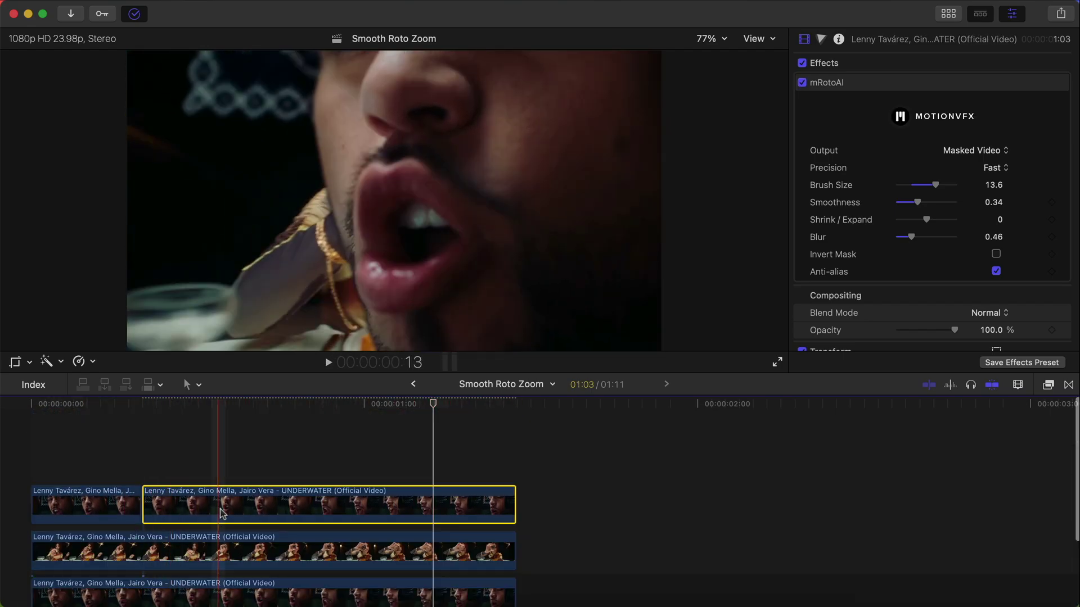
# - Duplicate the masked part onto the track above and delete the mRotoAI effect from the duplicate
pyautogui.moveTo(180, 503); pyautogui.dragTo(178, 449)
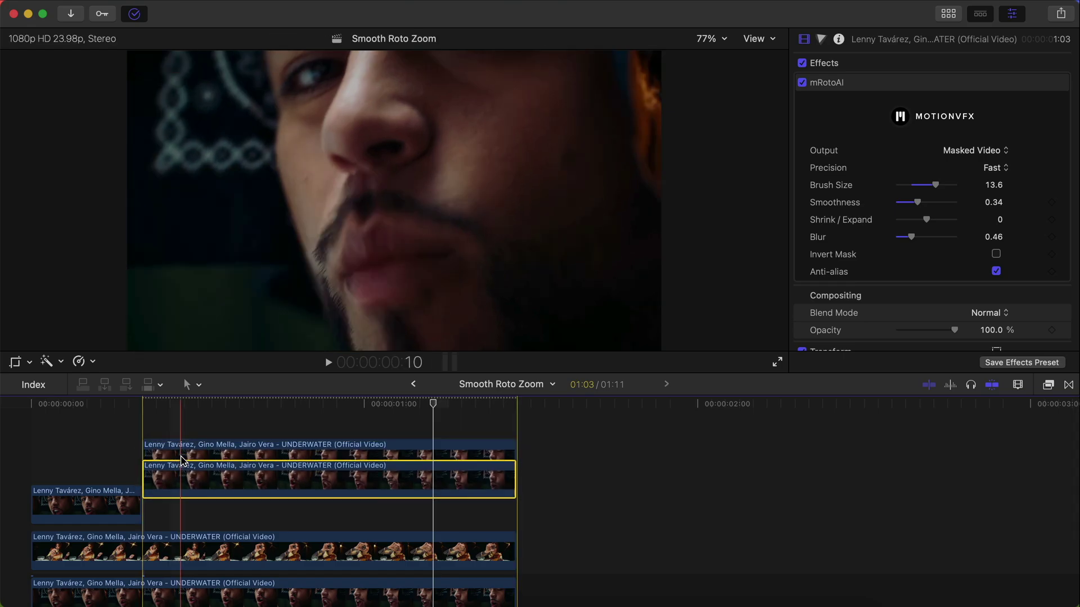
pyautogui.click(149, 410)
pyautogui.click(854, 85)
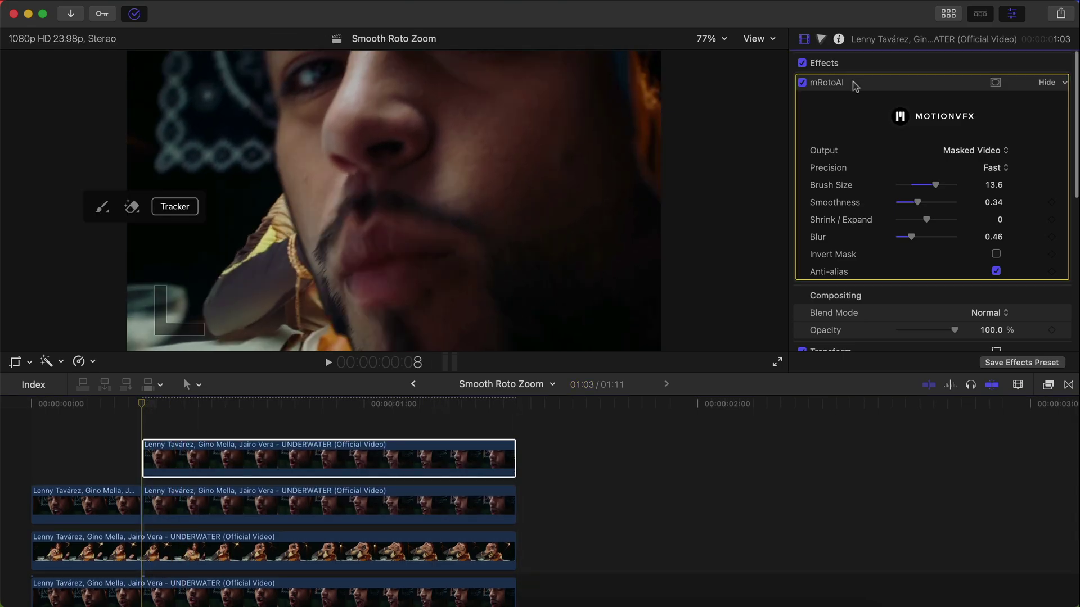
pyautogui.press('Delete')
# - Keyframe the duplicate's Opacity from 100% at frame 8 to 0% at 1:01, and play the fade
pyautogui.moveTo(951, 100); pyautogui.dragTo(978, 110)
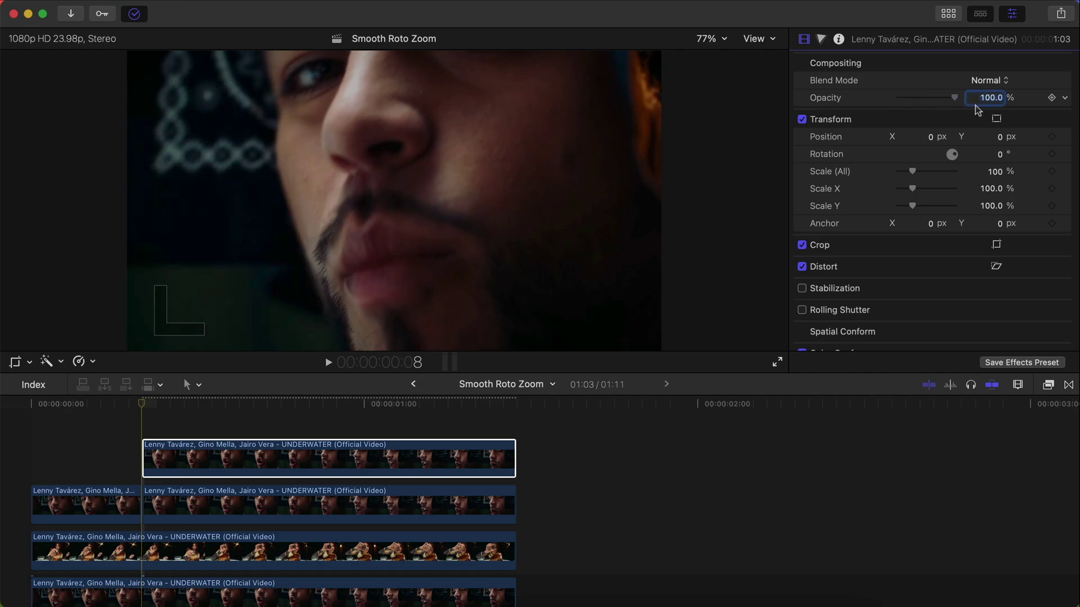
pyautogui.click(1050, 100)
pyautogui.press('Down')
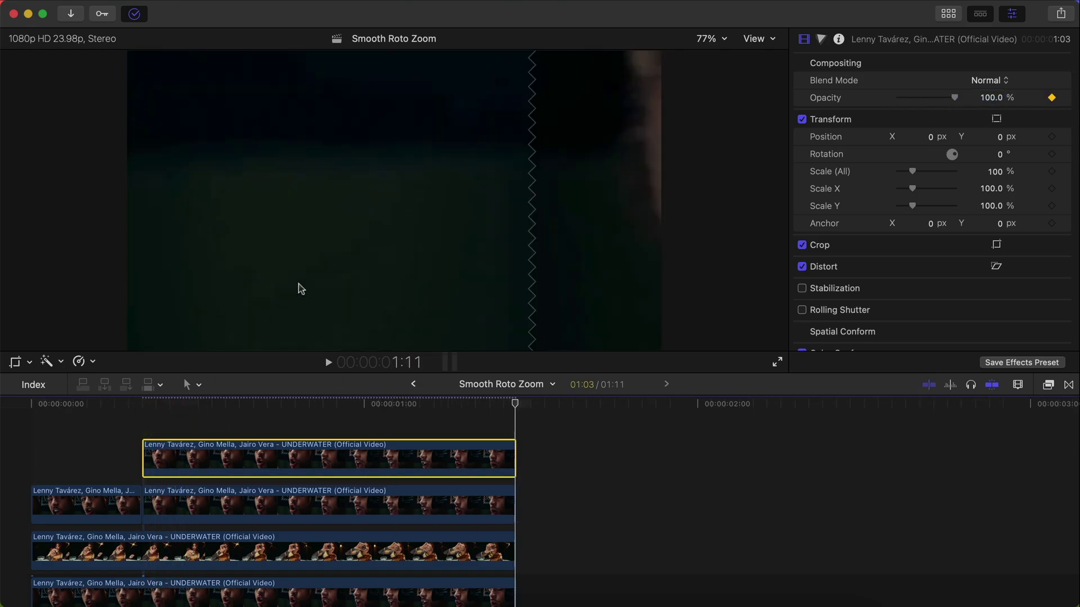
pyautogui.click(252, 403)
pyautogui.press('Right')
pyautogui.press('Right')
pyautogui.press('Right')
pyautogui.press('Right')
pyautogui.press('Right')
pyautogui.press('Right')
pyautogui.press('Right')
pyautogui.press('Right')
pyautogui.press('Right')
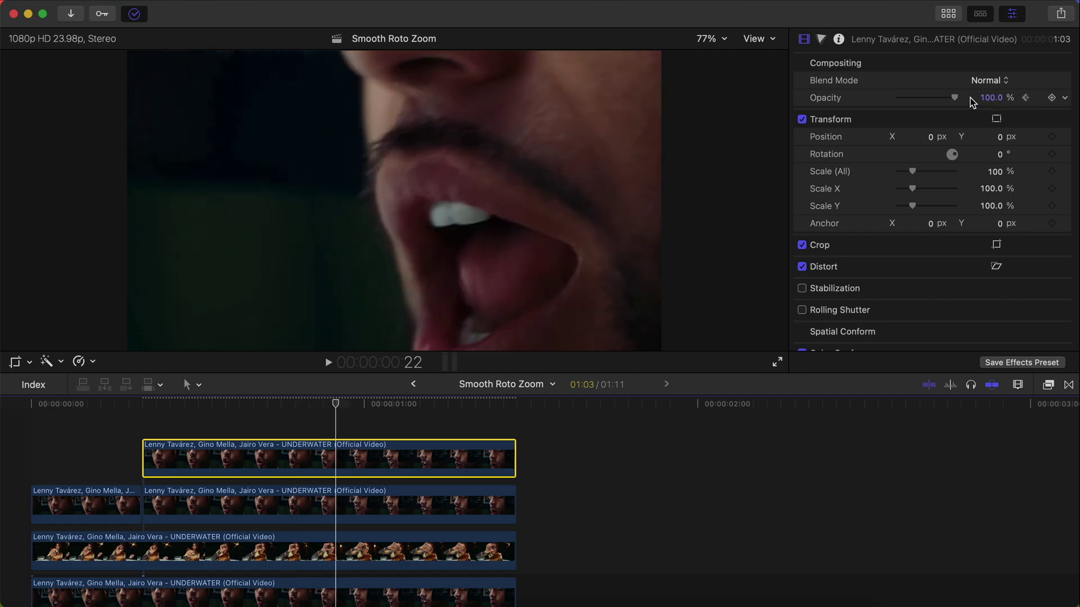
pyautogui.moveTo(954, 100); pyautogui.dragTo(864, 100)
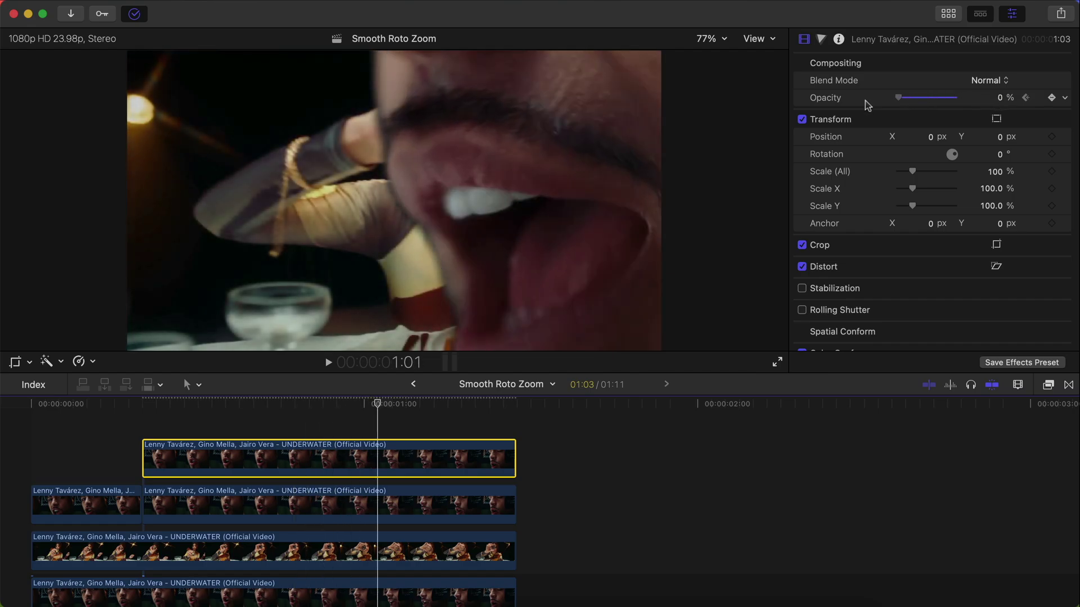
pyautogui.press('space')
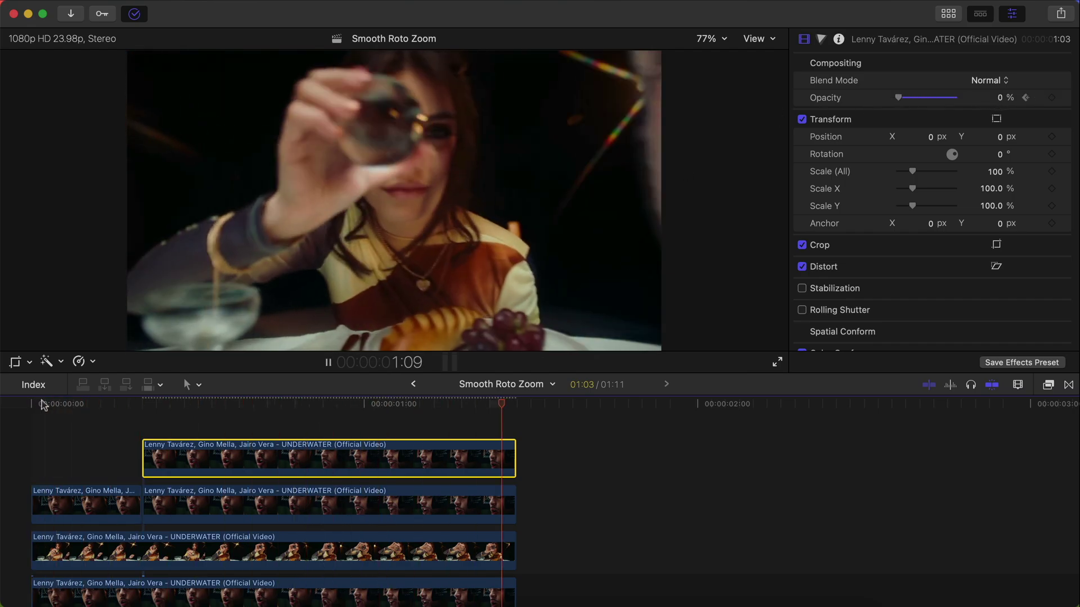
# - Show the duplicate's video animation, move its final Opacity keyframe closer to the clip's end and play the result
pyautogui.rightClick(290, 448)
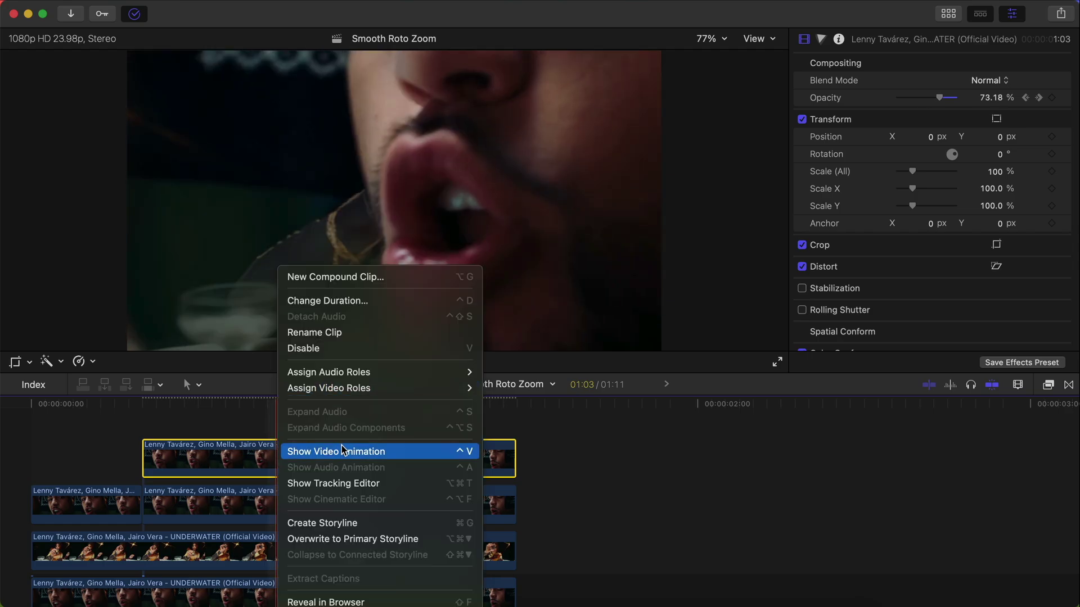
pyautogui.click(346, 449)
pyautogui.moveTo(380, 511); pyautogui.dragTo(461, 511)
pyautogui.press('space')
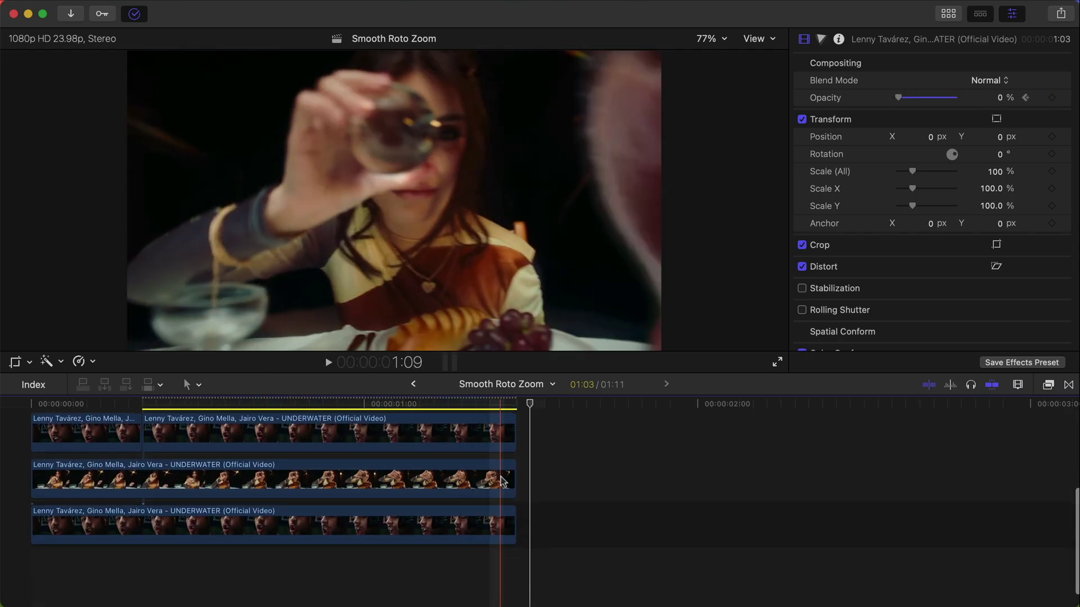
# - Extend the end of the woman's clip to a duration of 2:01 and play the project from the start
pyautogui.moveTo(614, 473); pyautogui.dragTo(710, 473)
pyautogui.press('Home')
pyautogui.press('space')
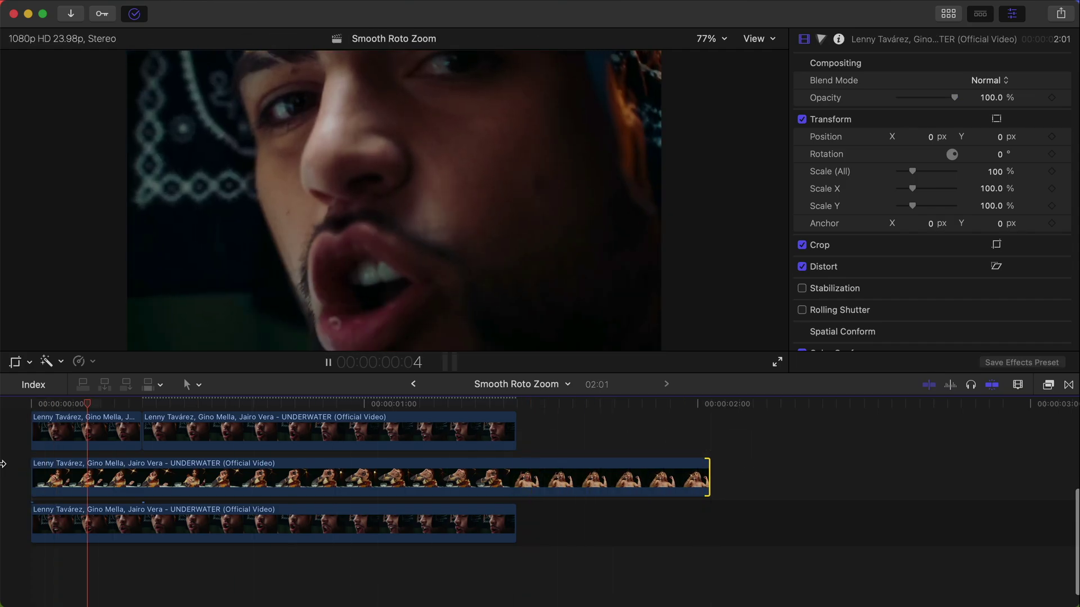
# - Play the Smooth Roto Zoom project from the start to review the transition between the two clips
pyautogui.press('space')
pyautogui.scroll(4, 56, 453)
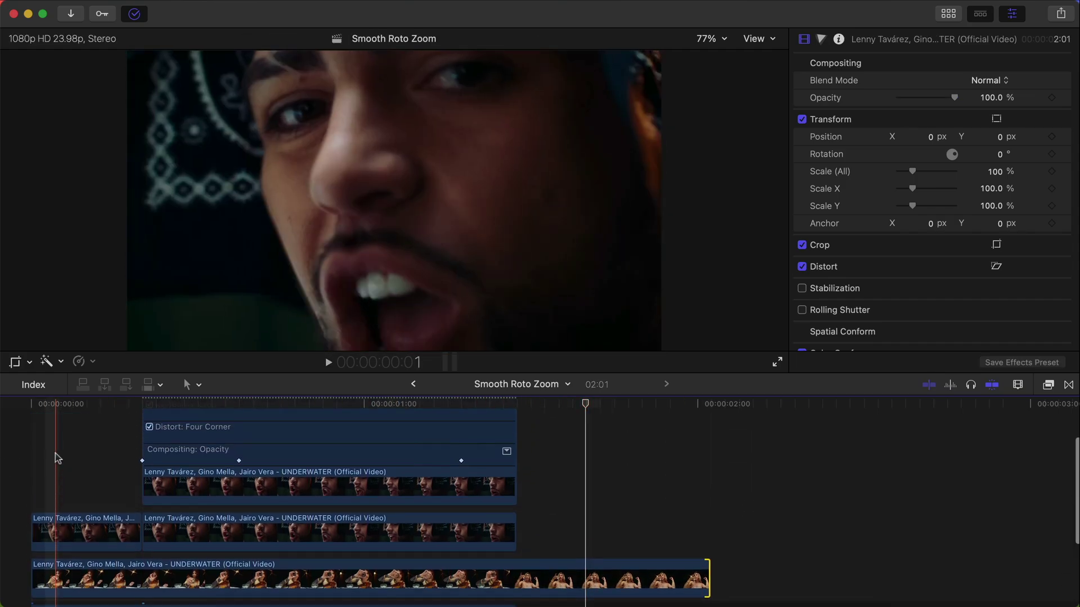
pyautogui.press('space')
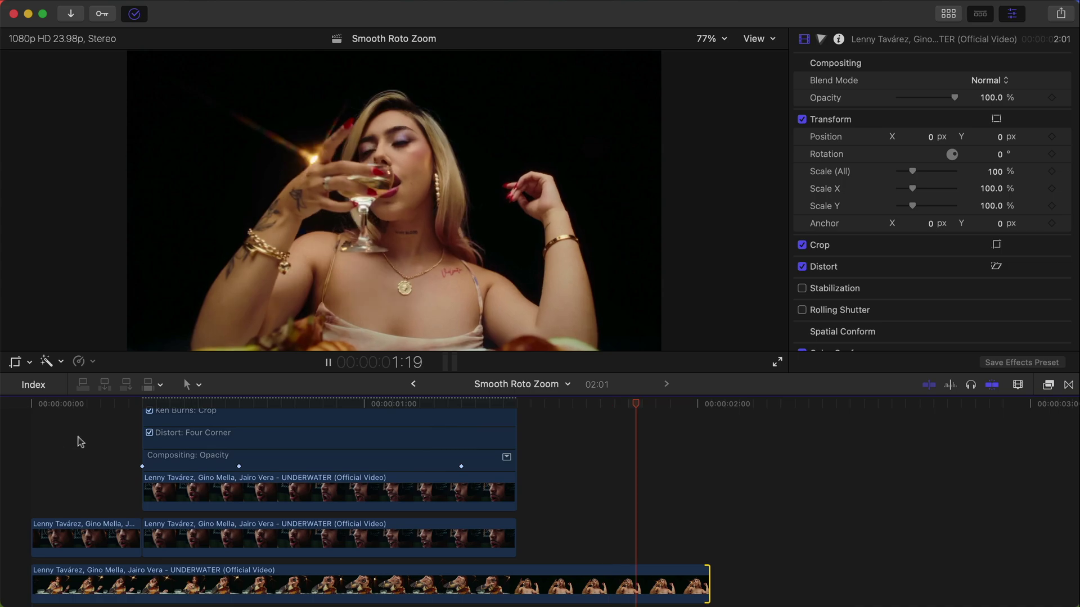
pyautogui.press('space')
pyautogui.click(105, 405)
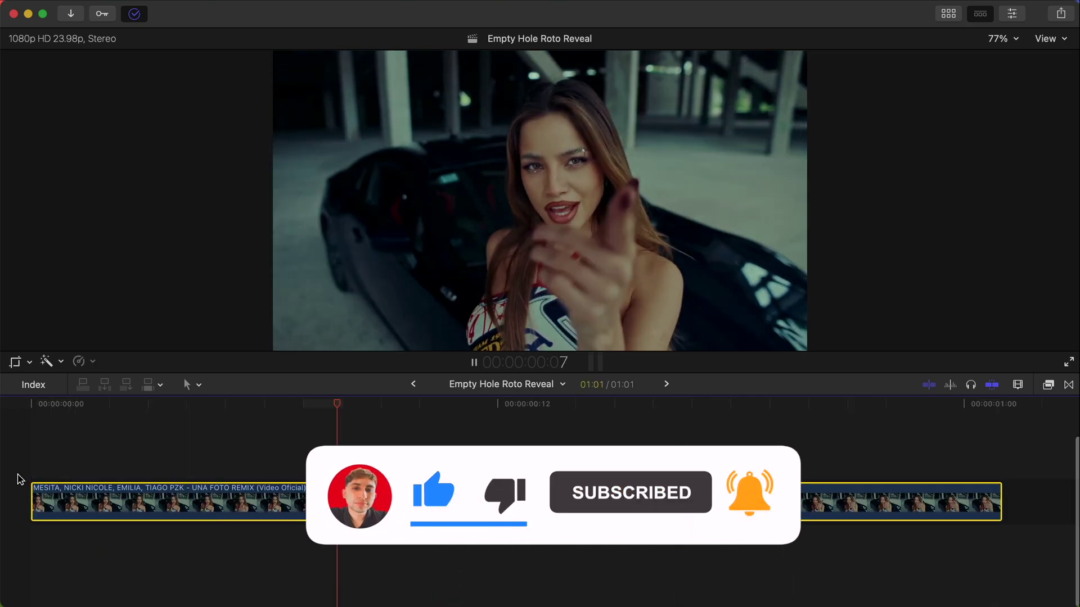
# - Play the Empty Hole Roto Reveal project, split the clip at frame 17 and duplicate its first part onto the track above
pyautogui.press('space')
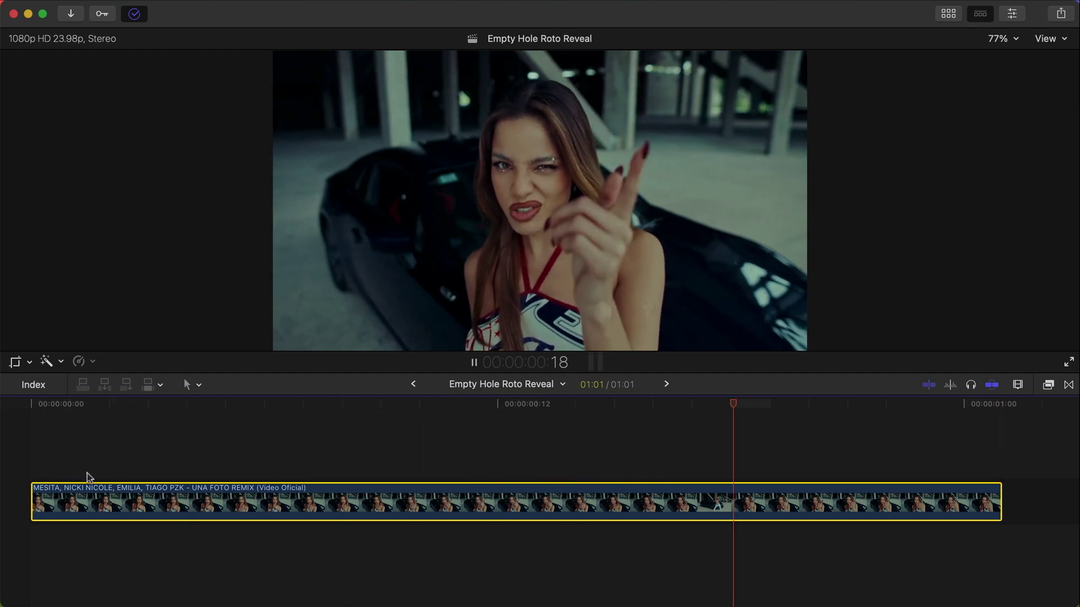
pyautogui.press('space')
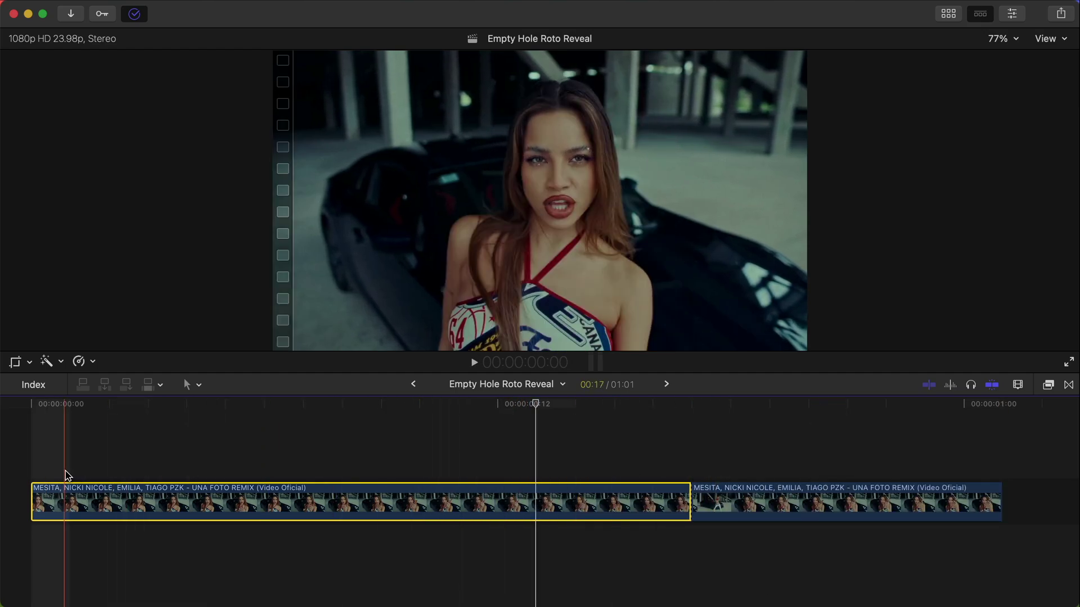
pyautogui.keyDown('alt'); pyautogui.moveTo(125, 497); pyautogui.dragTo(130, 459); pyautogui.keyUp('alt')
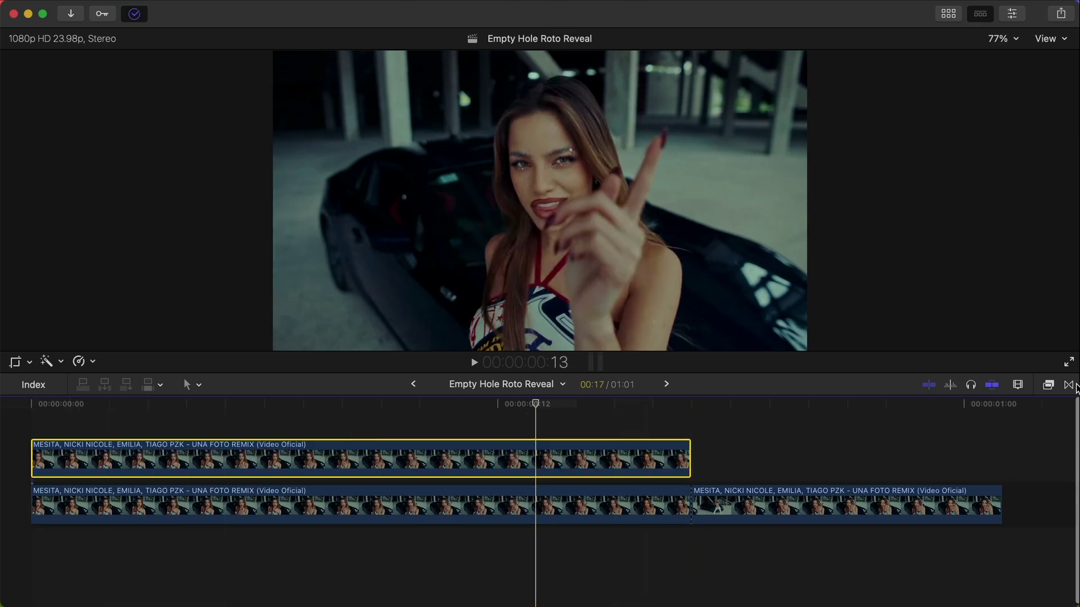
# - Apply the mRotoAI effect to the duplicate and paint over the woman at its first frame to mask her
pyautogui.click(1049, 385)
pyautogui.moveTo(950, 462); pyautogui.dragTo(535, 450)
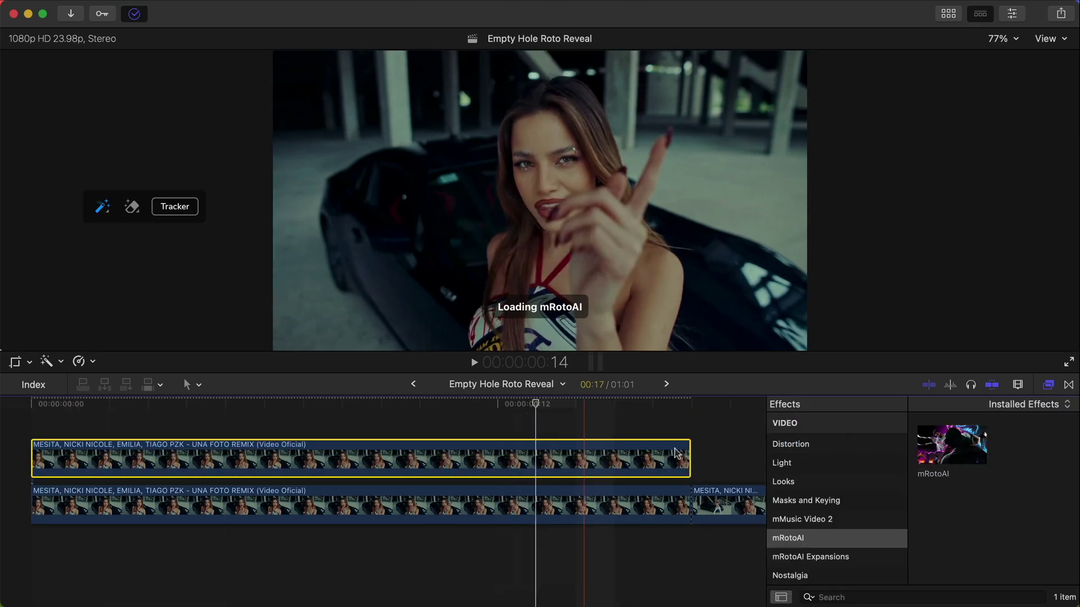
pyautogui.press('cmd+5')
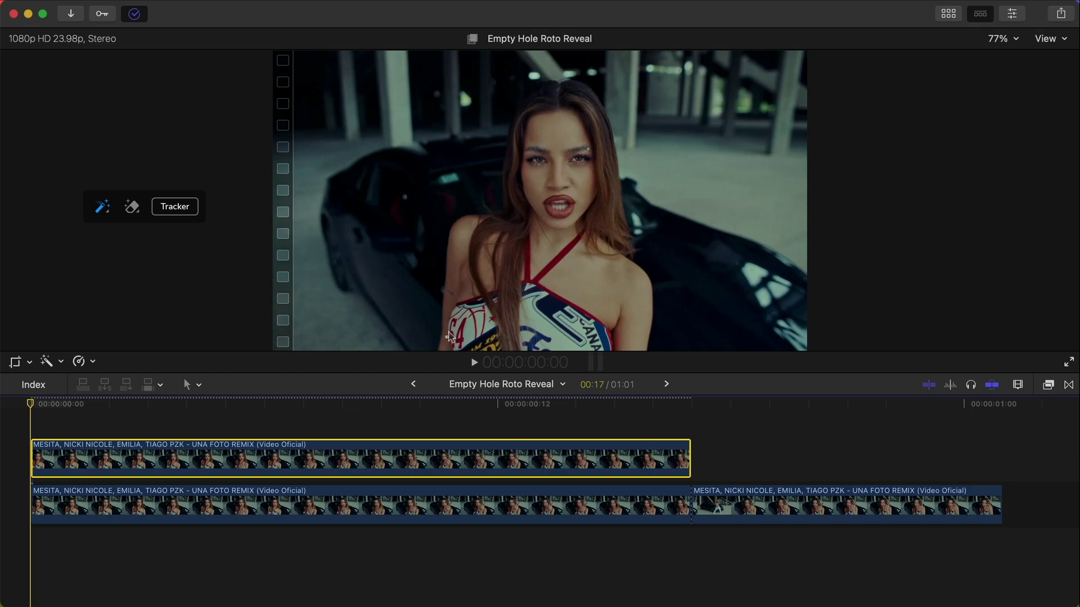
pyautogui.moveTo(450, 338)
pyautogui.mouseDown()
pyautogui.moveTo(475, 236)
pyautogui.moveTo(566, 249)
pyautogui.mouseUp()
pyautogui.moveTo(503, 318); pyautogui.dragTo(576, 248)
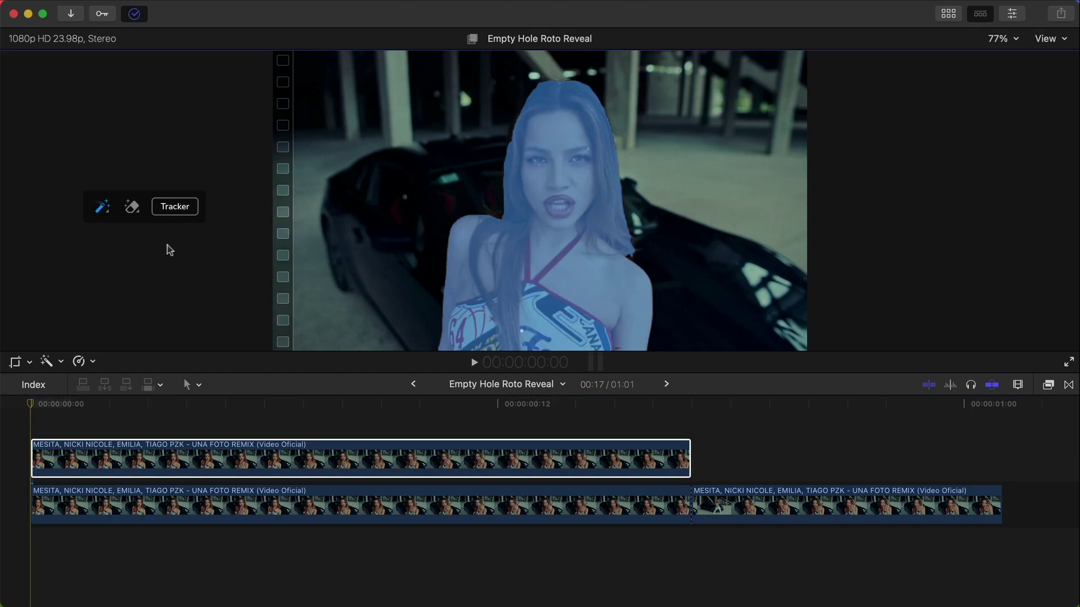
# - Set the mRotoAI output to Masked Video and refine the mask with Smoothness 0.36, Shrink / Expand -0.22 and Blur 0.16
pyautogui.click(1013, 14)
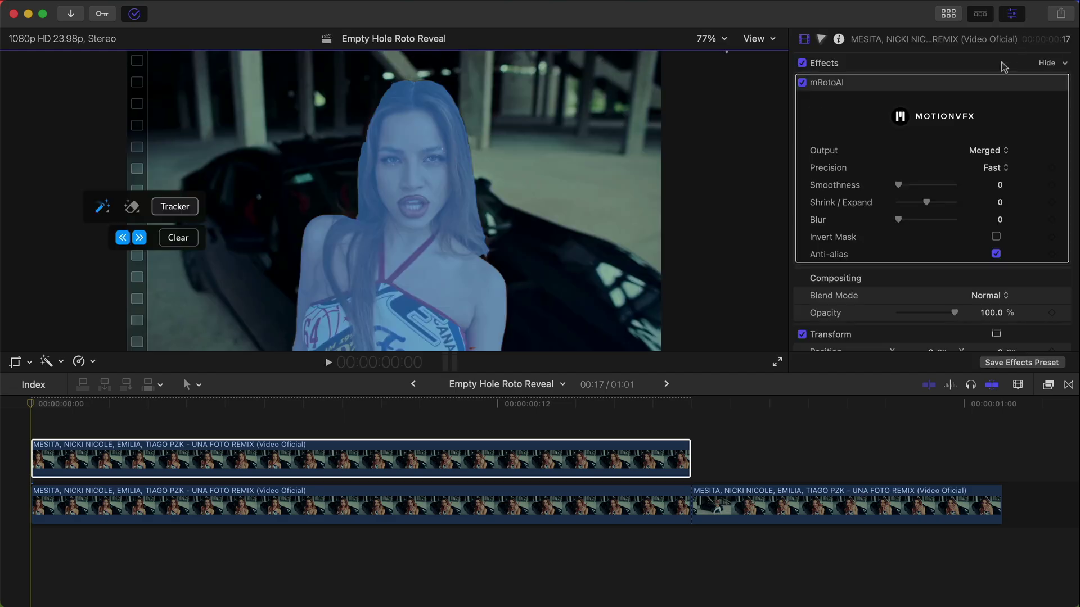
pyautogui.click(977, 151)
pyautogui.click(990, 181)
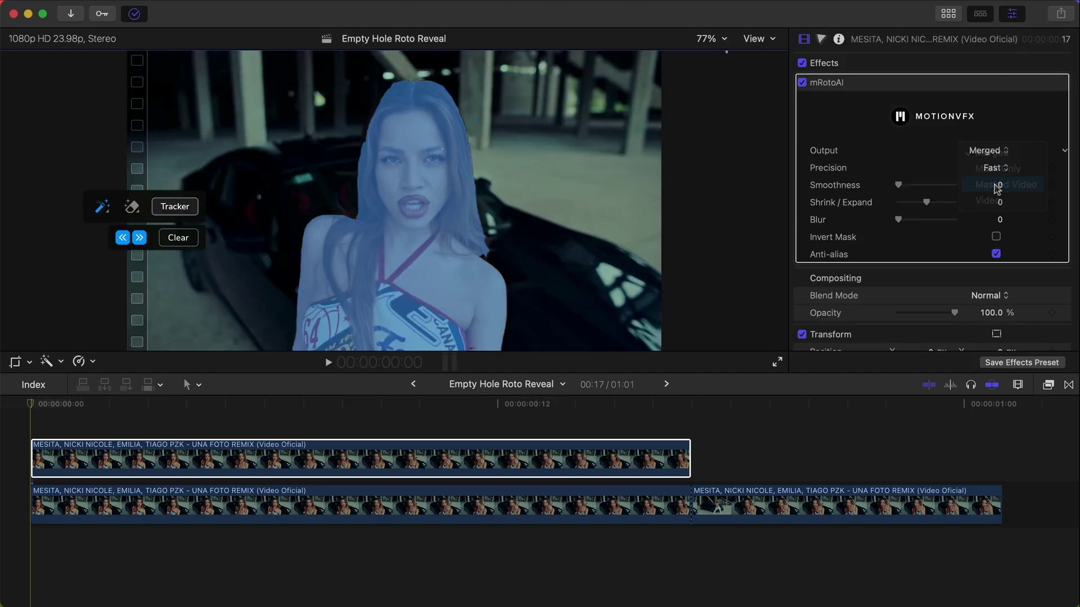
pyautogui.click(225, 502)
pyautogui.click(93, 460)
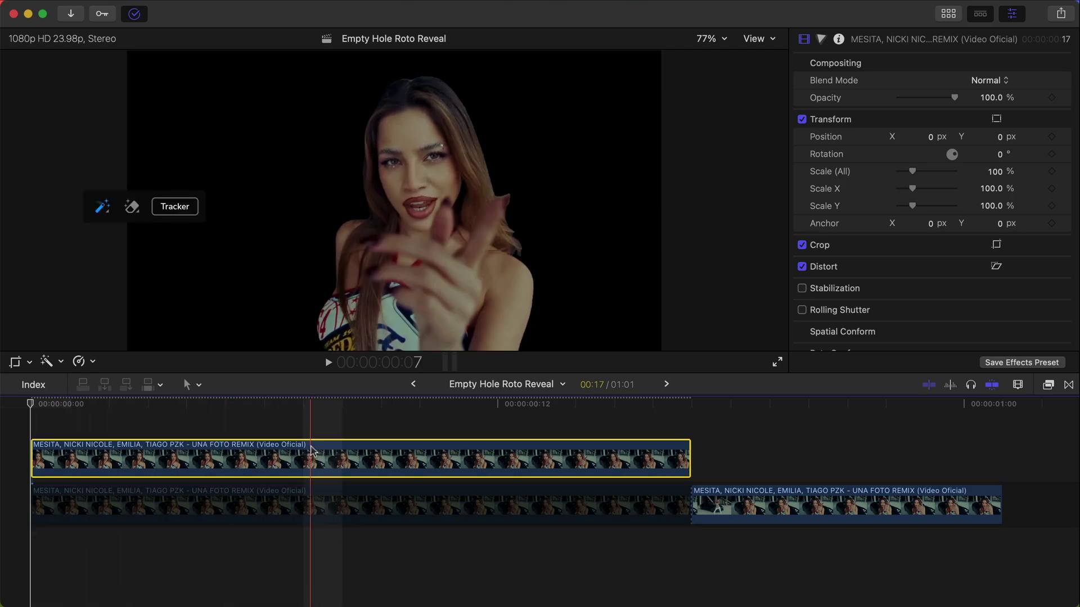
pyautogui.click(318, 404)
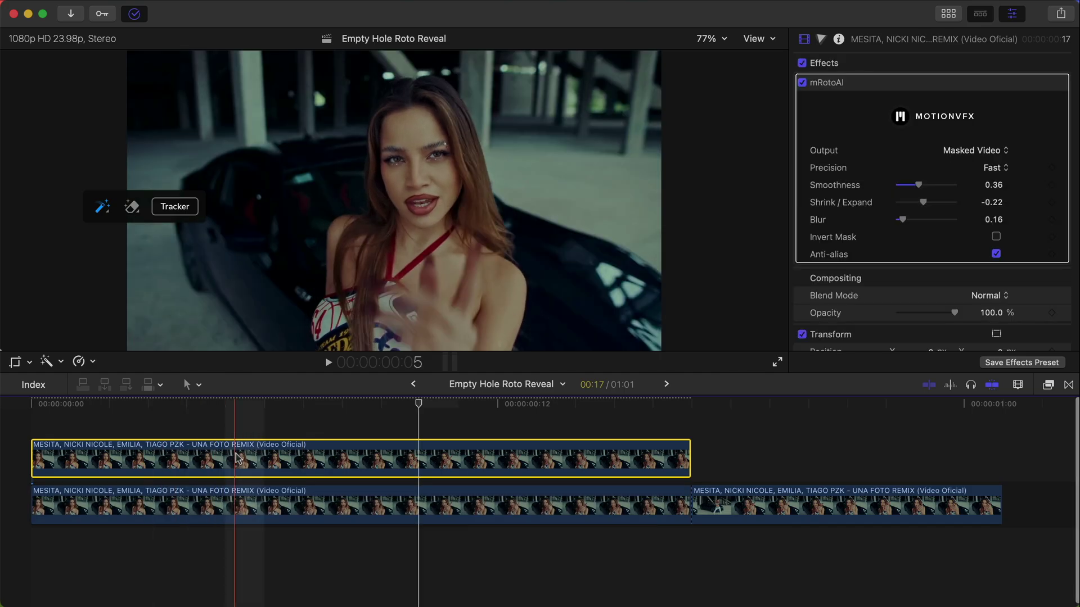
# - Duplicate the masked clip onto a third track, disable that copy and invert the mask on the middle clip
pyautogui.moveTo(237, 457); pyautogui.dragTo(236, 430)
pyautogui.click(240, 462)
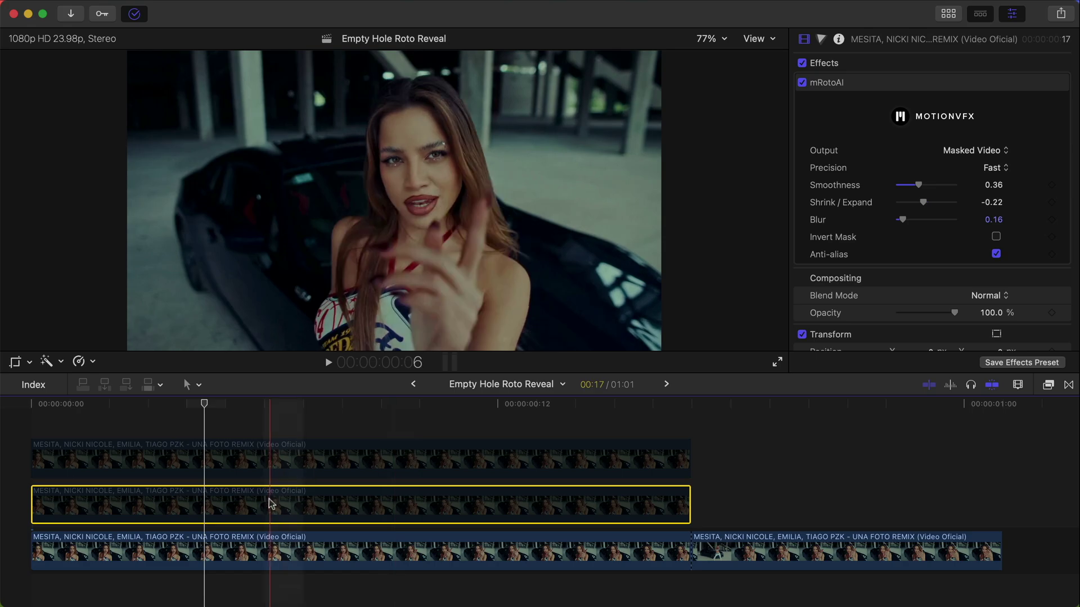
pyautogui.click(996, 236)
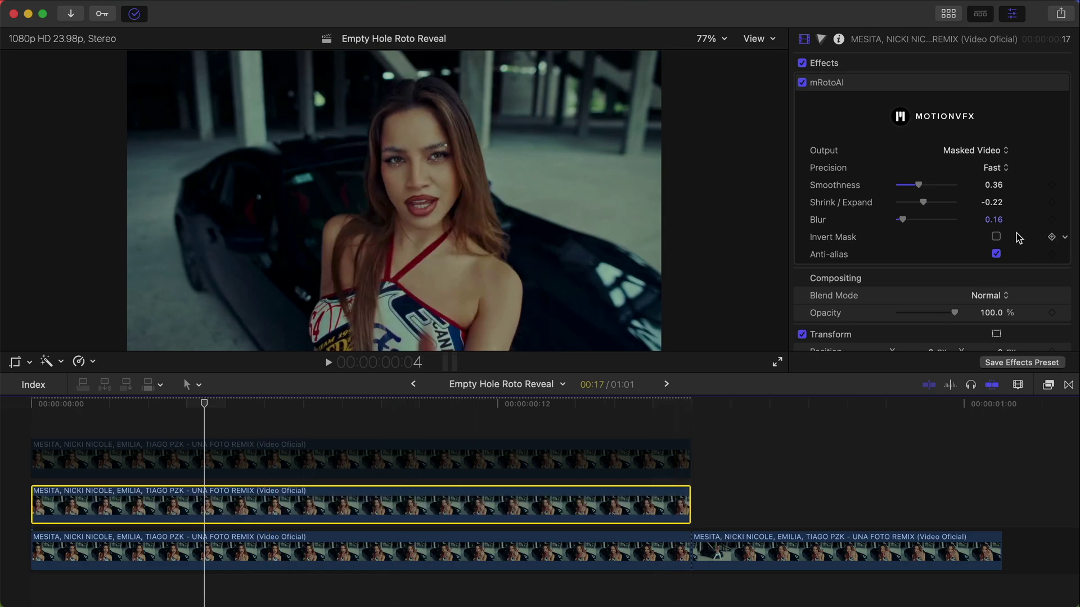
# - Disable the first part of the base clip and set the inverted mask's Shrink / Expand to -0.79
pyautogui.click(367, 550)
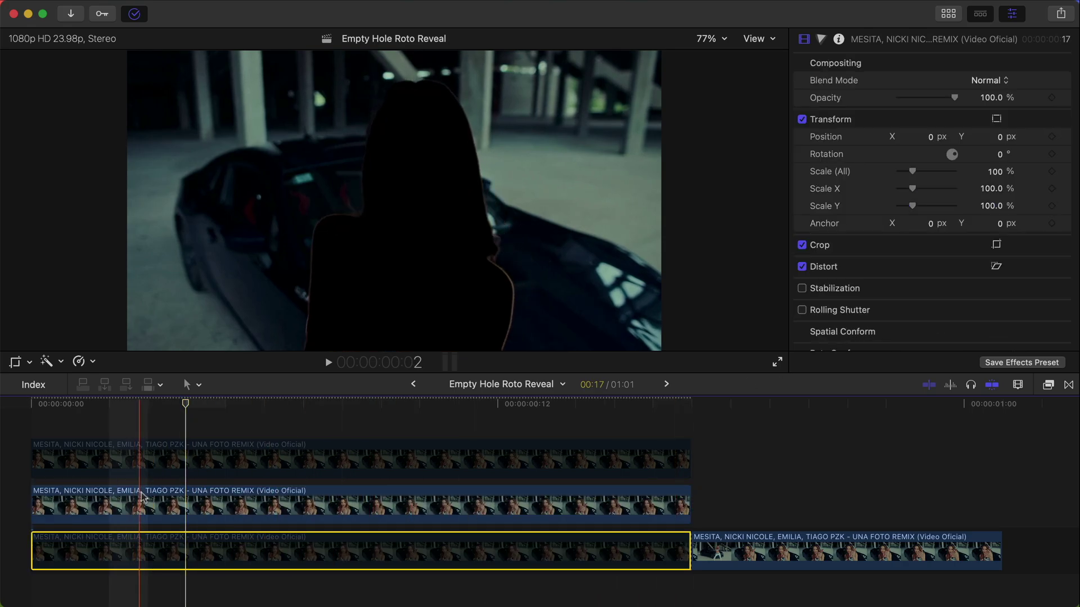
pyautogui.click(142, 495)
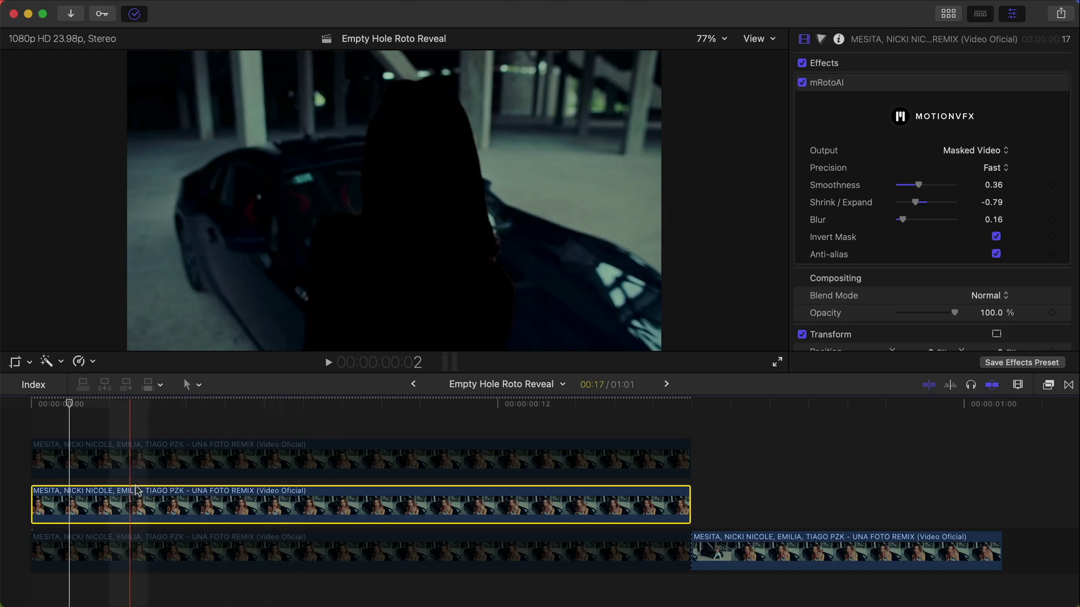
# - Enable the top masked clip, trim its start so it lasts 9 frames and play the result
pyautogui.click(329, 458)
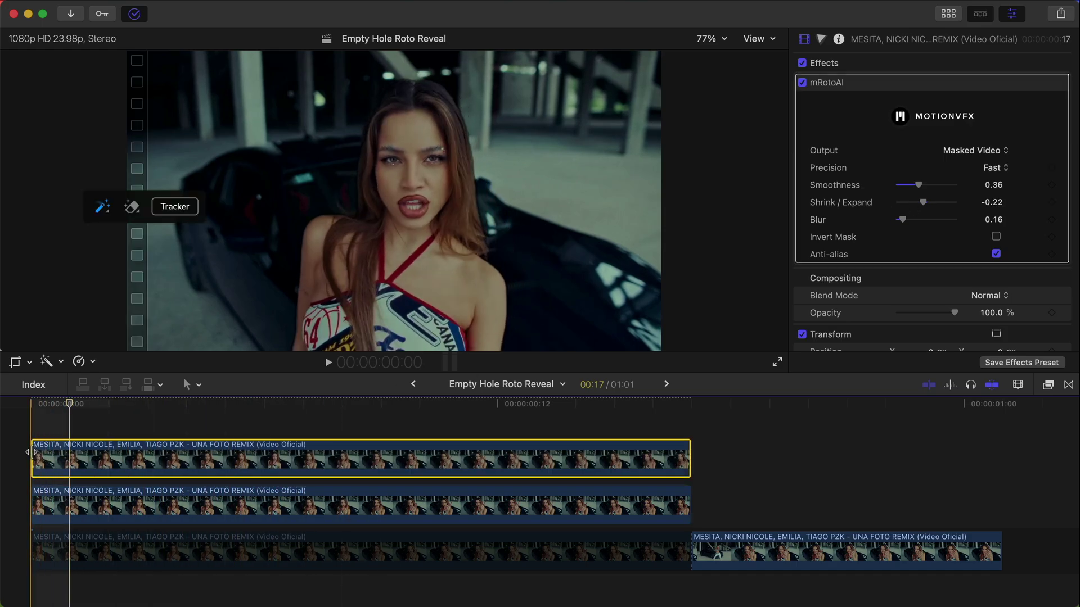
pyautogui.moveTo(33, 452); pyautogui.dragTo(344, 453)
pyautogui.press('space')
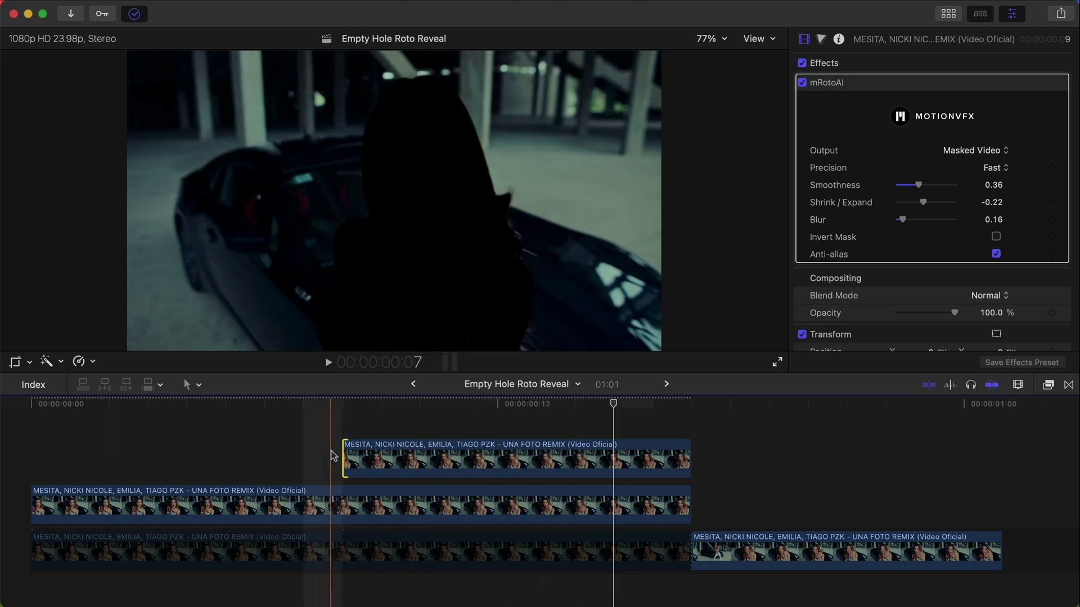
pyautogui.moveTo(345, 451); pyautogui.dragTo(345, 451)
pyautogui.click(350, 456)
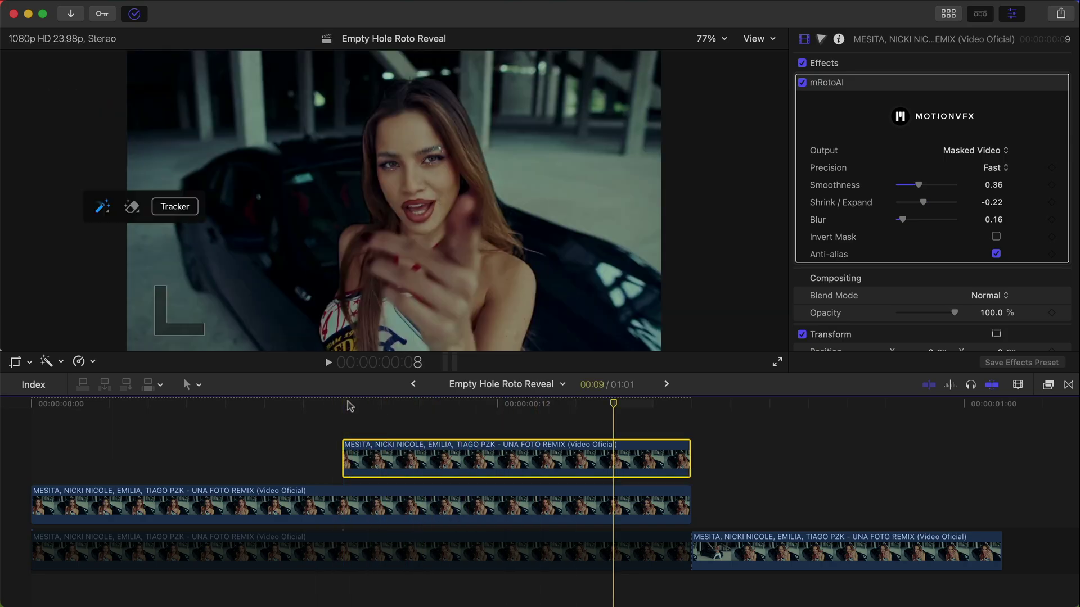
# - Keyframe the top clip's transform at frame 8, moving it outside the frame to X 1472.1, Y 504.0 px and rotating it 22.6°
pyautogui.click(30, 362)
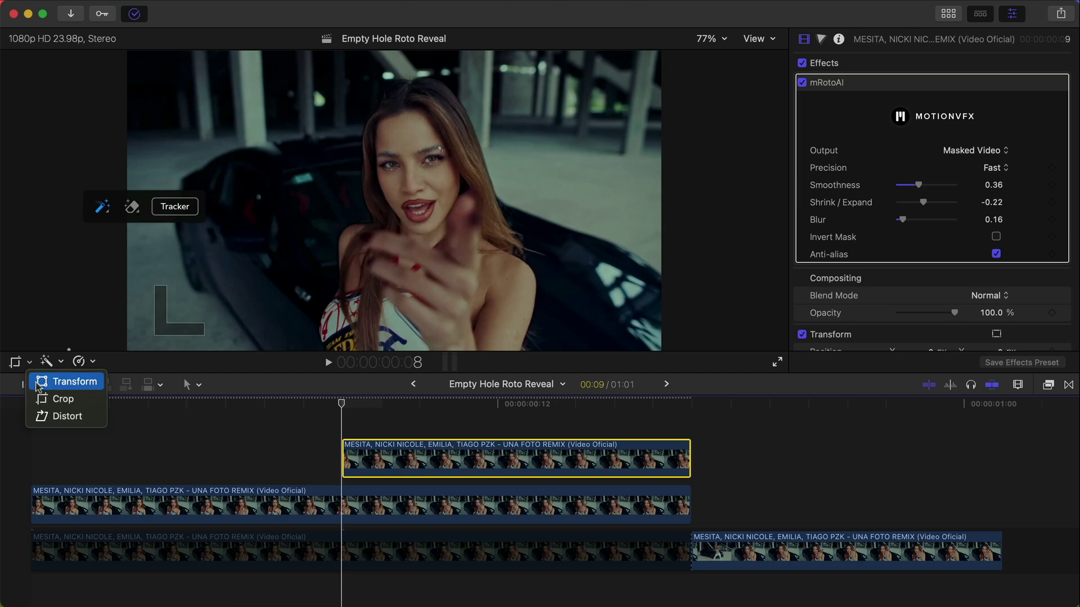
pyautogui.click(62, 378)
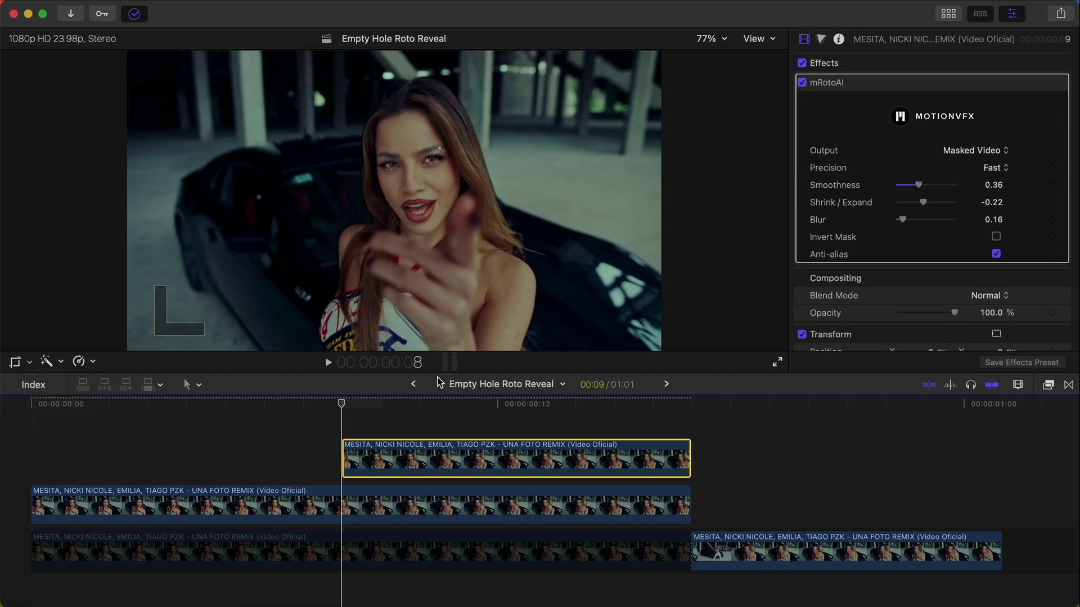
pyautogui.click(708, 40)
pyautogui.click(724, 99)
pyautogui.moveTo(409, 221); pyautogui.dragTo(558, 150)
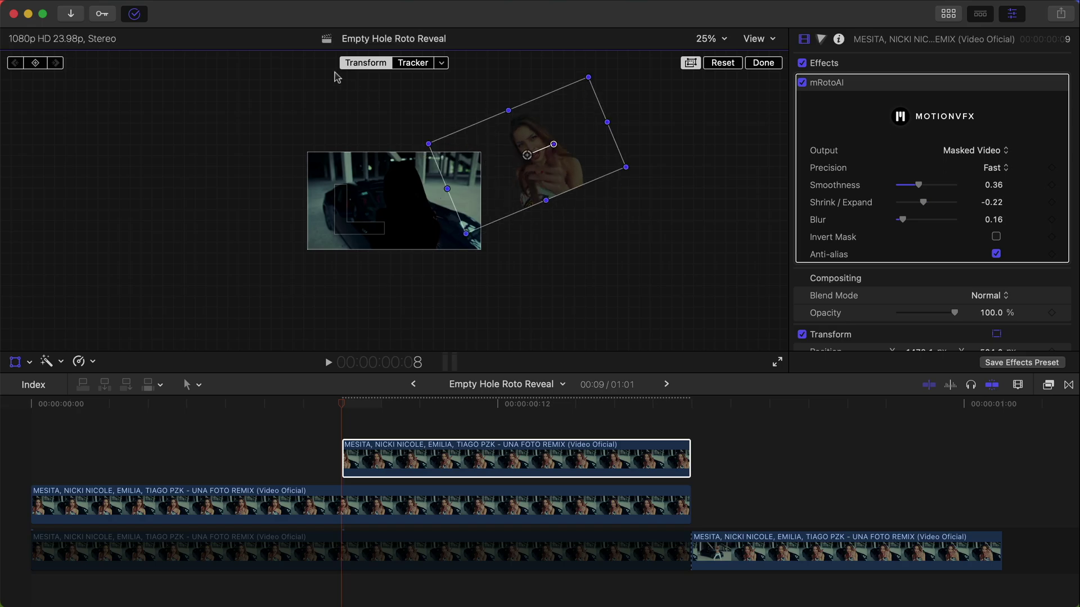
# - At frame 16, set the top clip's position to X 0, Y 0 px and its rotation to 0°, and finish the transform
pyautogui.moveTo(349, 409); pyautogui.dragTo(636, 408)
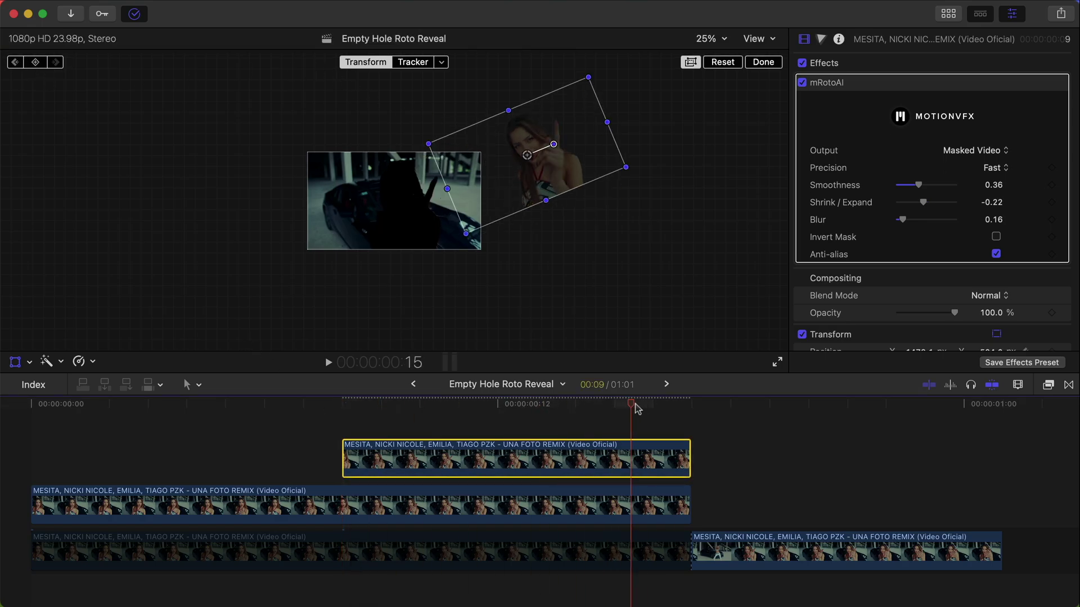
pyautogui.moveTo(531, 401); pyautogui.dragTo(689, 401)
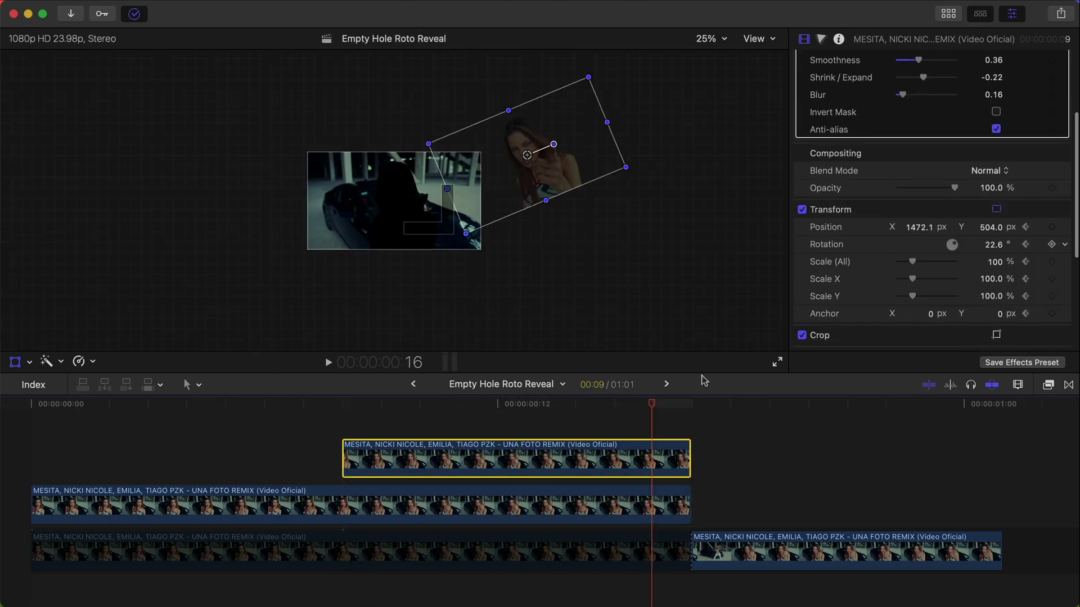
pyautogui.scroll(-5, 989, 186)
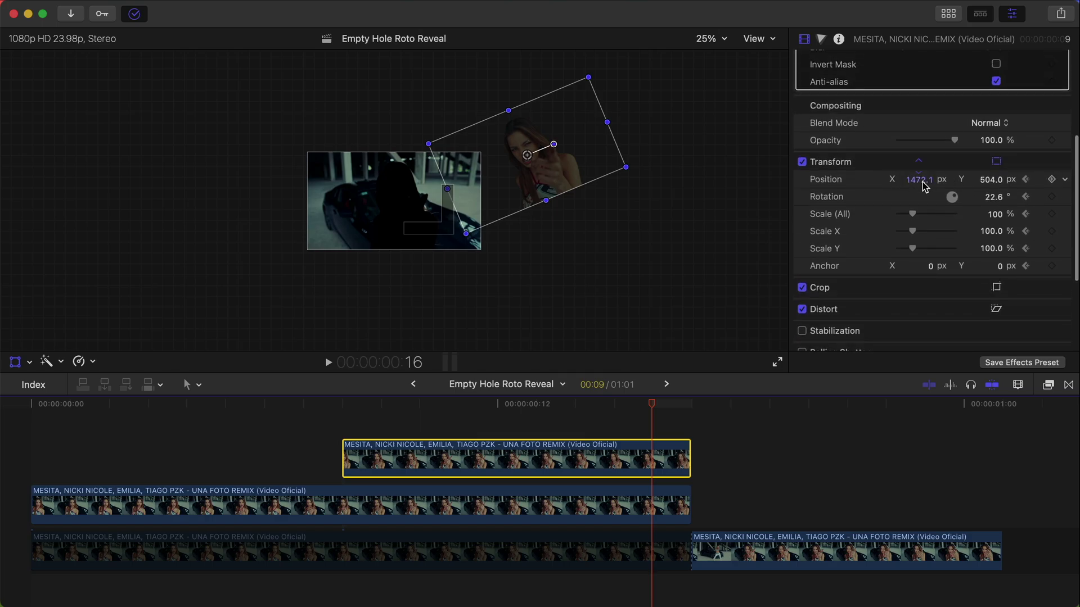
pyautogui.press('Return')
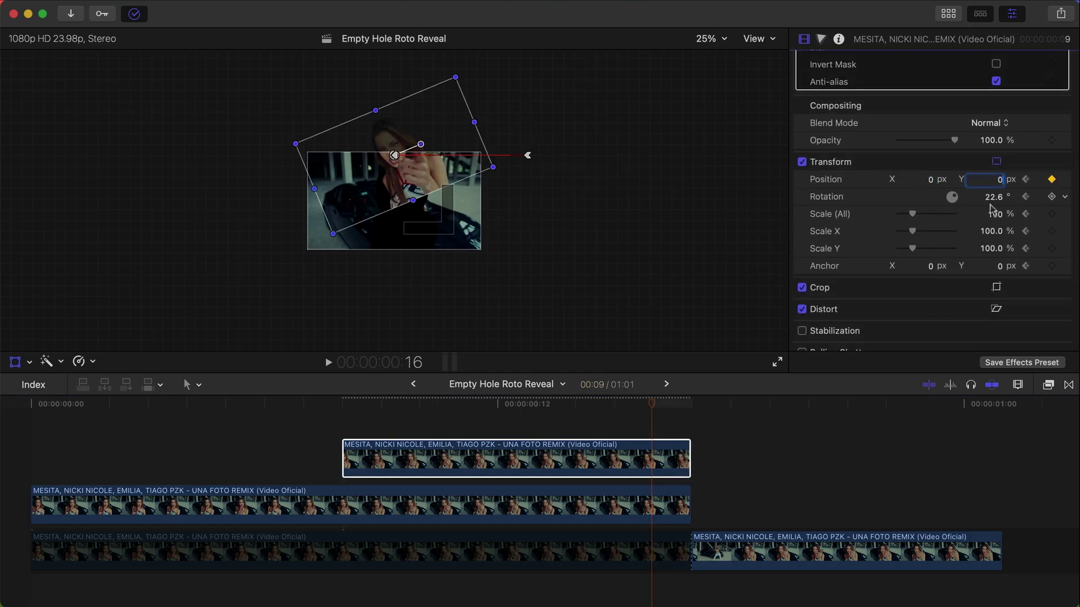
pyautogui.press('Return')
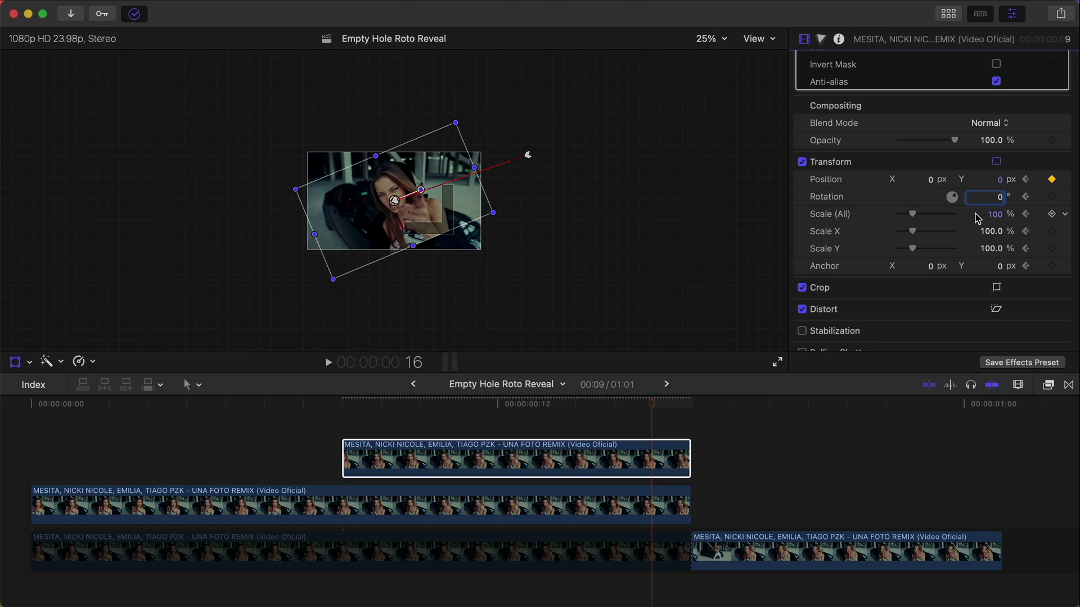
pyautogui.write('0')
pyautogui.press('Return')
pyautogui.click(763, 63)
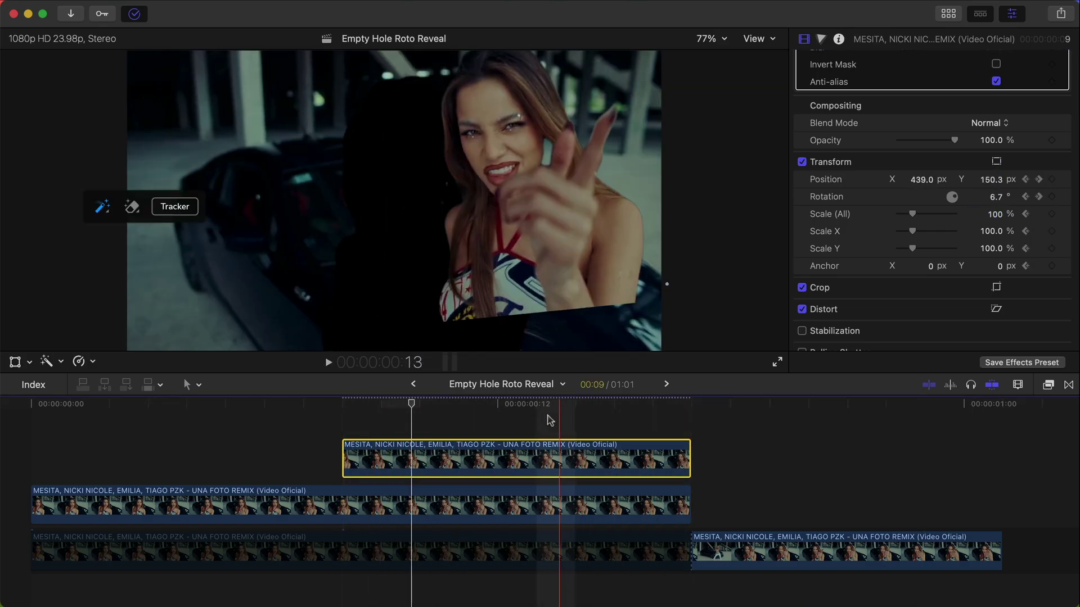
# - Turn the animated top clip into a compound clip named girl
pyautogui.rightClick(540, 458)
pyautogui.click(590, 277)
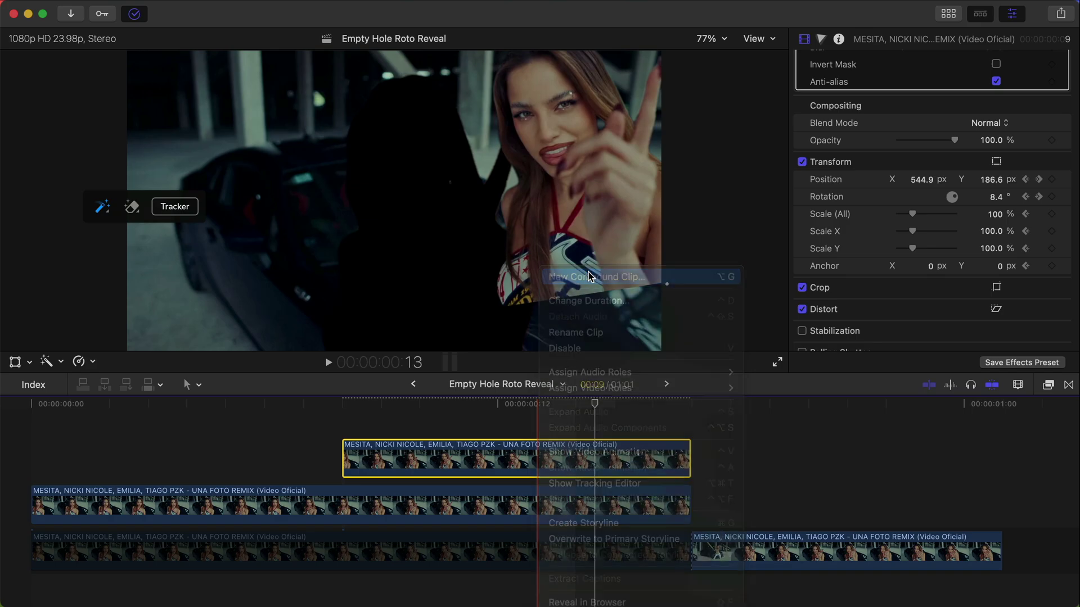
pyautogui.write('girl')
pyautogui.press('Return')
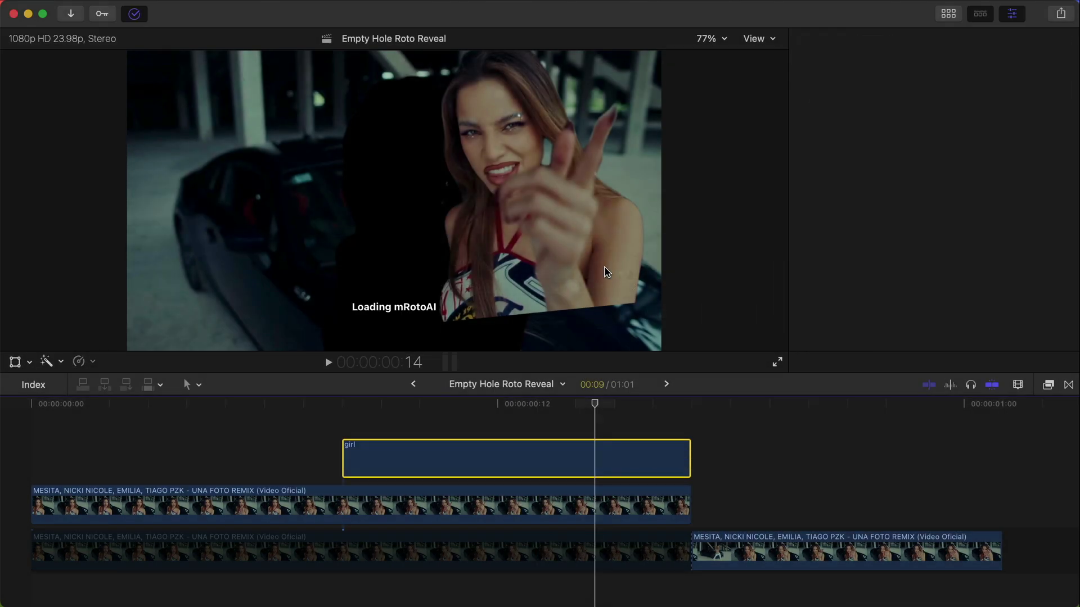
# - Apply the Directional blur to the girl clip with a 10.3° angle and keyframe its Amount at 102.9 on frame 14
pyautogui.click(1048, 384)
pyautogui.scroll(5, 826, 478)
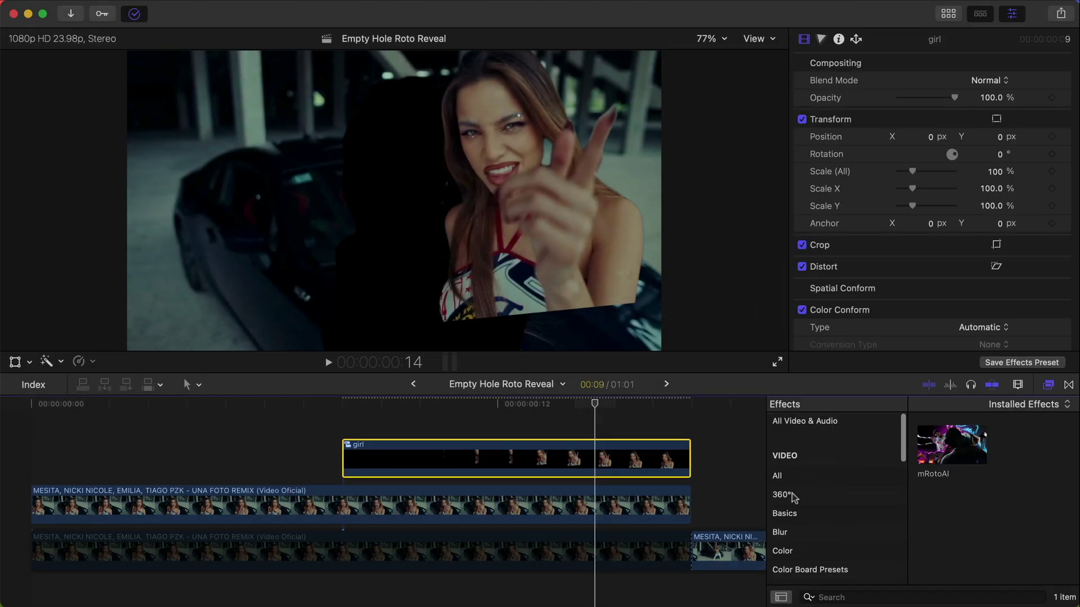
pyautogui.moveTo(935, 453); pyautogui.dragTo(570, 461)
pyautogui.hscroll(3, 548, 439)
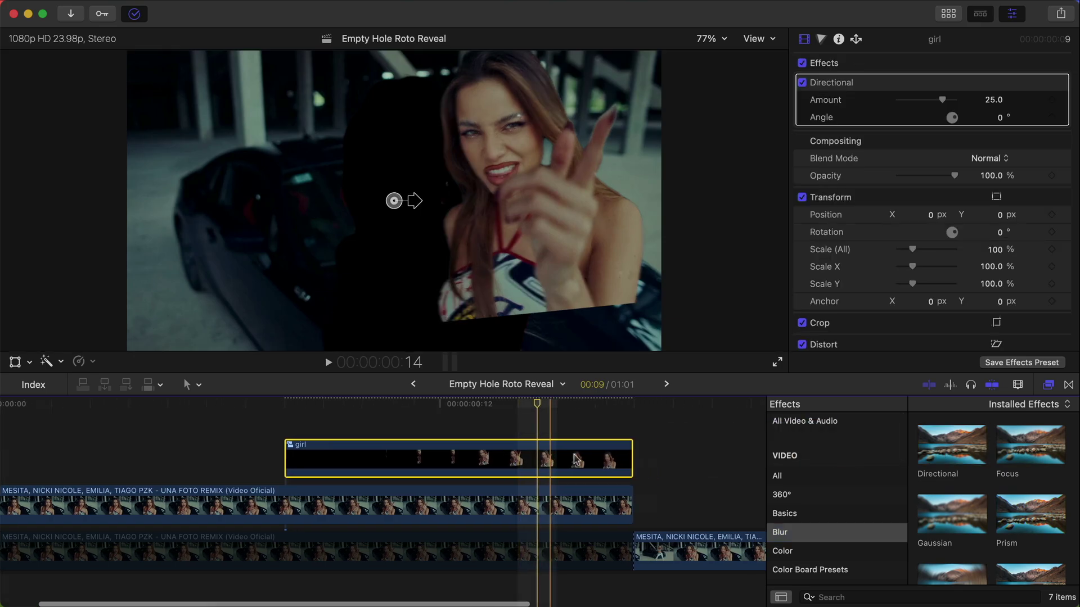
pyautogui.moveTo(416, 203); pyautogui.dragTo(422, 195)
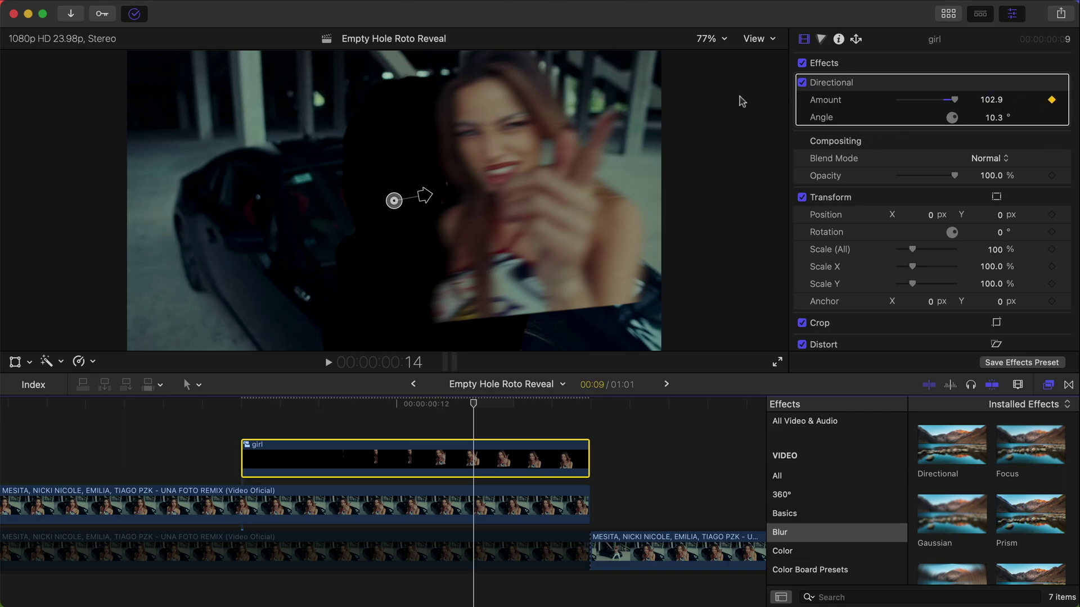
# - Keyframe the girl clip's Directional blur Amount at 0 on frame 16
pyautogui.press('Right')
pyautogui.press('Right')
pyautogui.press('Left')
pyautogui.press('Right')
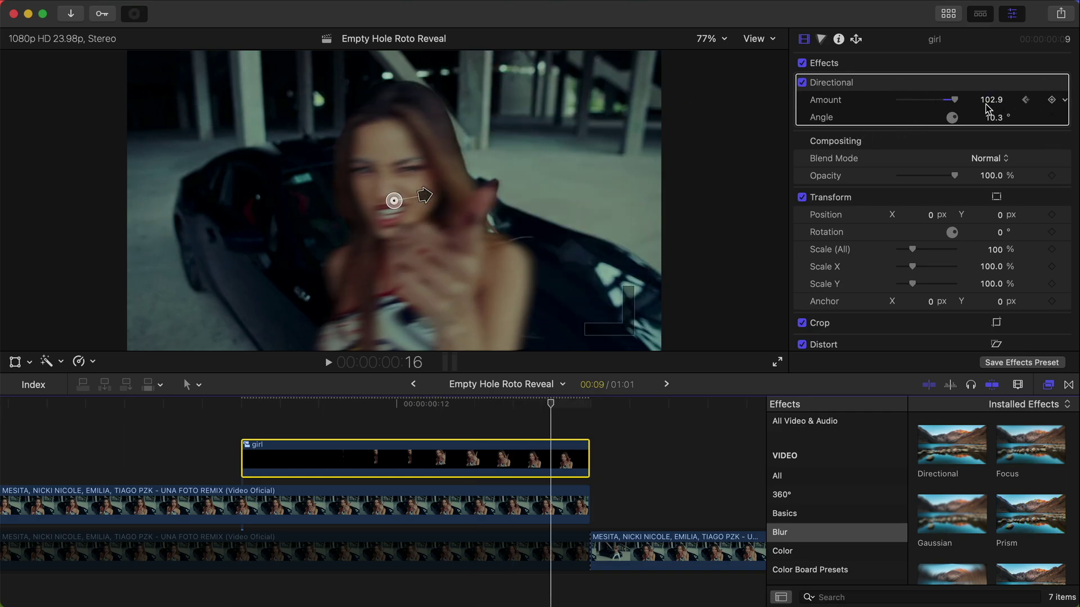
pyautogui.write('0')
pyautogui.press('Return')
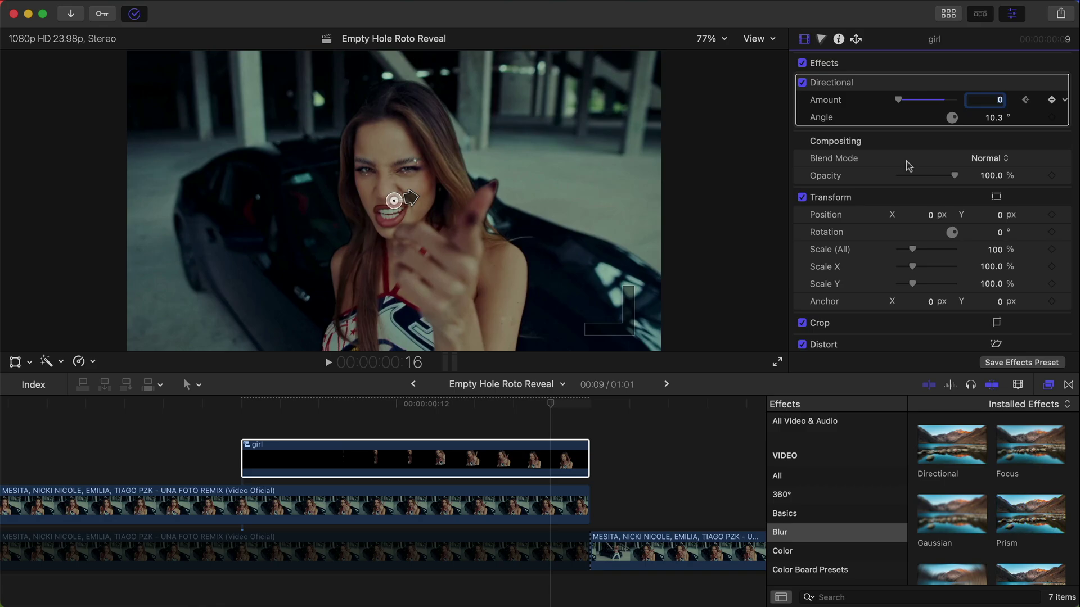
# - Play the whole Empty Hole Roto Reveal sequence to review the blurred slide-in of the girl clip
pyautogui.press('space')
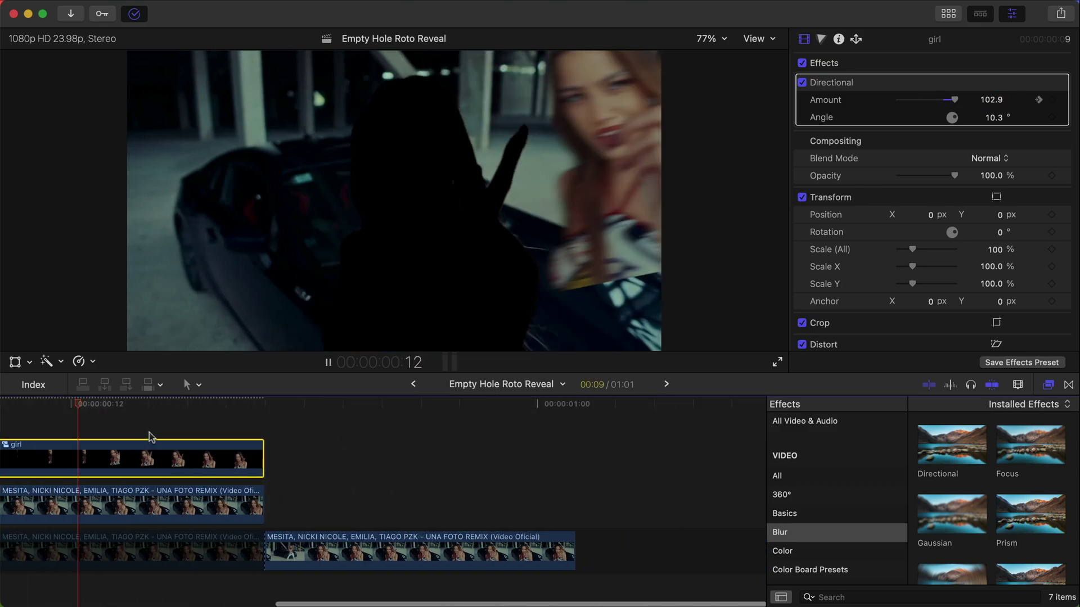
pyautogui.hscroll(-5, 163, 432)
pyautogui.hotkey('shift', 'z')
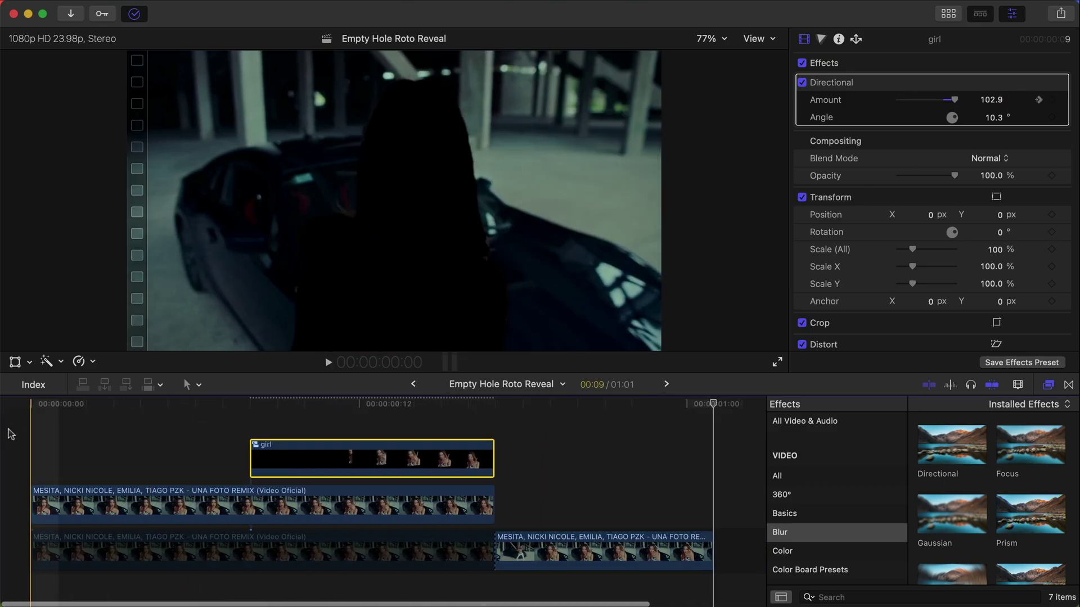
pyautogui.press('space')
pyautogui.press('space')
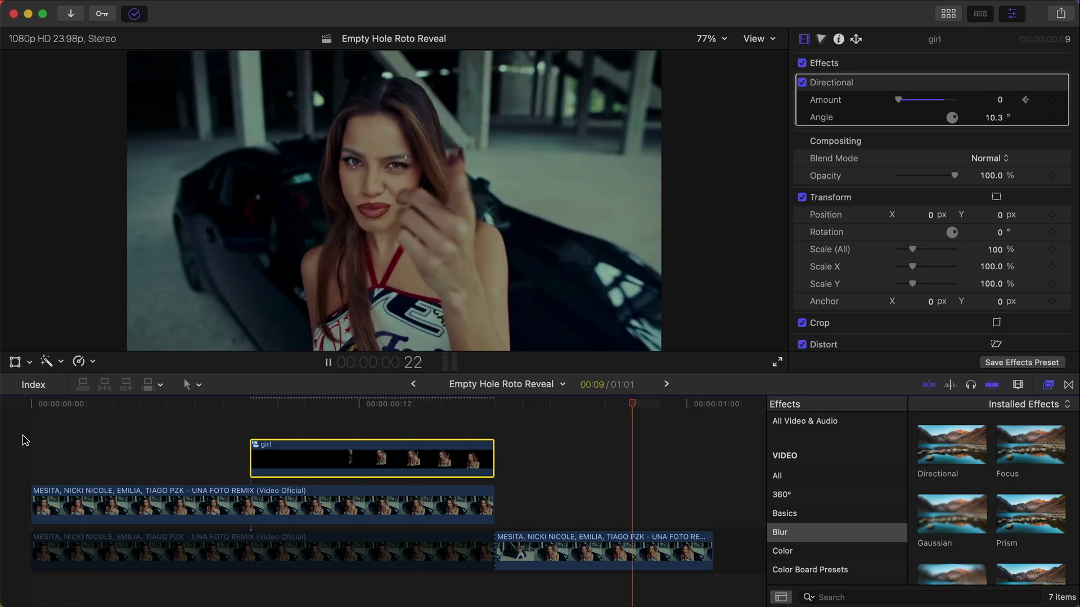
pyautogui.press('space')
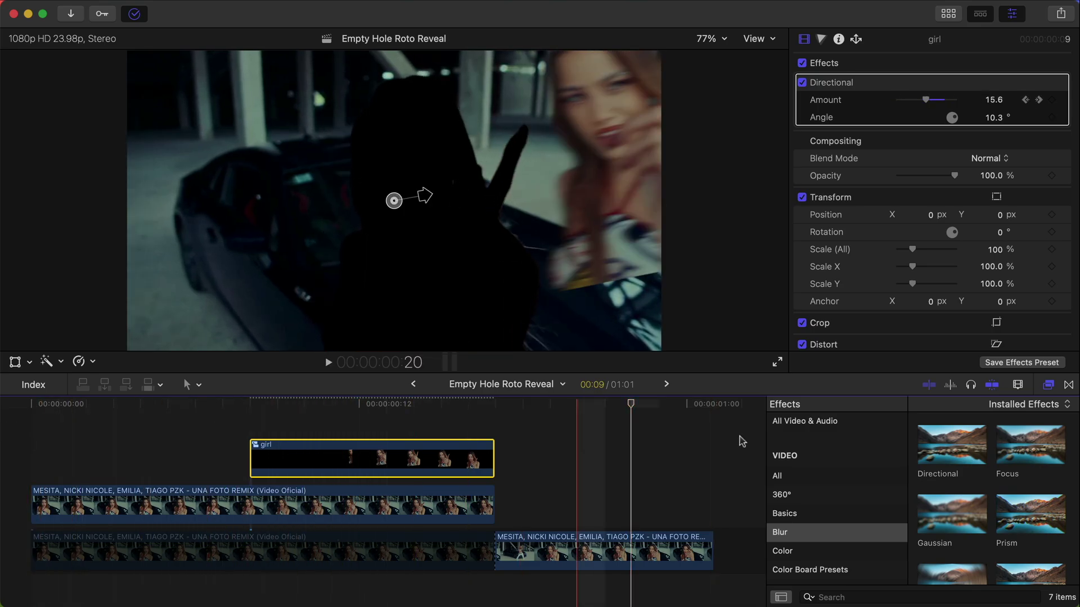
pyautogui.click(1048, 384)
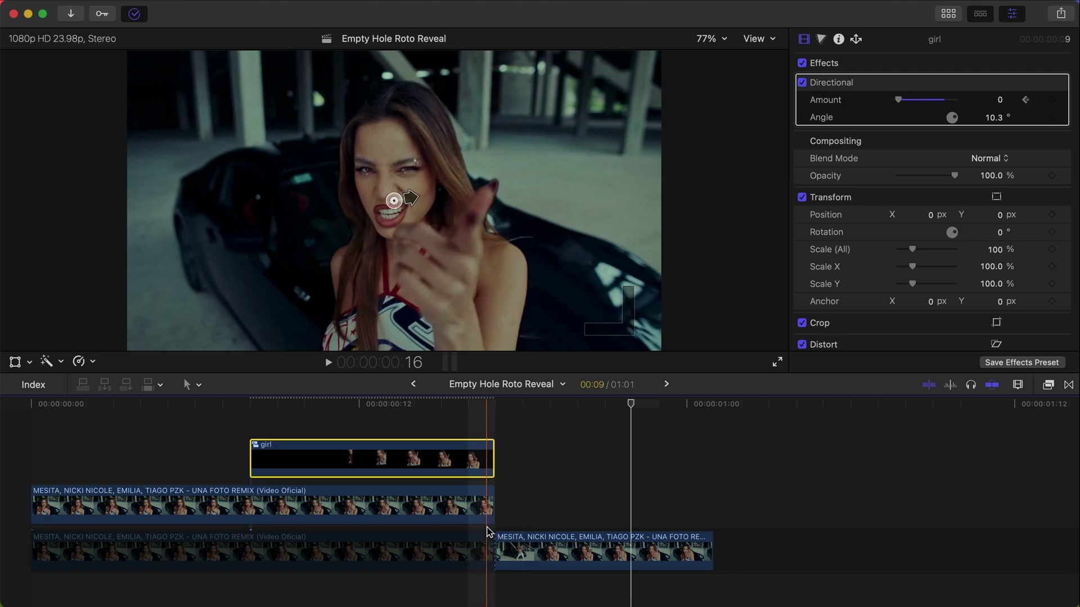
pyautogui.click(206, 401)
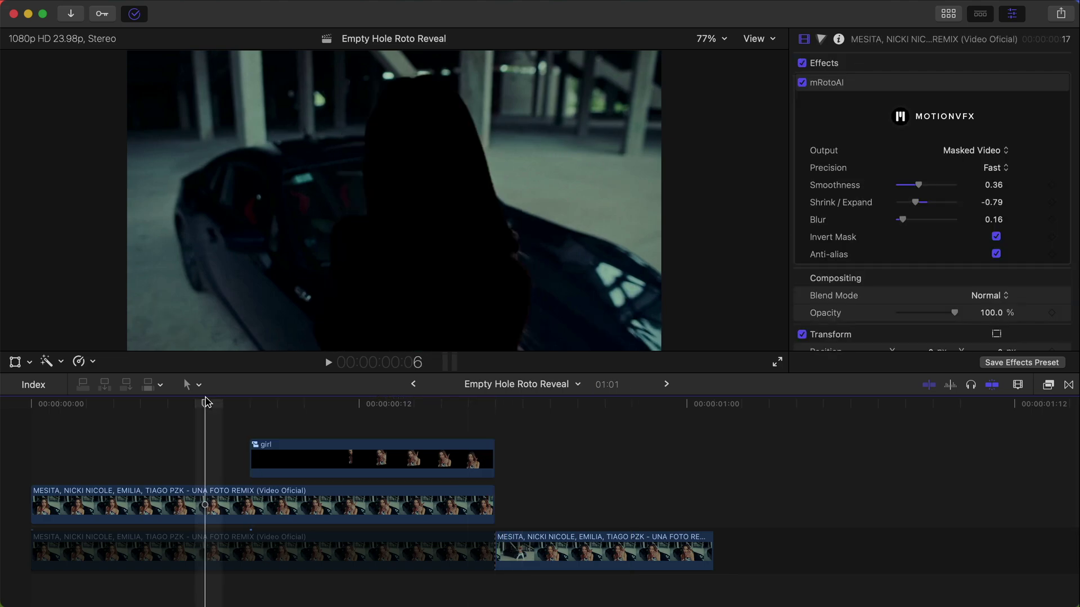
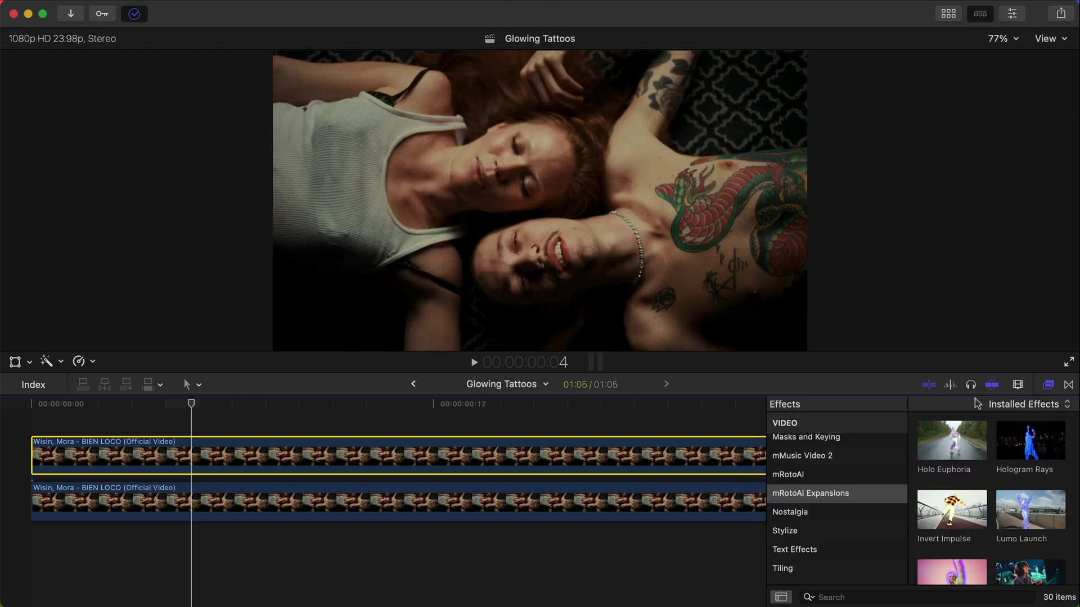
# - Apply mRotoAI to the top clip in Glowing Tattoos and mask the man's dragon tattoo up to the frame edge
pyautogui.click(810, 479)
pyautogui.moveTo(947, 454); pyautogui.dragTo(556, 457)
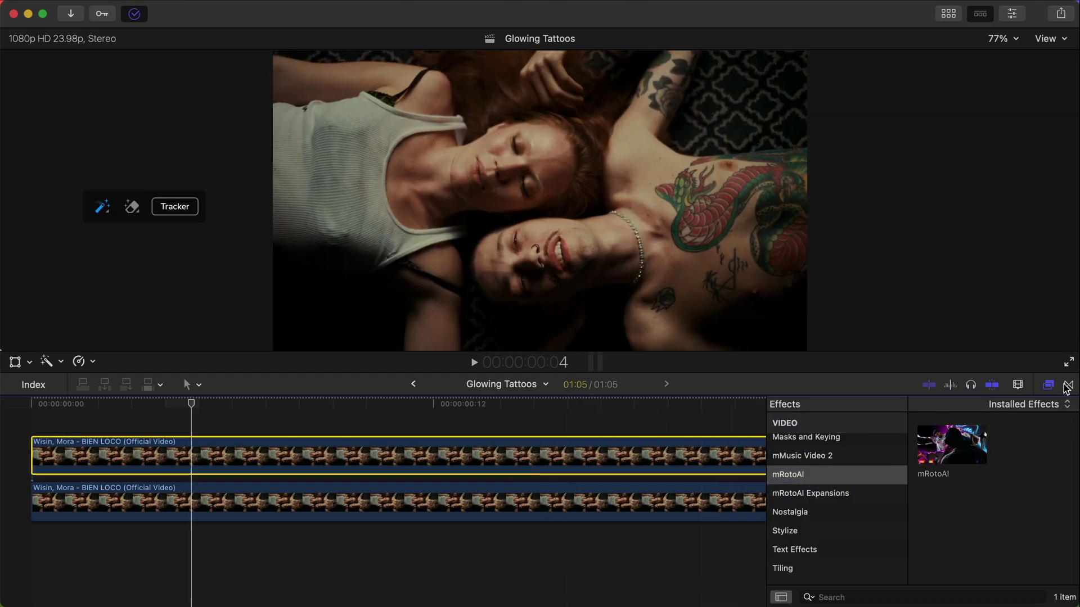
pyautogui.press('super+5')
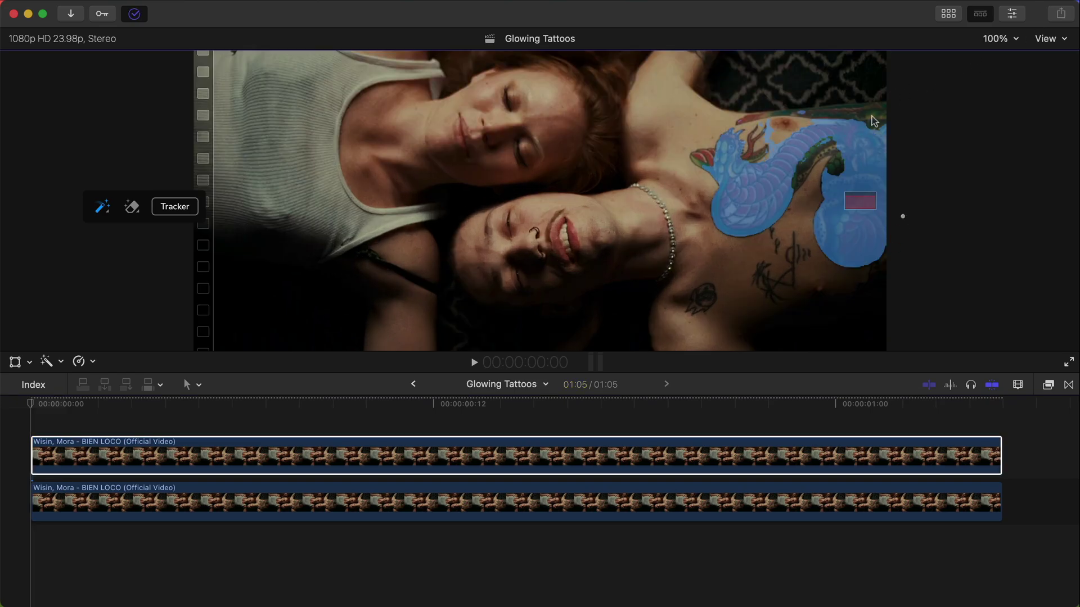
pyautogui.moveTo(880, 119); pyautogui.dragTo(809, 116)
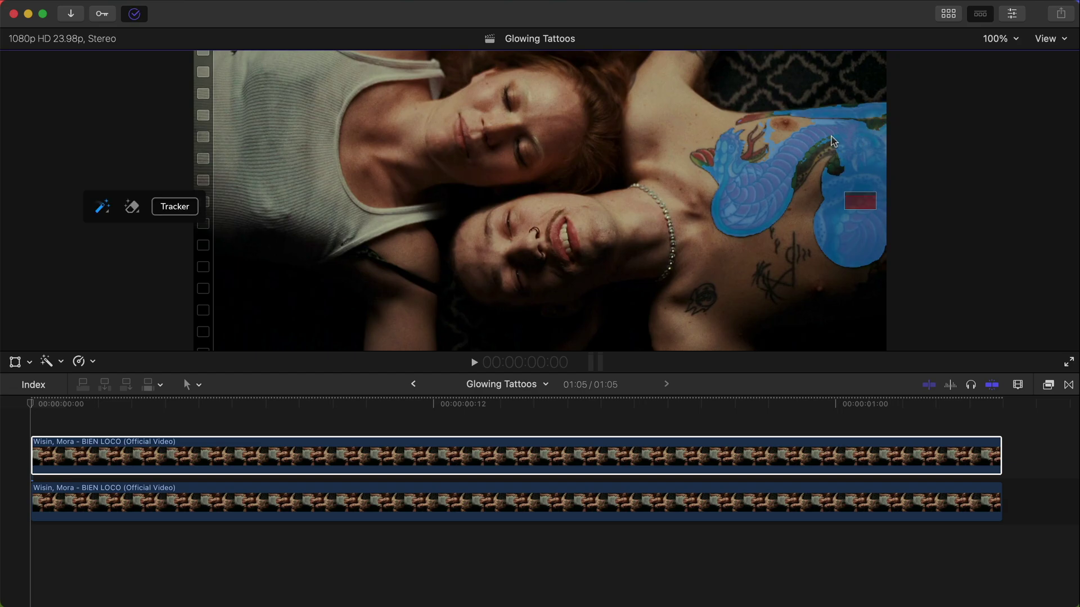
pyautogui.moveTo(871, 135); pyautogui.dragTo(857, 106)
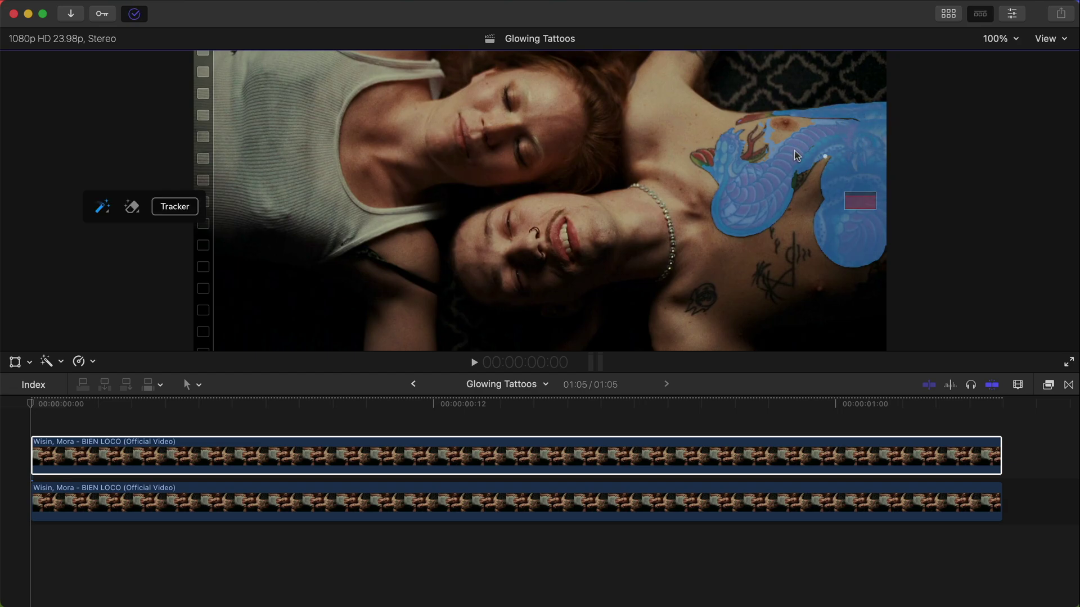
# - Track the tattoo mask forward through the clip, set the mRotoAI output to Masked Video and check the mask without the base clip
pyautogui.click(175, 207)
pyautogui.click(140, 238)
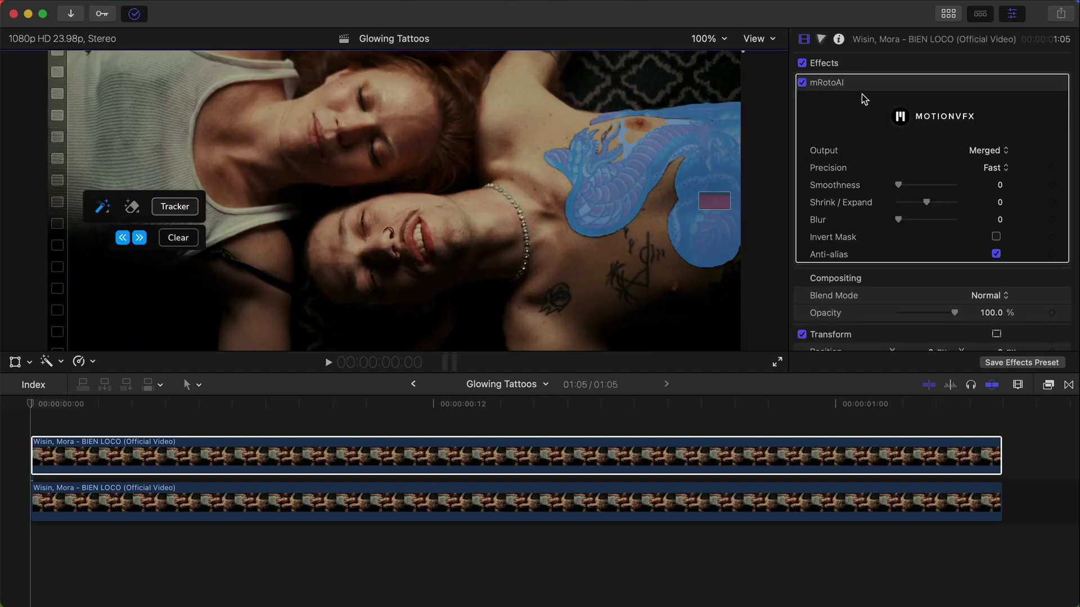
pyautogui.click(988, 150)
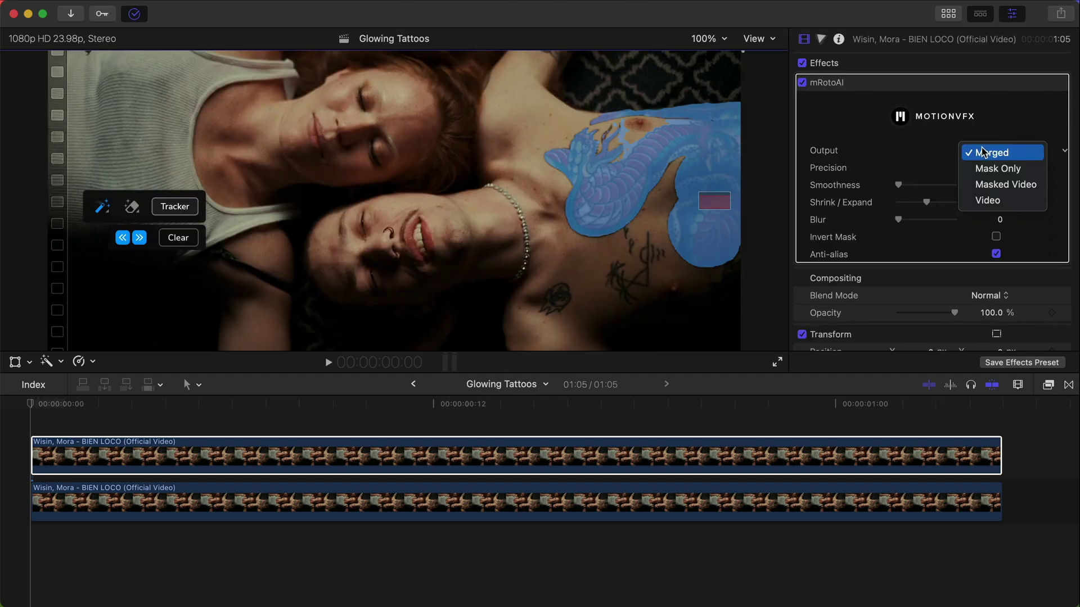
pyautogui.click(993, 183)
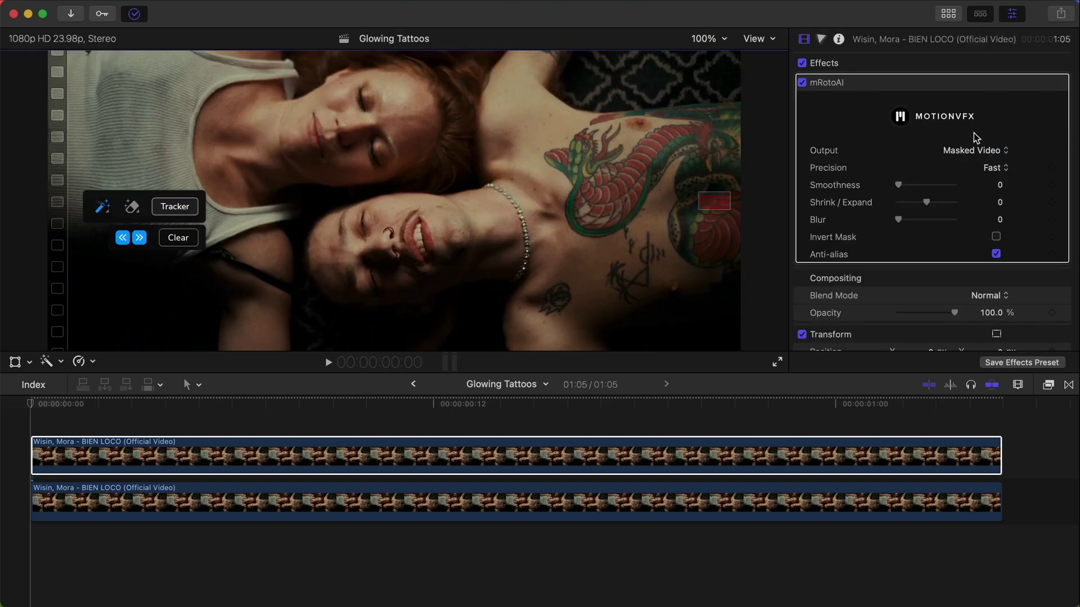
pyautogui.click(79, 495)
pyautogui.press('v')
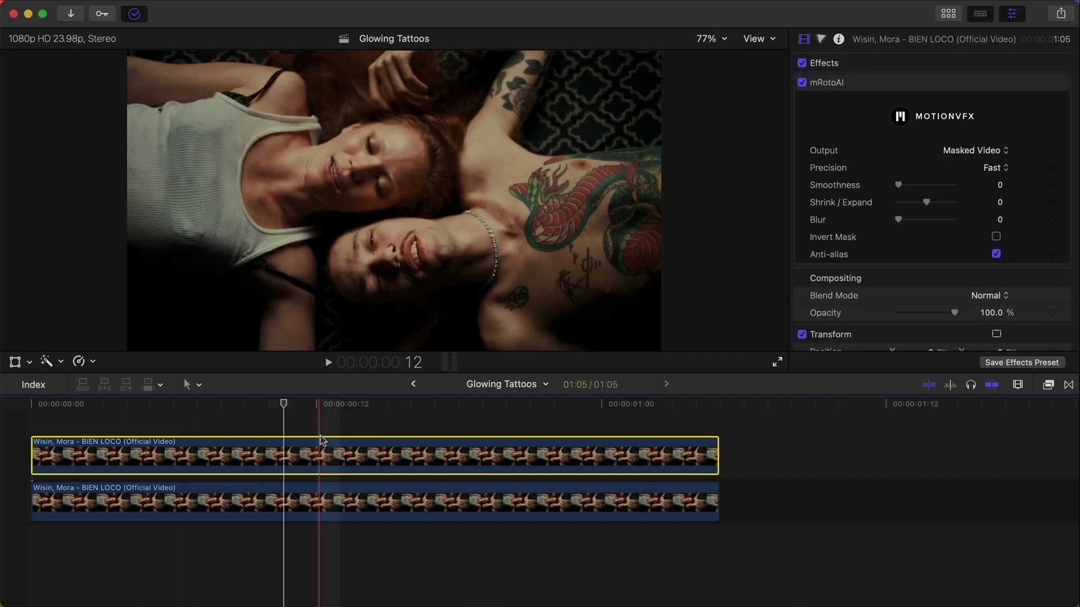
# - Duplicate the masked tattoo clip onto the layer above and add a Color Board correction to the middle clip
pyautogui.moveTo(325, 439); pyautogui.dragTo(322, 416)
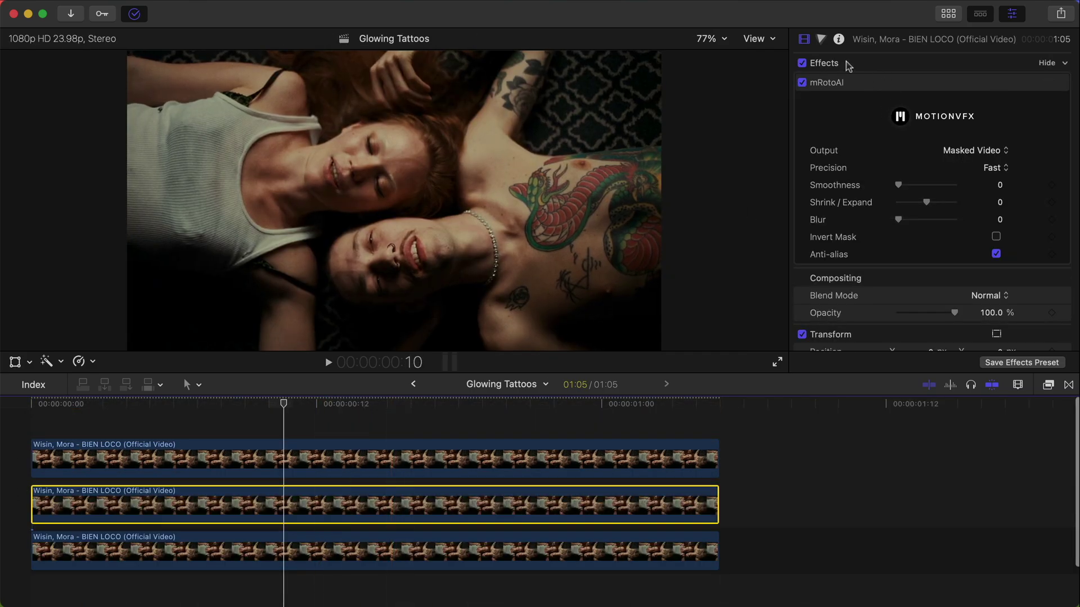
pyautogui.click(821, 39)
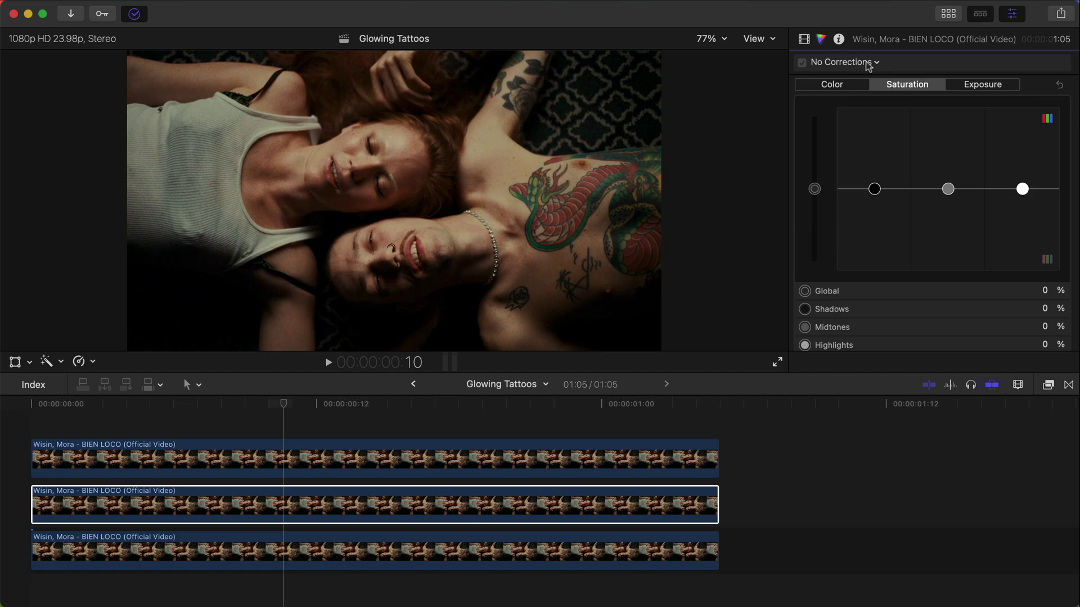
pyautogui.click(868, 63)
pyautogui.click(860, 92)
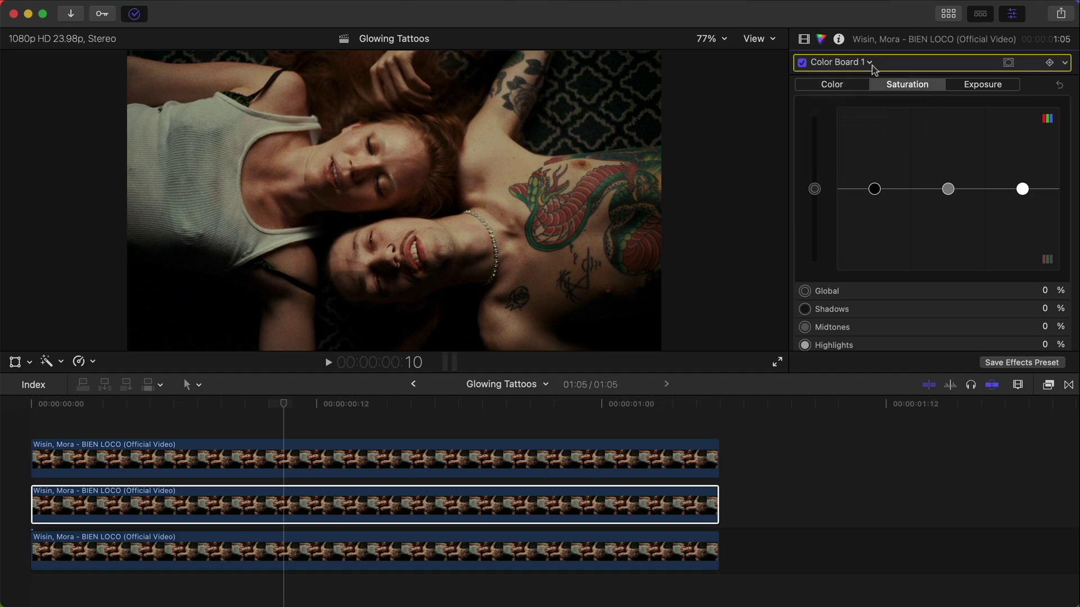
# - Raise the middle clip's highlights and global exposure to about their maximum on the Color Board
pyautogui.click(970, 89)
pyautogui.click(924, 88)
pyautogui.click(1000, 84)
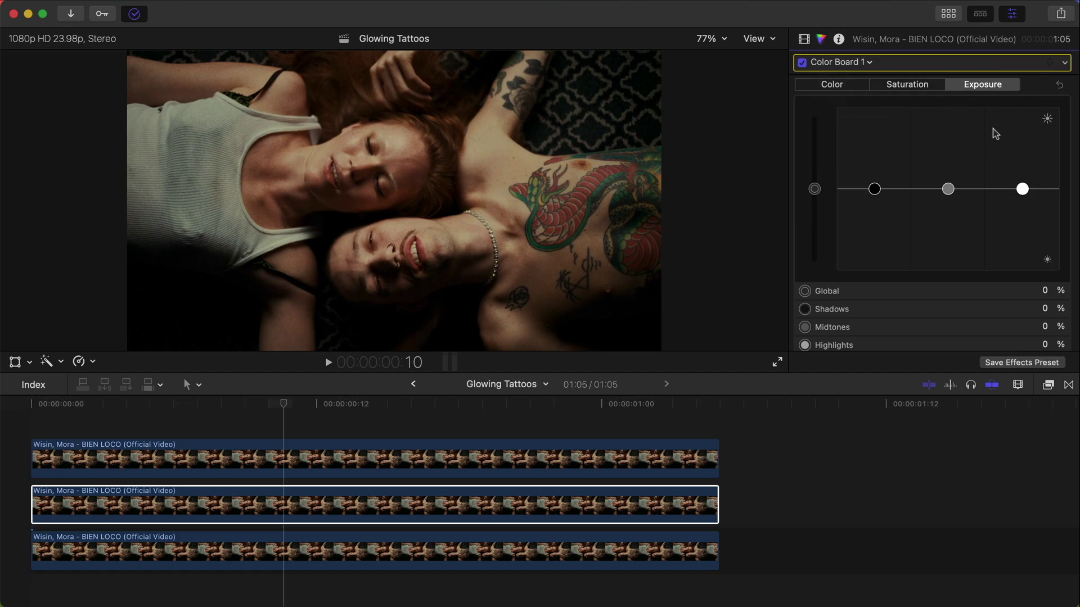
pyautogui.moveTo(1022, 189); pyautogui.dragTo(1022, 111)
pyautogui.moveTo(815, 189); pyautogui.dragTo(815, 106)
pyautogui.click(832, 84)
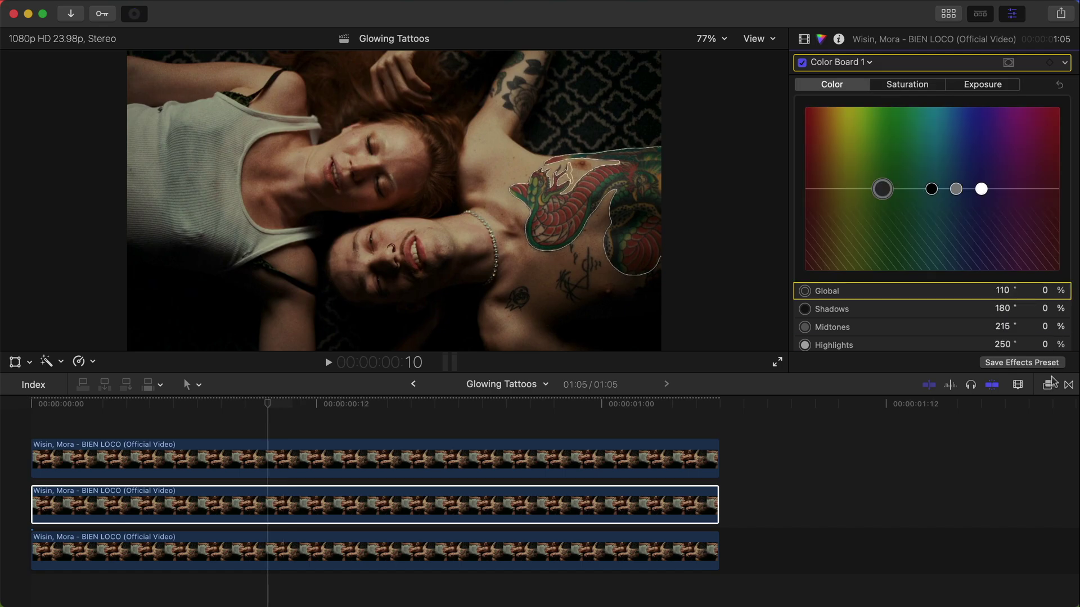
# - Apply the Gaussian blur to the middle clip and reduce its Amount to 20.56
pyautogui.click(1048, 385)
pyautogui.scroll(5, 810, 506)
pyautogui.click(798, 533)
pyautogui.scroll(2, 953, 489)
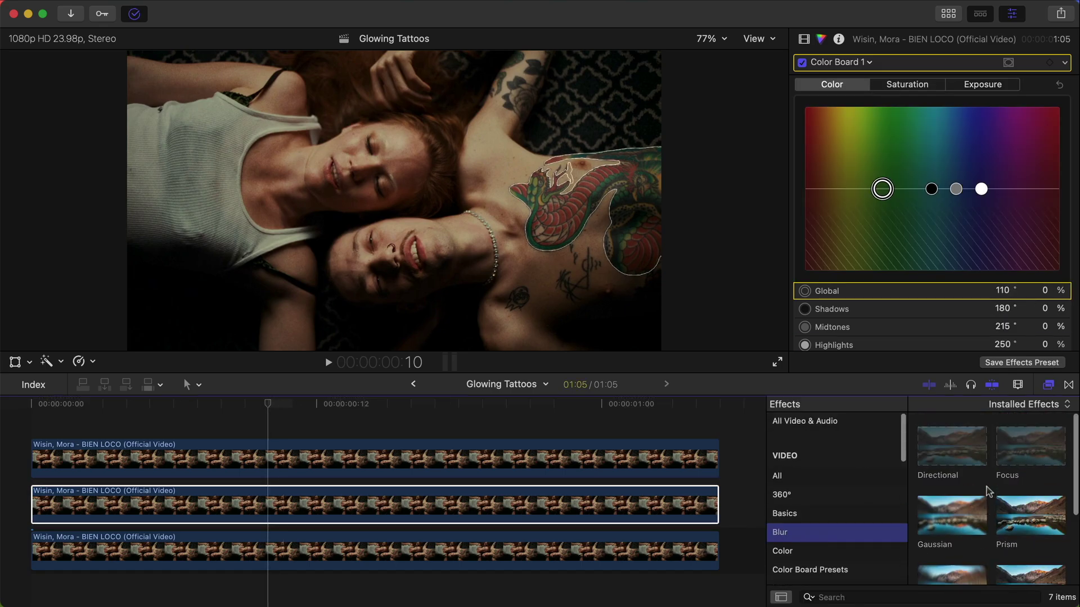
pyautogui.moveTo(950, 515); pyautogui.dragTo(650, 512)
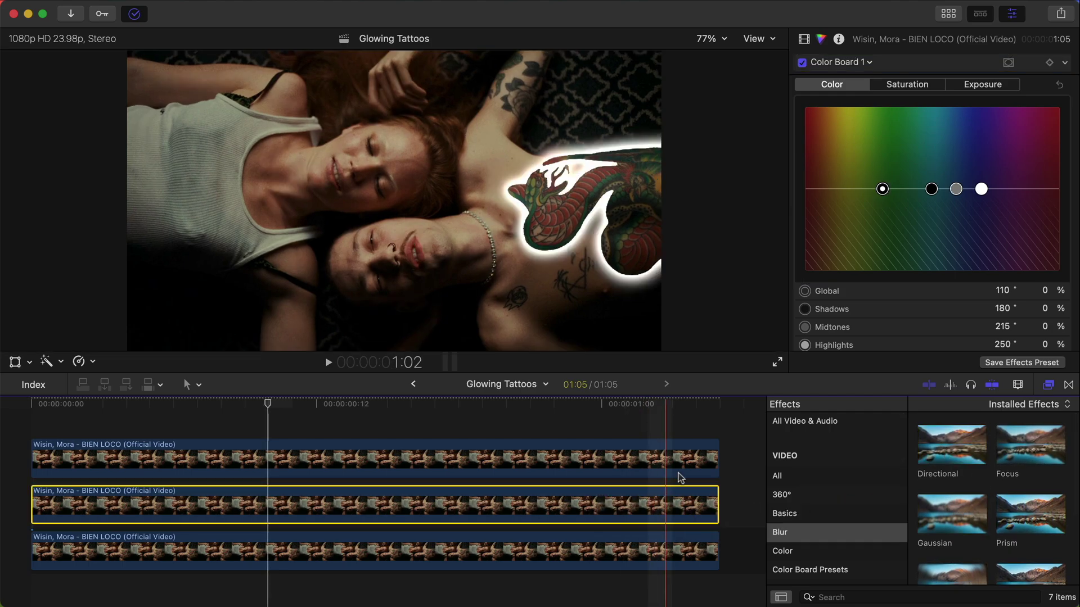
pyautogui.click(899, 89)
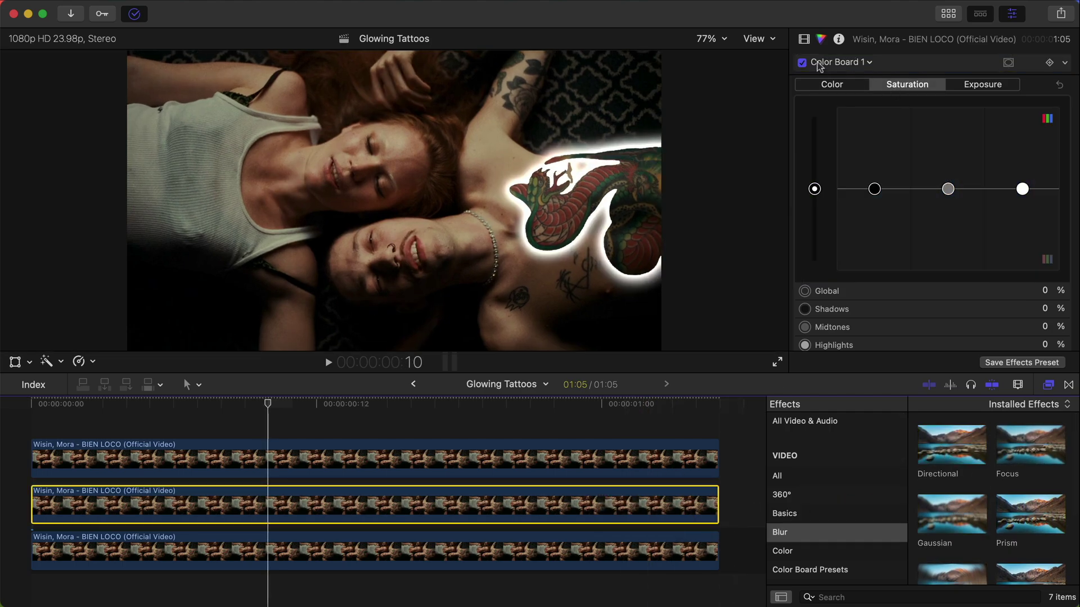
pyautogui.click(804, 38)
pyautogui.scroll(-5, 928, 257)
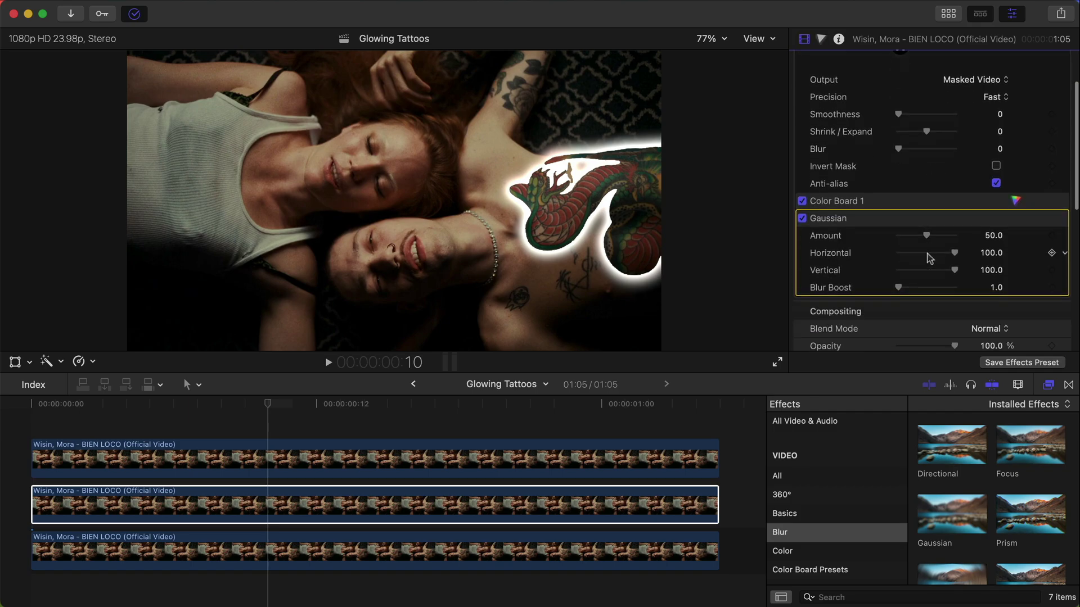
pyautogui.moveTo(927, 180)
pyautogui.mouseDown()
pyautogui.moveTo(900, 177)
pyautogui.moveTo(913, 180)
pyautogui.mouseUp()
# - Tint the middle clip's glow green with the Color Board's global color at 113° and 63%, nudging the global saturation up slightly
pyautogui.click(821, 38)
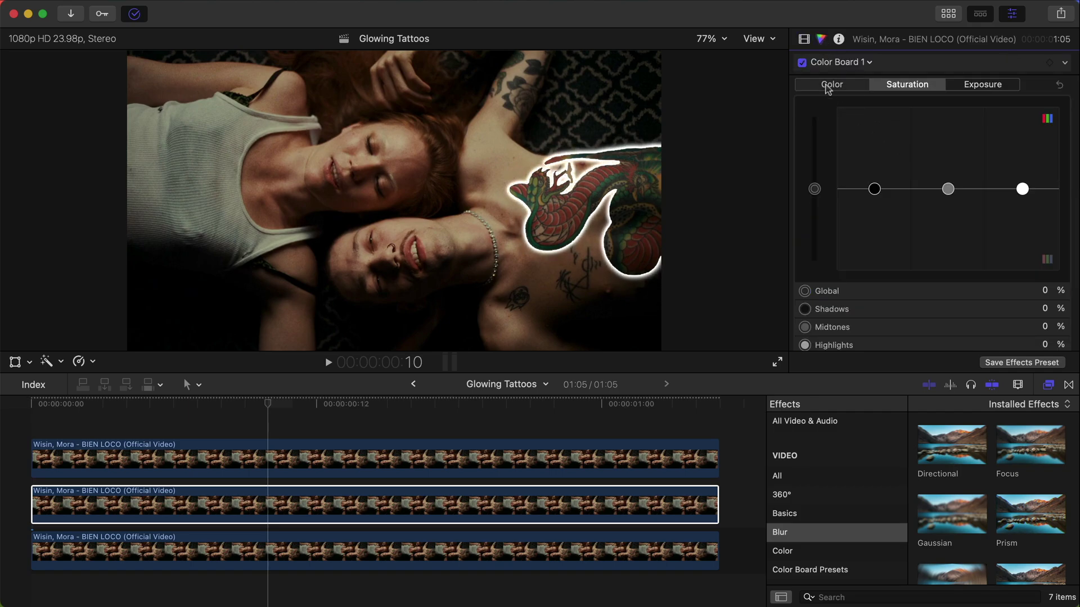
pyautogui.click(828, 89)
pyautogui.moveTo(981, 189); pyautogui.dragTo(985, 168)
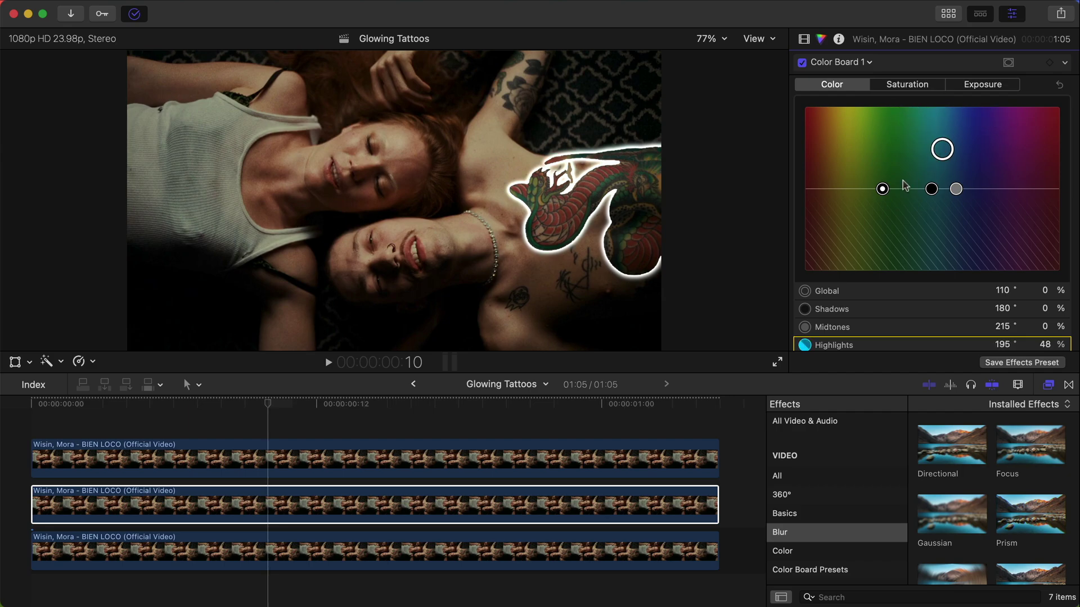
pyautogui.press('super+z')
pyautogui.moveTo(883, 189); pyautogui.dragTo(928, 113)
pyautogui.click(907, 85)
pyautogui.moveTo(816, 185); pyautogui.dragTo(816, 181)
pyautogui.press('ctrl+super+c')
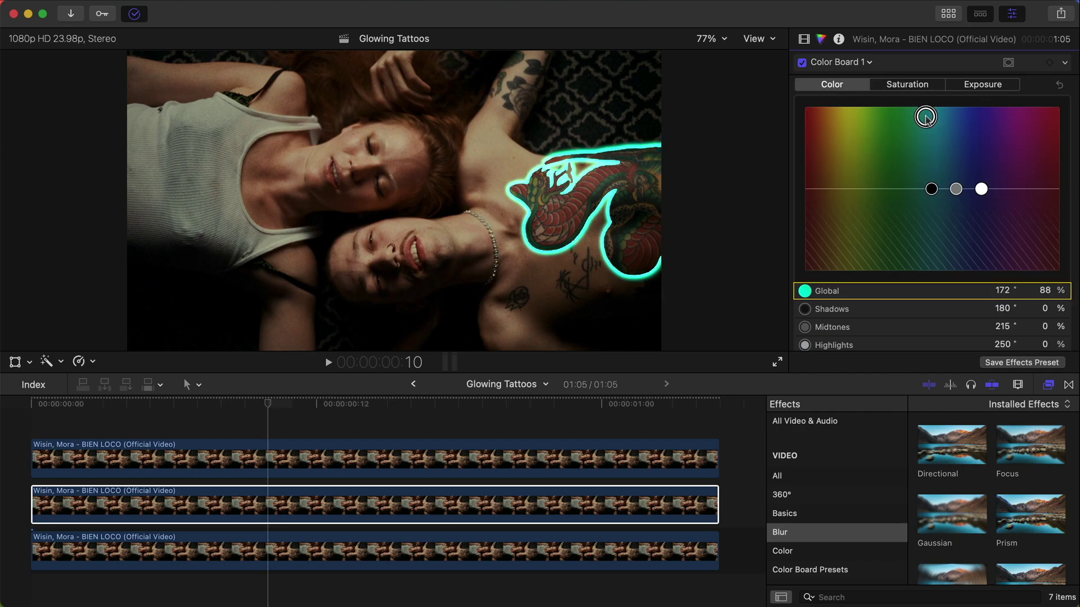
pyautogui.moveTo(923, 113); pyautogui.dragTo(882, 142)
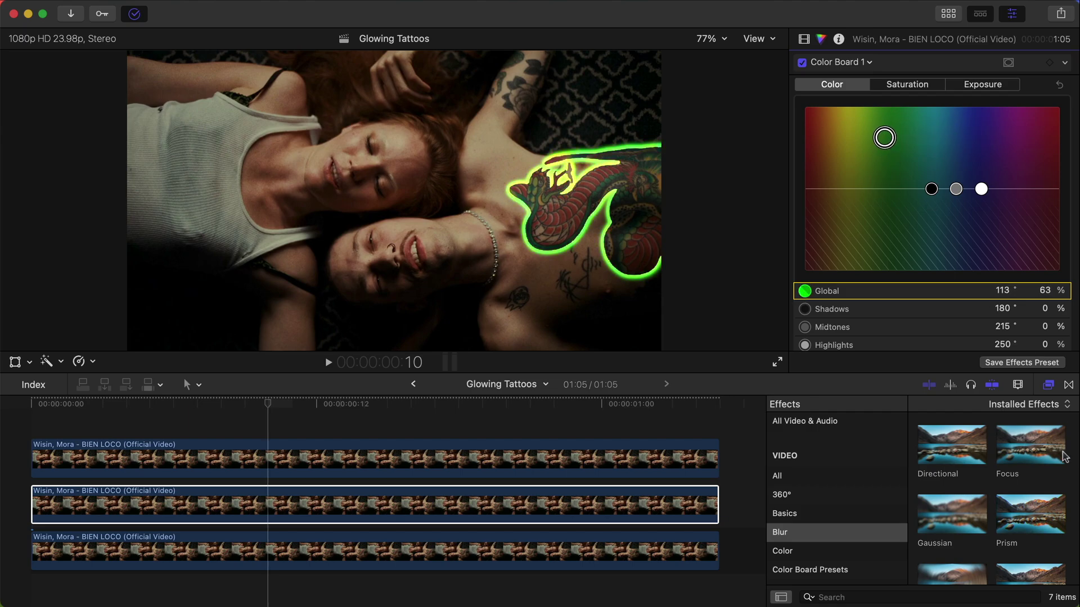
# - Apply the Underwater distortion to the middle clip with Size 0.97 and Speed 20.15
pyautogui.scroll(-1, 902, 311)
pyautogui.scroll(-10, 814, 506)
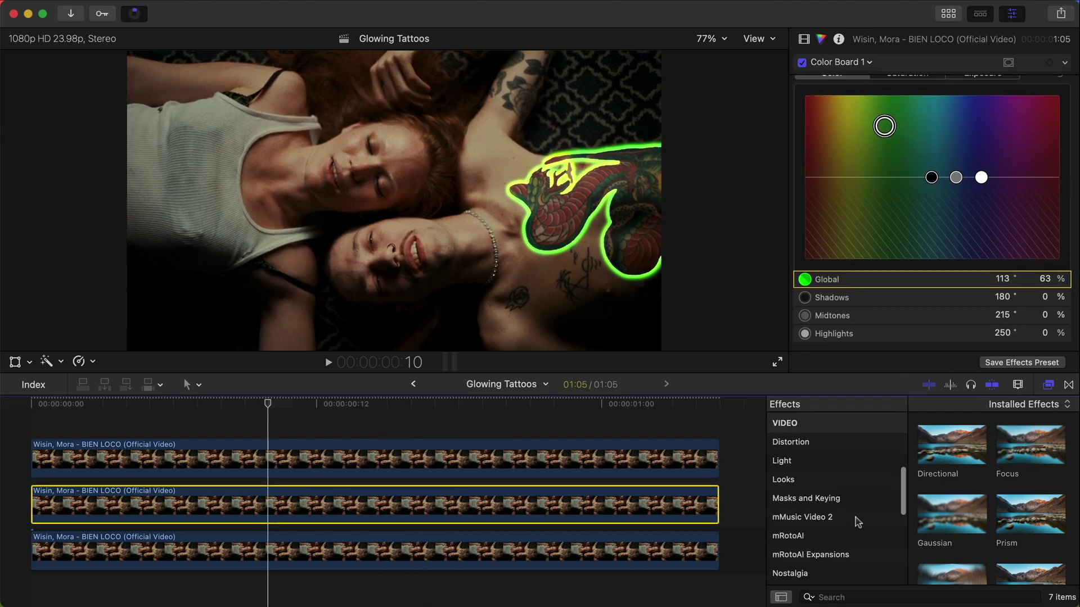
pyautogui.scroll(4, 814, 500)
pyautogui.click(813, 499)
pyautogui.scroll(-5, 989, 495)
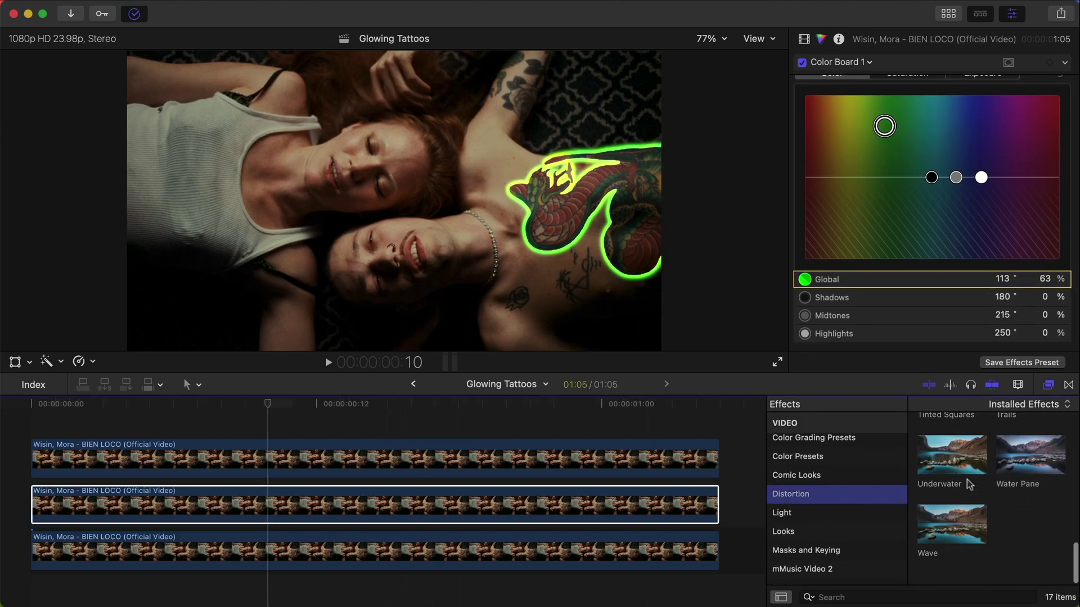
pyautogui.moveTo(952, 471); pyautogui.dragTo(537, 508)
pyautogui.moveTo(906, 242); pyautogui.dragTo(899, 240)
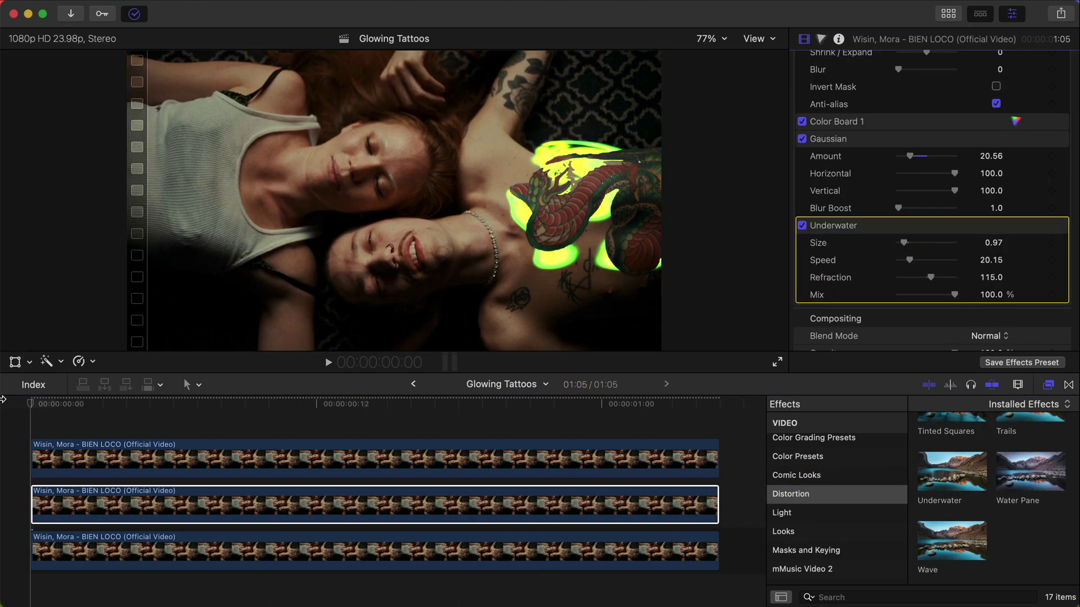
# - Play back the glowing tattoo from the start and compare it with the top clip disabled and enabled
pyautogui.click(2, 403)
pyautogui.press('space')
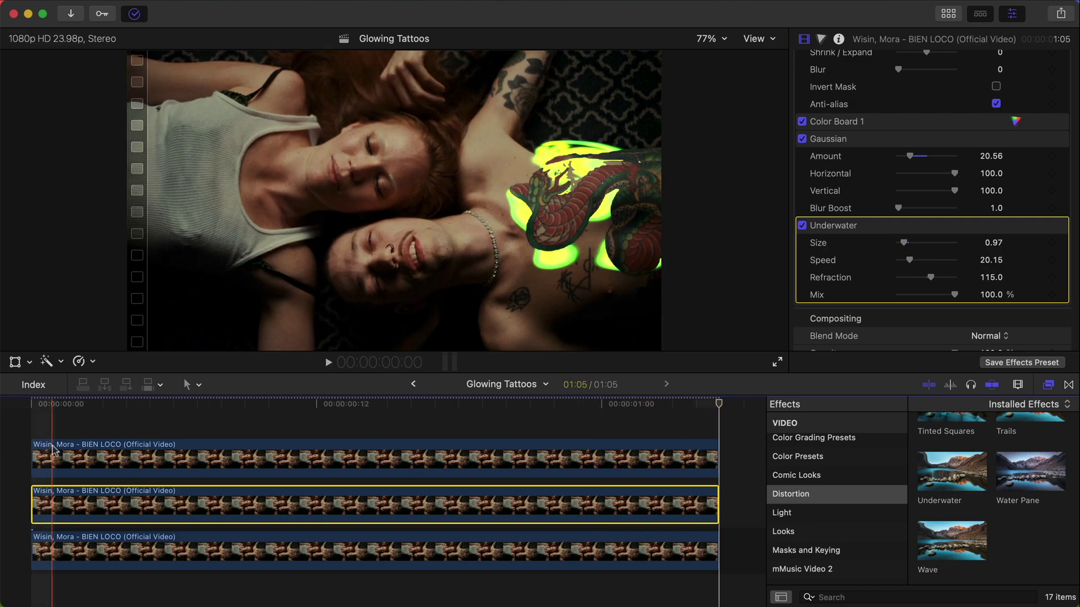
pyautogui.press('space')
pyautogui.click(202, 448)
pyautogui.press('v')
pyautogui.press('v')
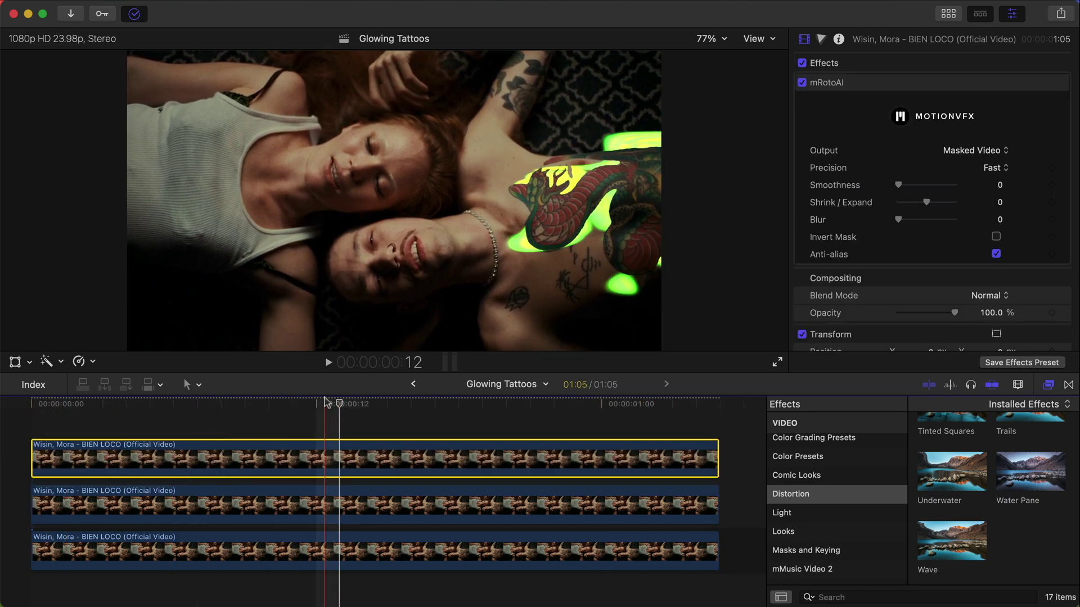
# - Play back the finished falling video mask and the plain two-clip edit to compare them
pyautogui.click(325, 403)
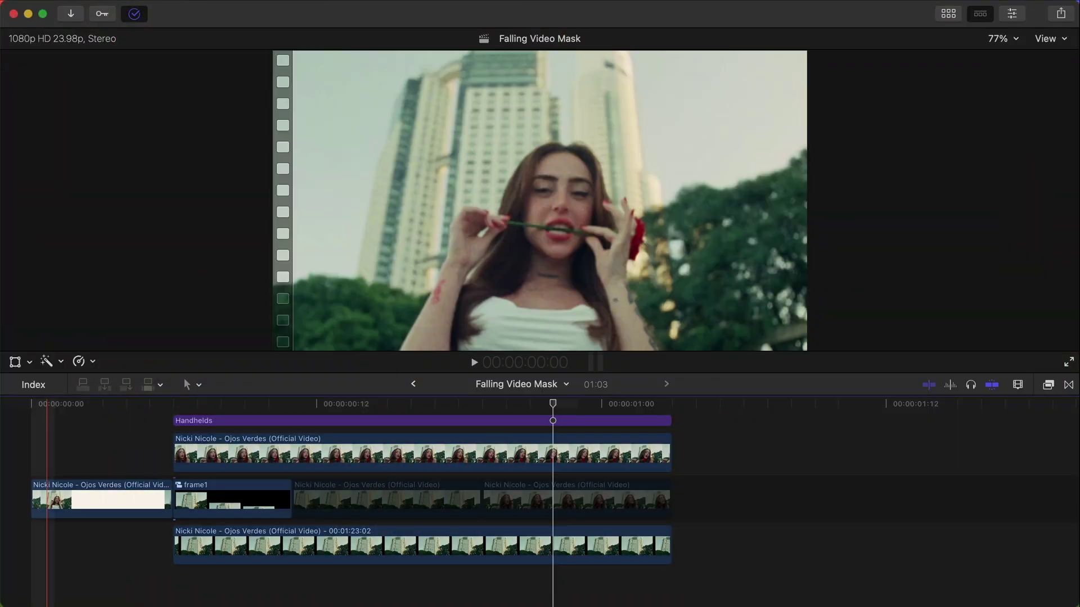
pyautogui.press('space')
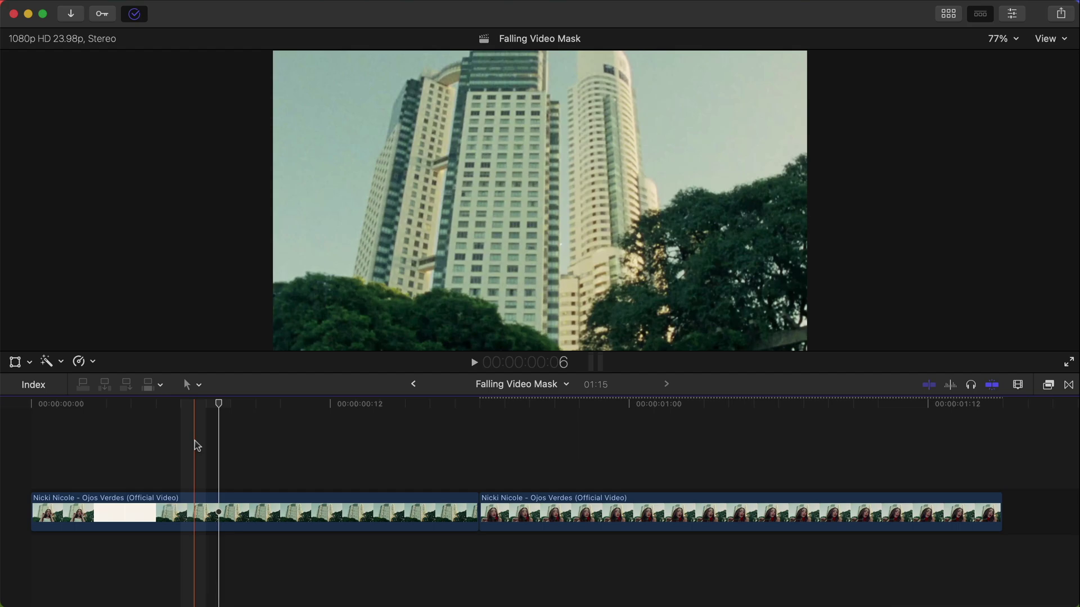
pyautogui.press('space')
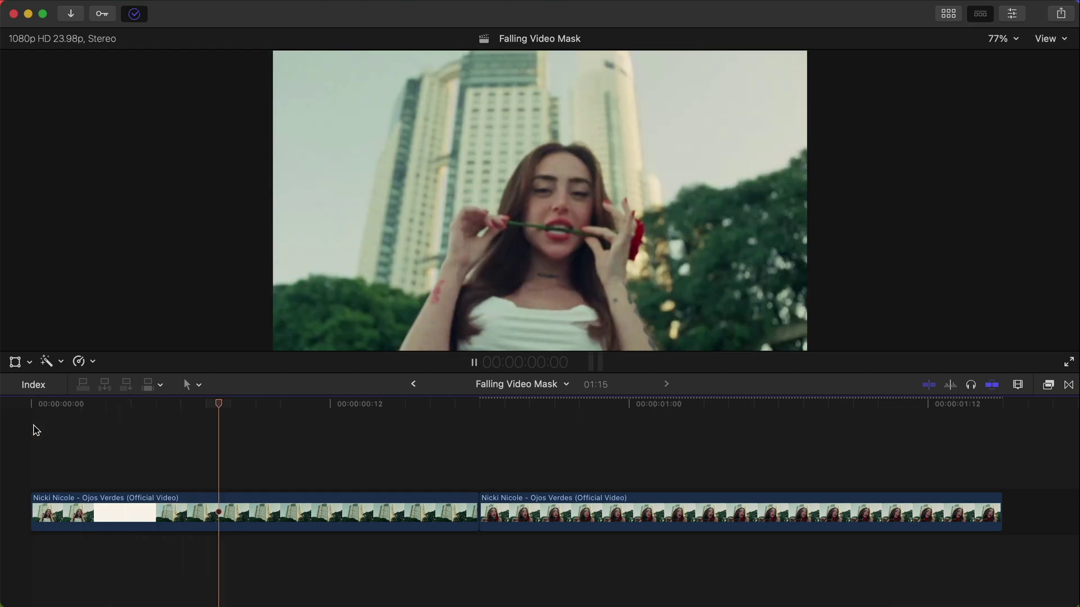
# - Insert a freeze frame of the buildings at frame 6, shorten it to 15 frames and remove the leftover building footage after it
pyautogui.click(183, 498)
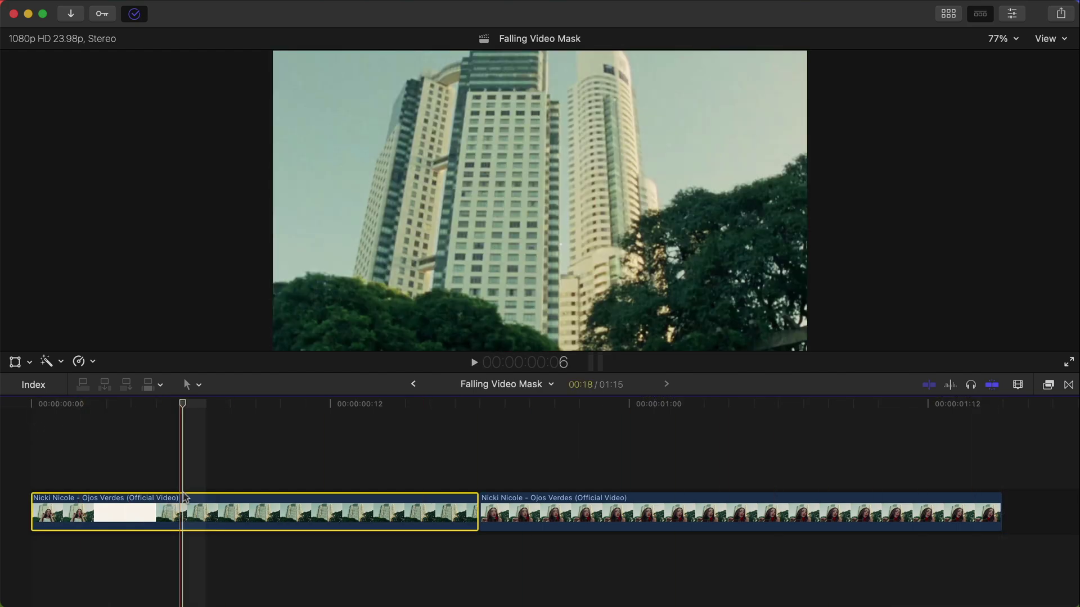
pyautogui.hotkey('alt', 'f')
pyautogui.click(201, 504)
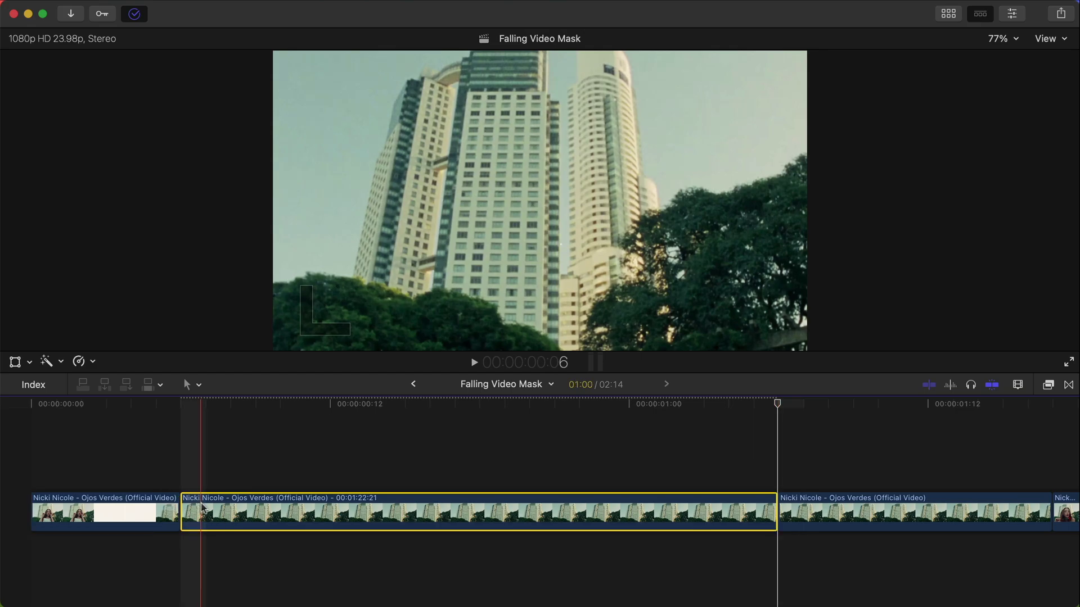
pyautogui.press('space')
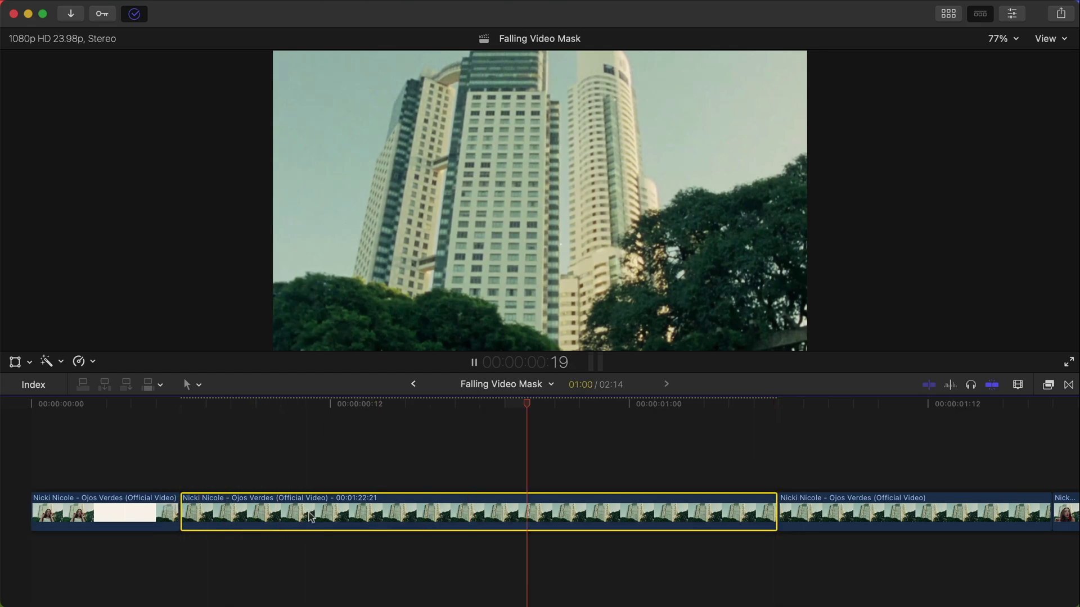
pyautogui.press('space')
pyautogui.hscroll(3, 757, 517)
pyautogui.click(690, 518)
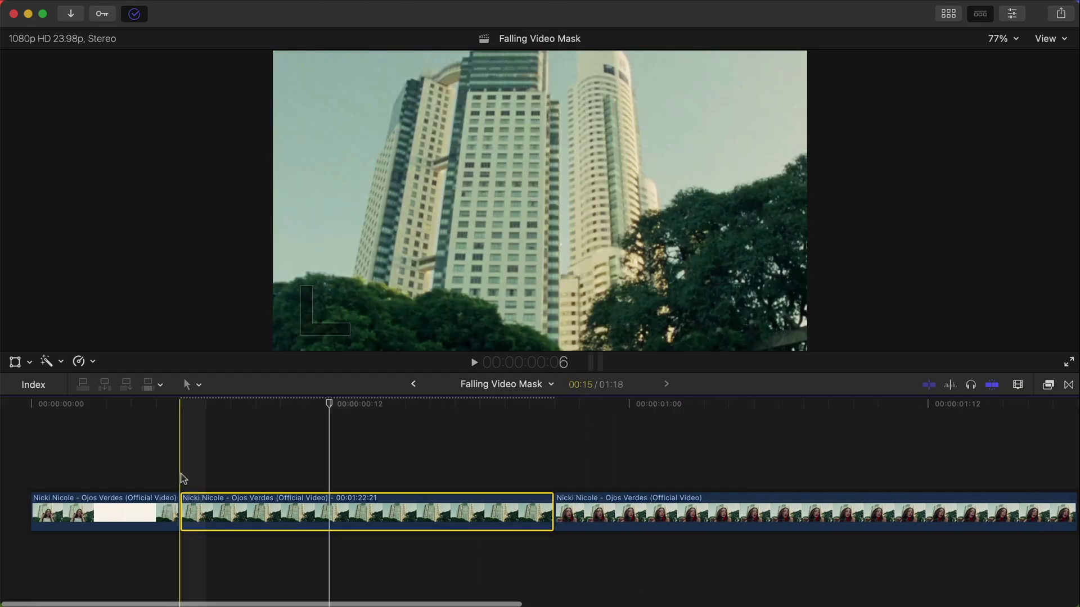
# - Split the building freeze frame five frames after its start, at frame 11
pyautogui.click(181, 478)
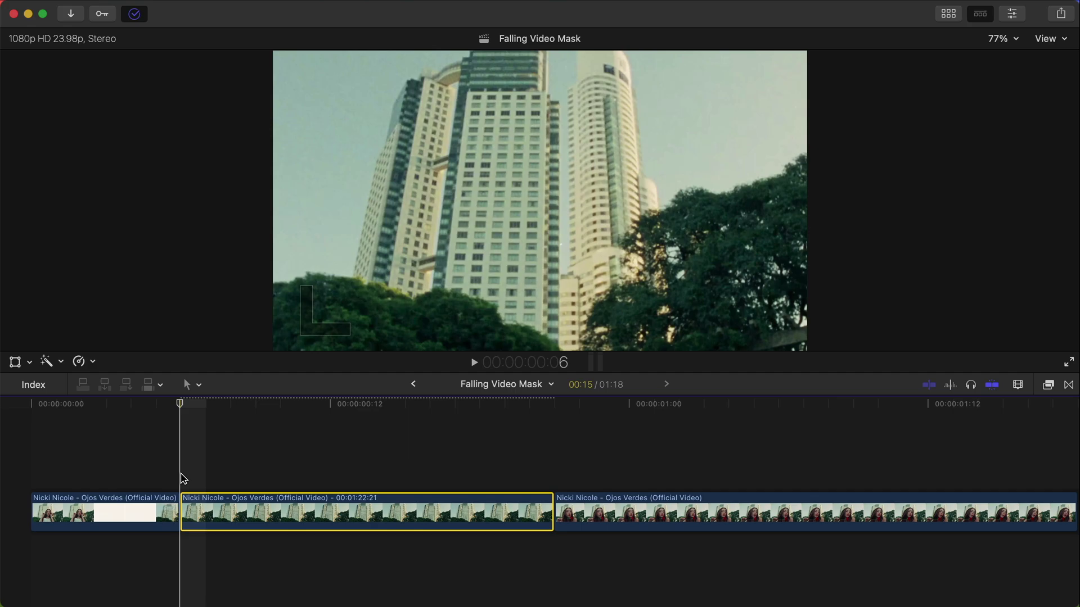
pyautogui.press('Right')
pyautogui.press('Right')
pyautogui.press('Right')
pyautogui.press('Right')
pyautogui.press('Right')
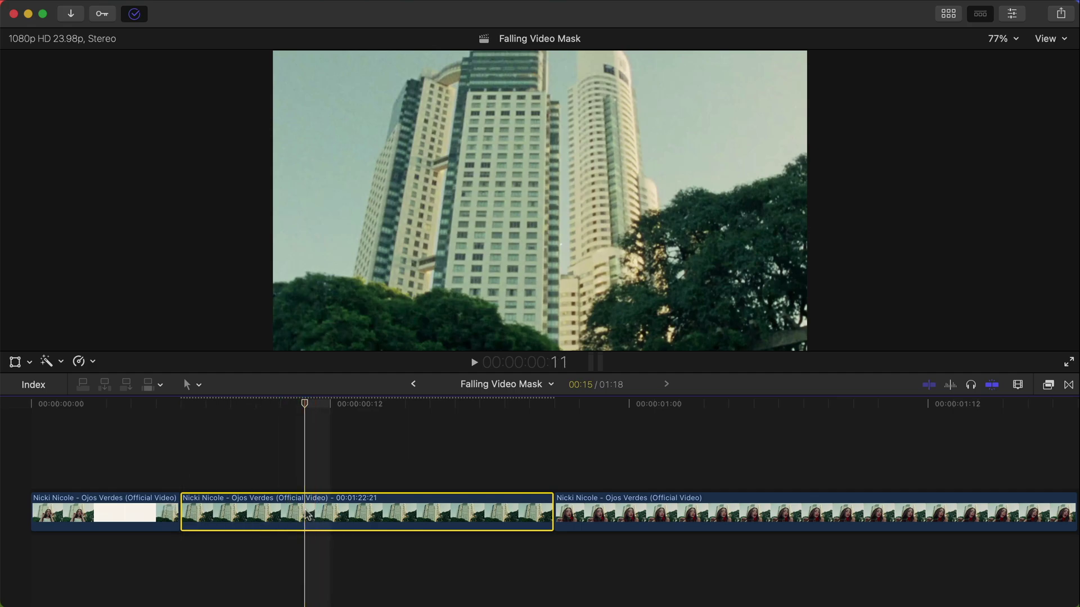
pyautogui.press('super+b')
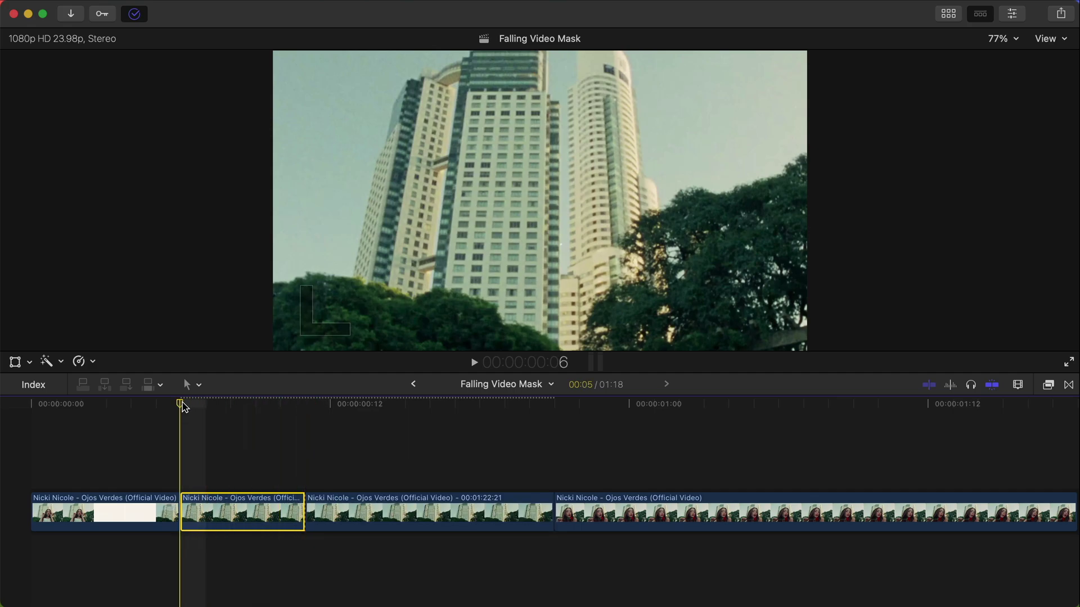
# - Keyframe the short freeze frame's Transform from its original position at frame 6 to Y -1114.4 px at frame 10, and preview the drop
pyautogui.click(15, 362)
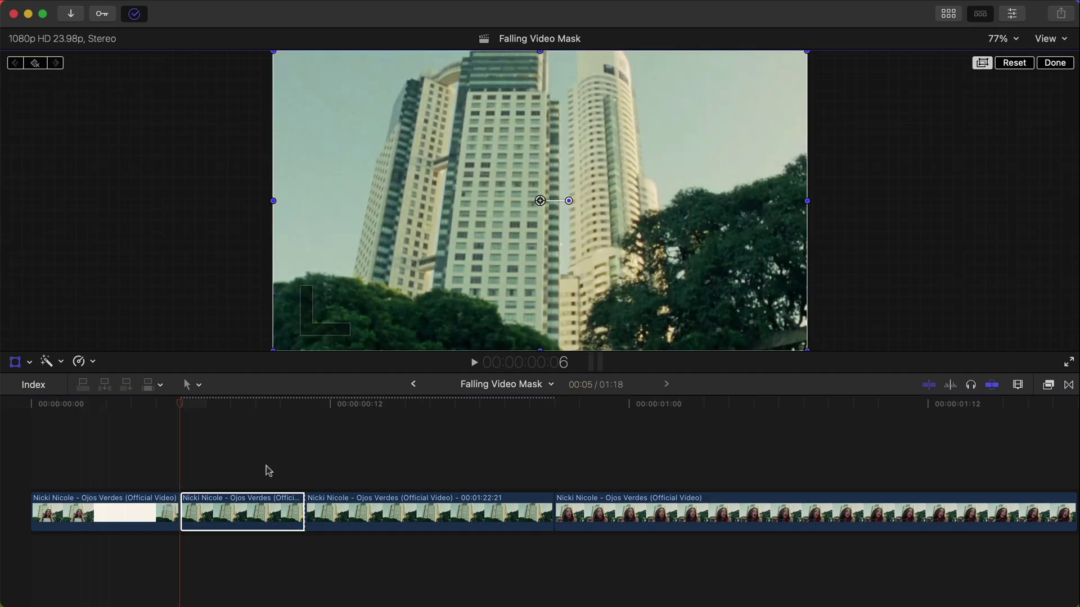
pyautogui.moveTo(176, 406); pyautogui.dragTo(277, 401)
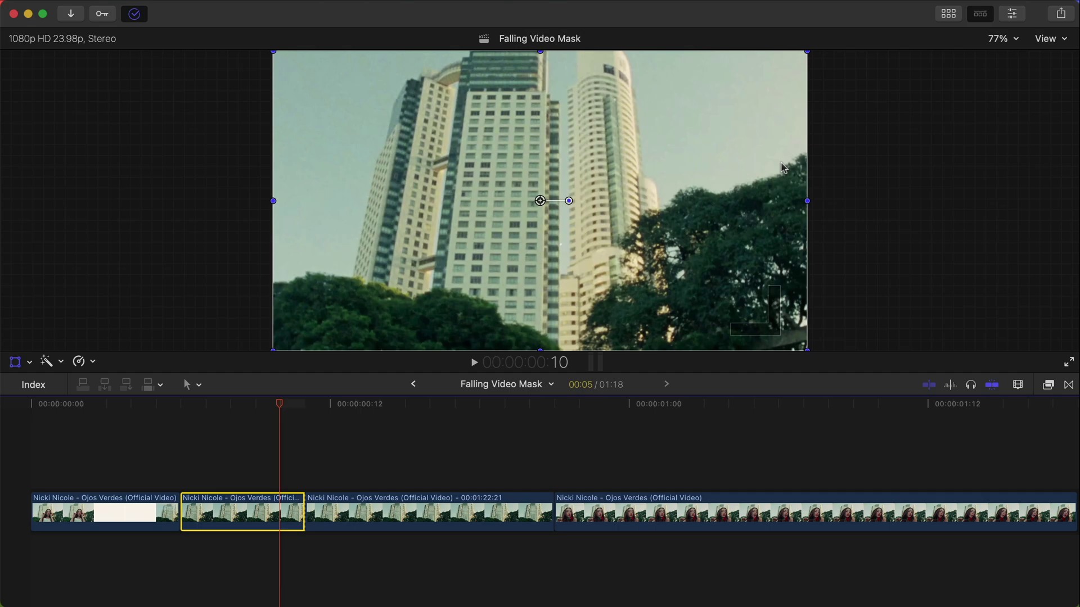
pyautogui.press('super+4')
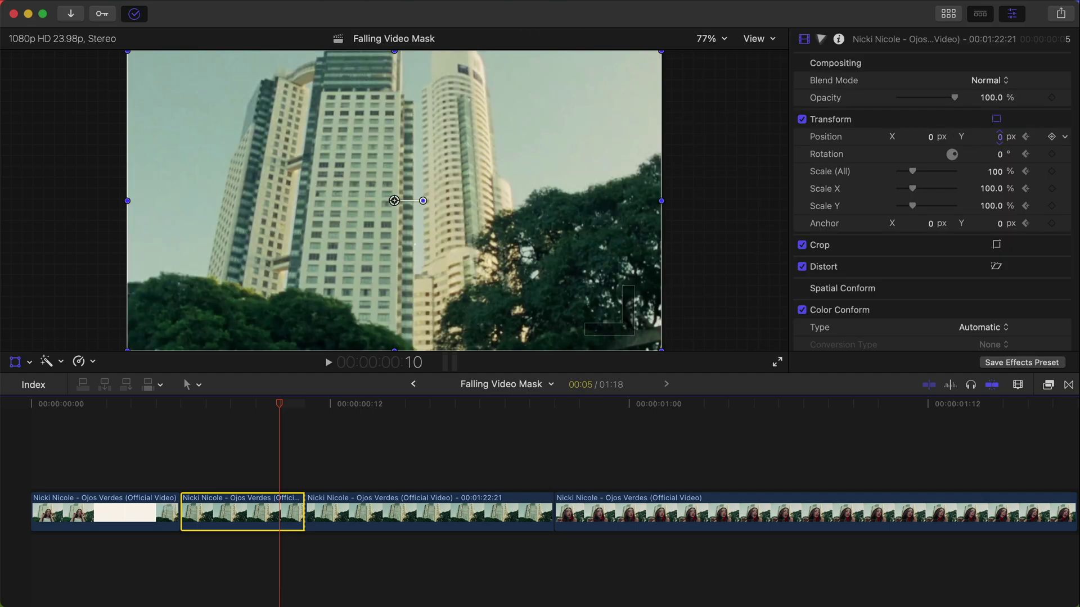
pyautogui.moveTo(999, 136); pyautogui.dragTo(1000, 137)
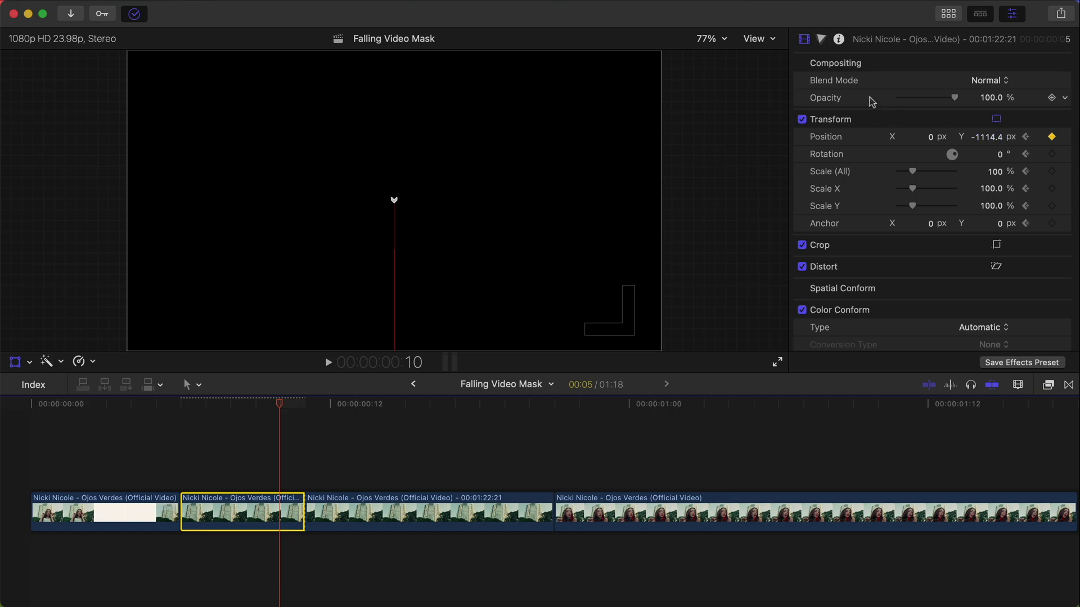
pyautogui.hotkey('shift', 't')
pyautogui.click(767, 63)
pyautogui.moveTo(278, 403); pyautogui.dragTo(184, 408)
pyautogui.press('space')
pyautogui.press('space')
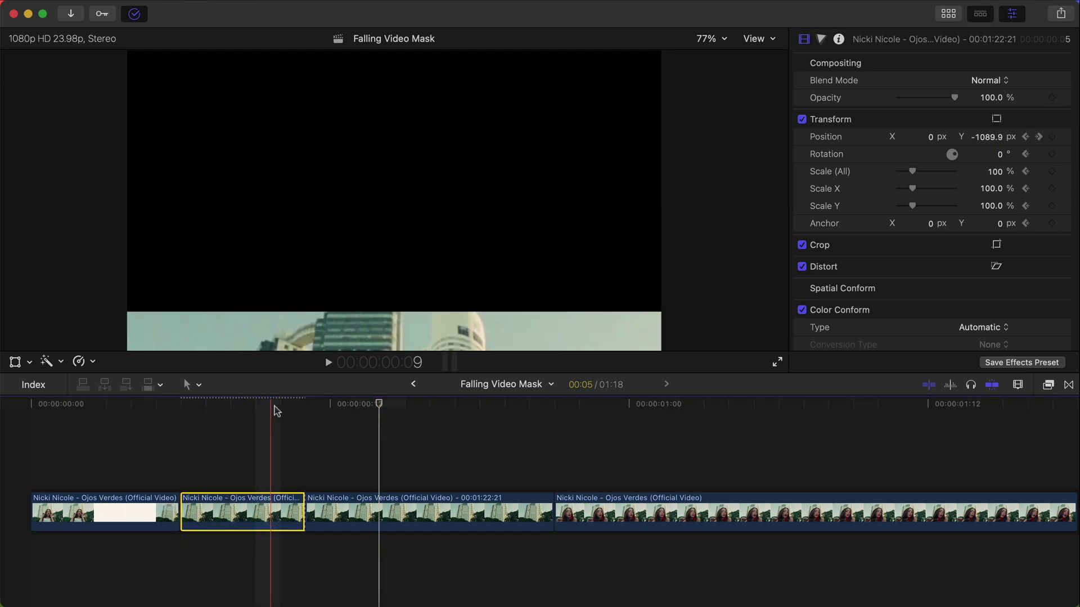
# - Extend the dropping freeze frame to 6 frames and move its last Transform keyframe one frame later using the video animation
pyautogui.rightClick(267, 516)
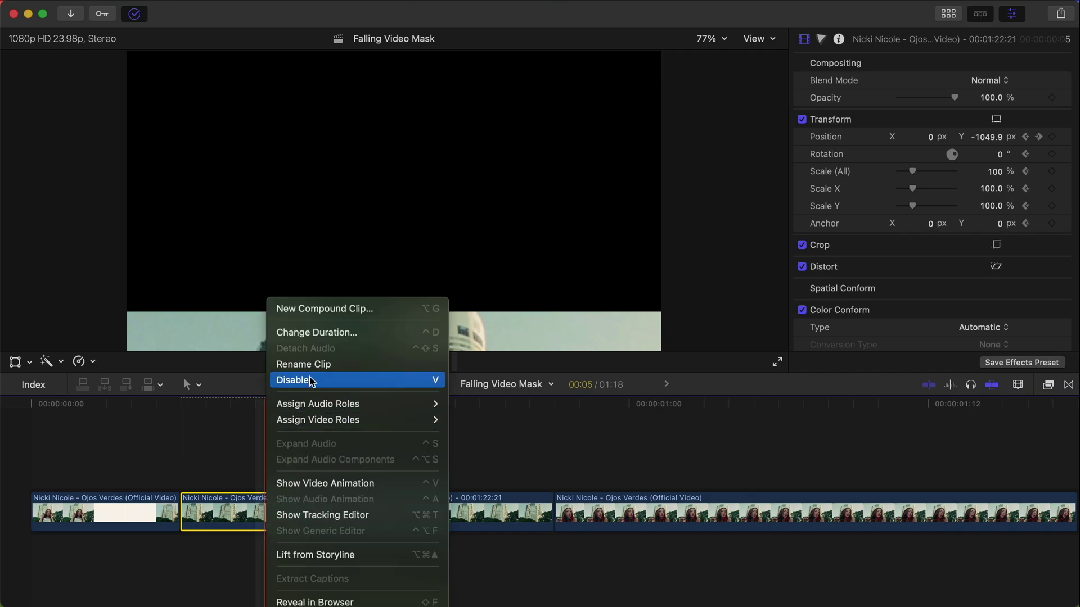
pyautogui.click(312, 483)
pyautogui.moveTo(304, 537); pyautogui.dragTo(328, 535)
pyautogui.moveTo(280, 443); pyautogui.dragTo(304, 443)
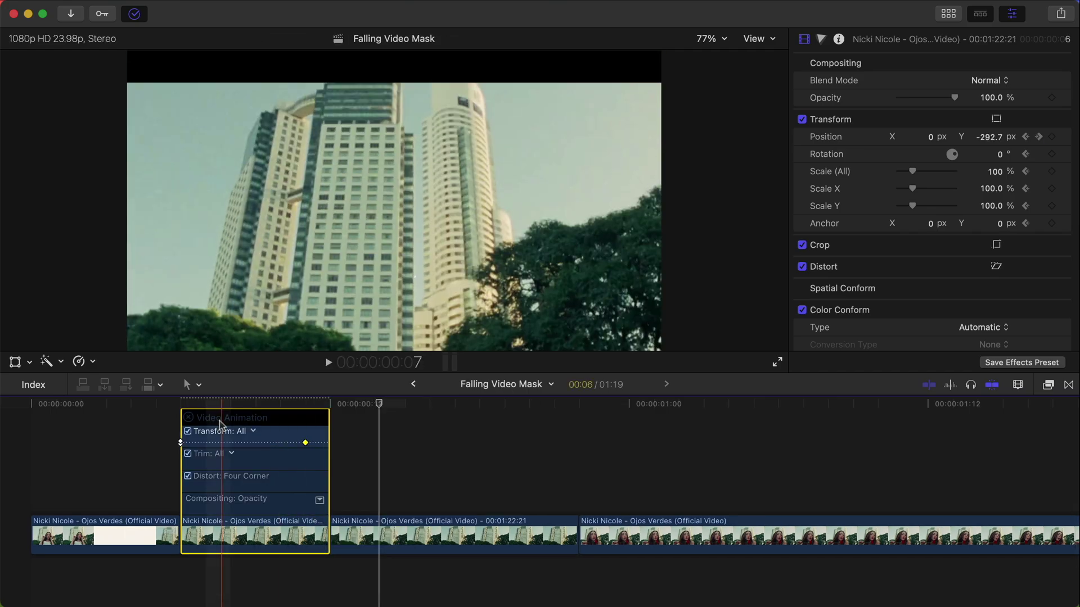
pyautogui.click(189, 417)
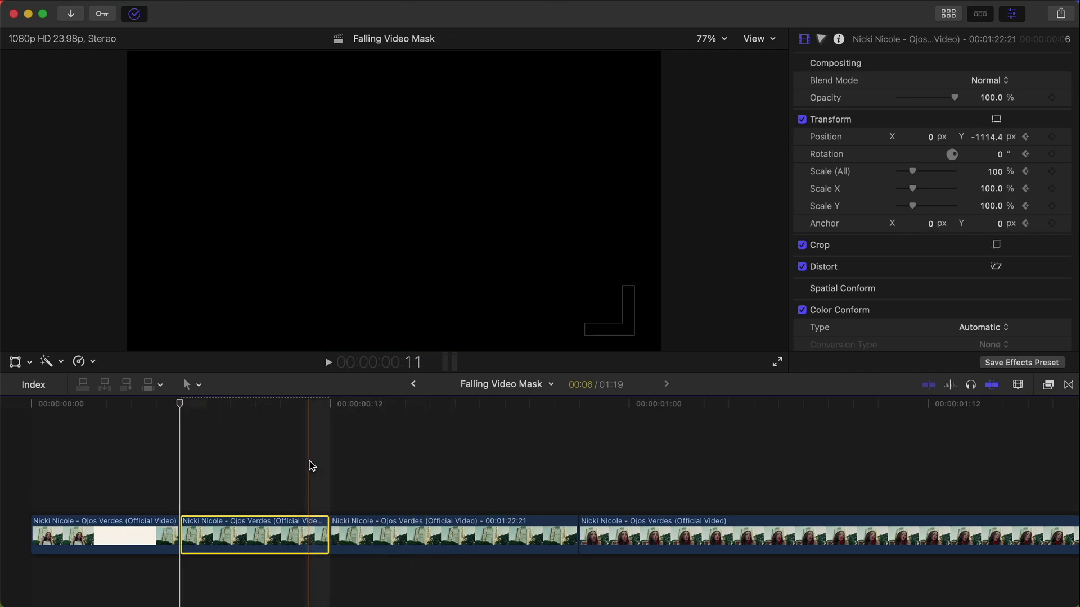
# - Make the dropping clip a compound clip named framedrop and apply the Directional blur with Amount 86.1 and Angle 271.2°
pyautogui.hotkey('alt', 'g')
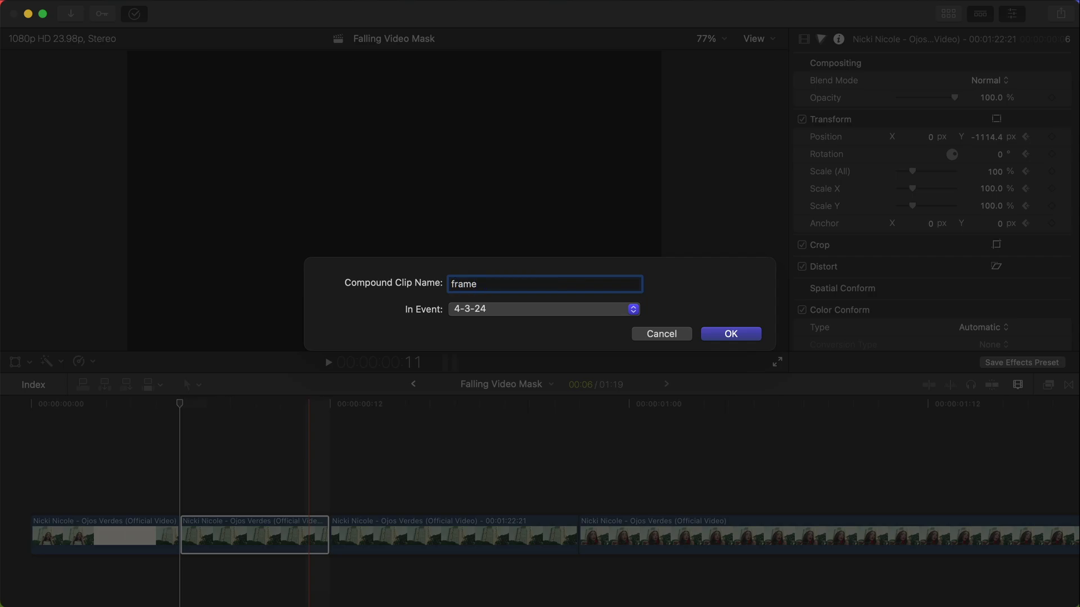
pyautogui.press('Return')
pyautogui.click(1067, 384)
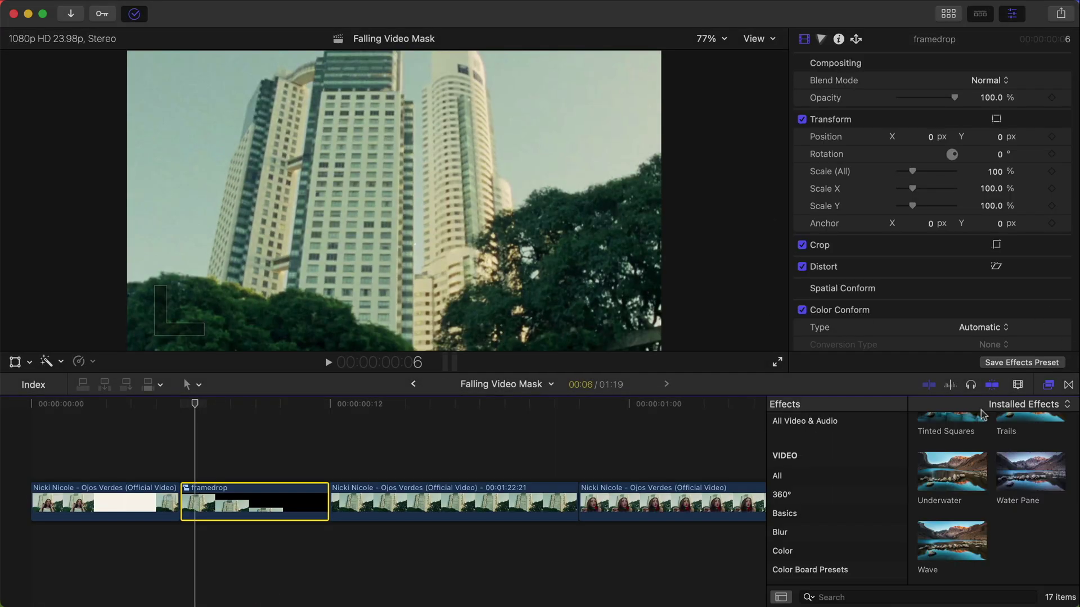
pyautogui.click(815, 532)
pyautogui.scroll(3, 945, 426)
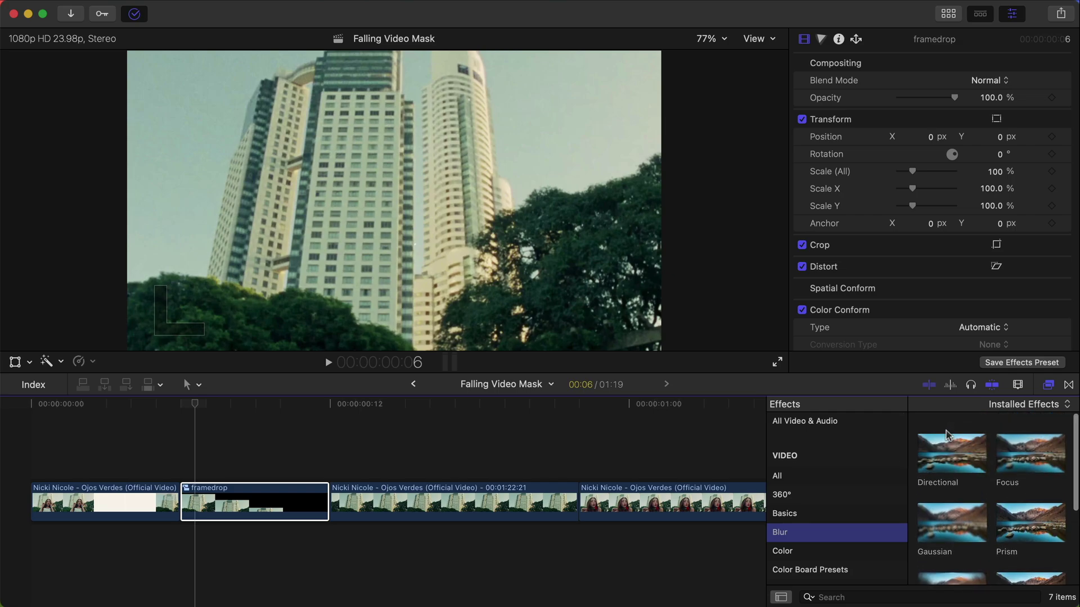
pyautogui.moveTo(950, 444); pyautogui.dragTo(236, 500)
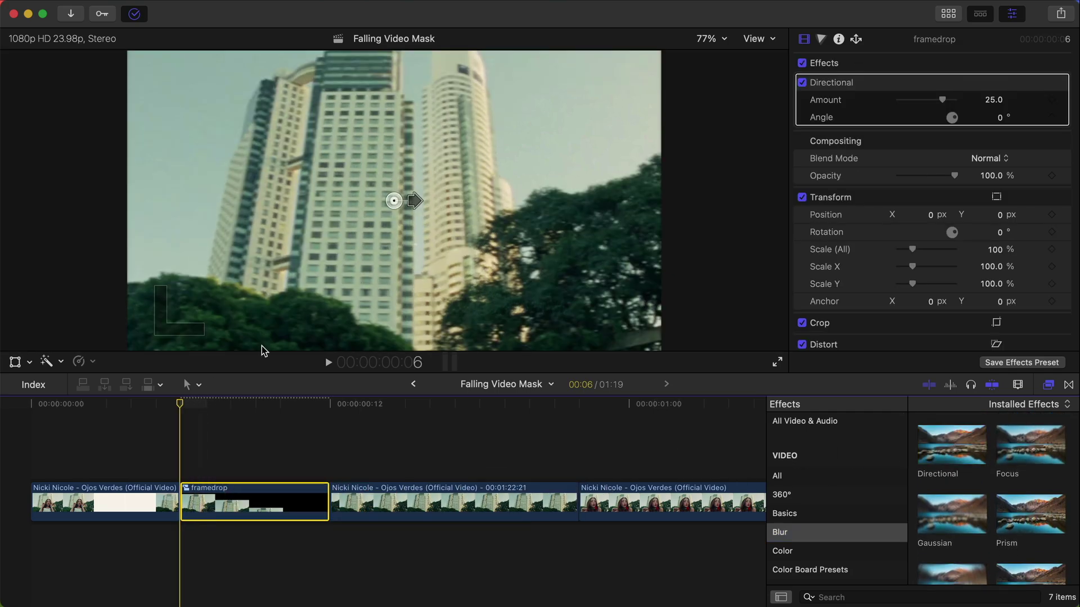
pyautogui.moveTo(417, 209); pyautogui.dragTo(394, 231)
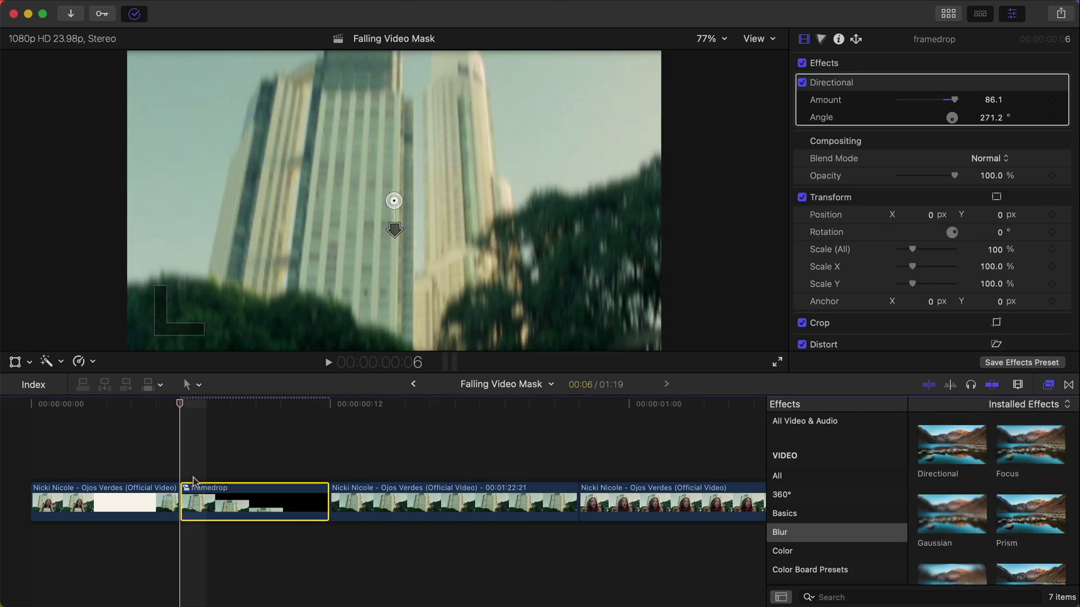
# - Connect the remaining building freeze frame beneath the start of framedrop and extend it to 16 frames
pyautogui.moveTo(419, 502); pyautogui.dragTo(270, 549)
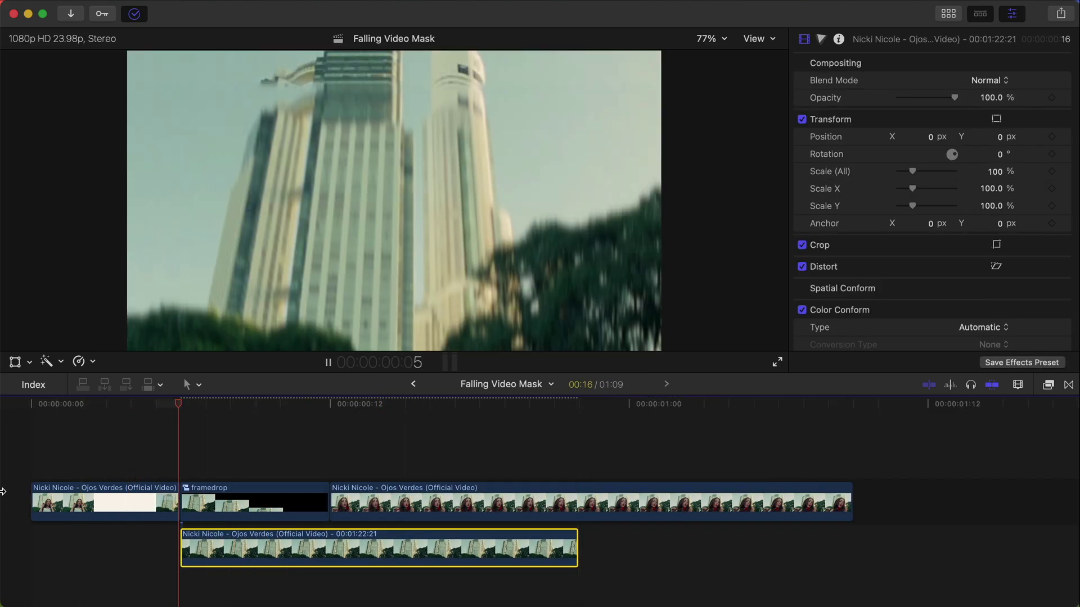
pyautogui.press('space')
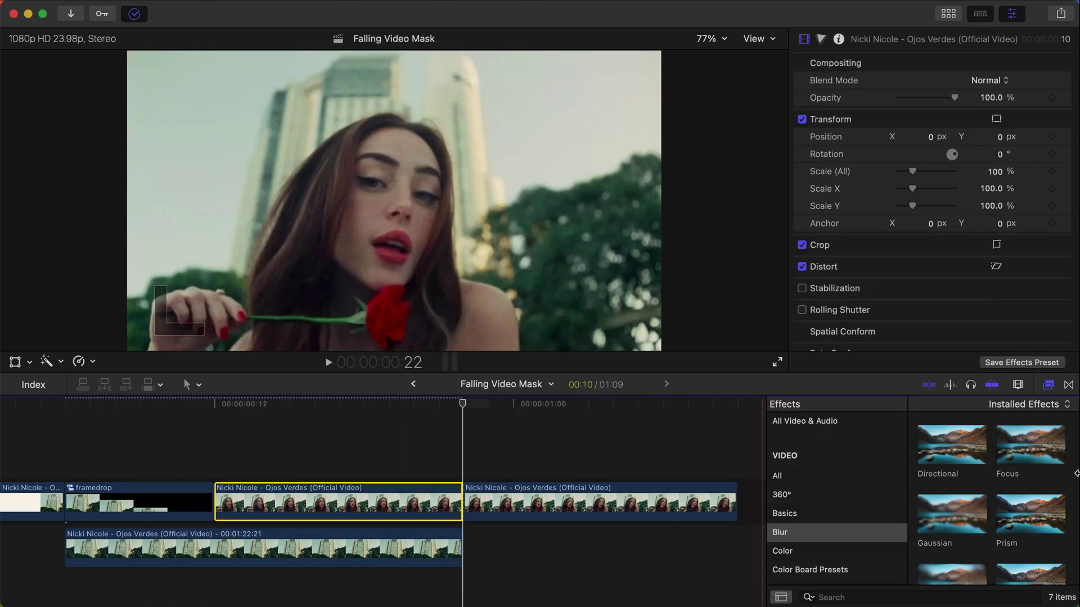
# - Apply the mRotoAI effect to the 10-frame clip of the woman directly after framedrop
pyautogui.scroll(-10, 769, 501)
pyautogui.click(809, 486)
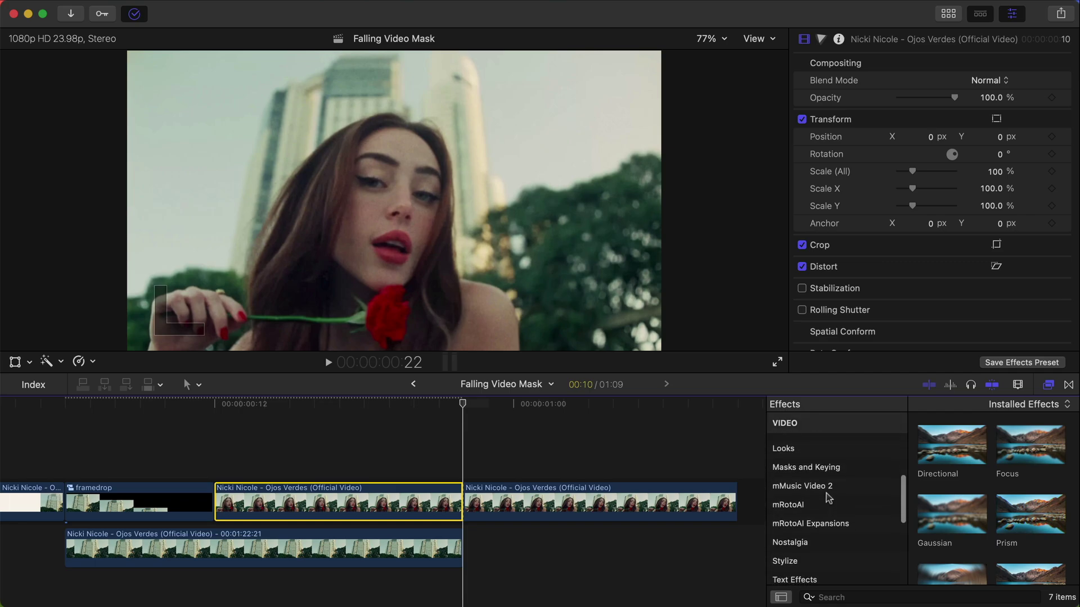
pyautogui.click(809, 509)
pyautogui.moveTo(933, 461); pyautogui.dragTo(270, 499)
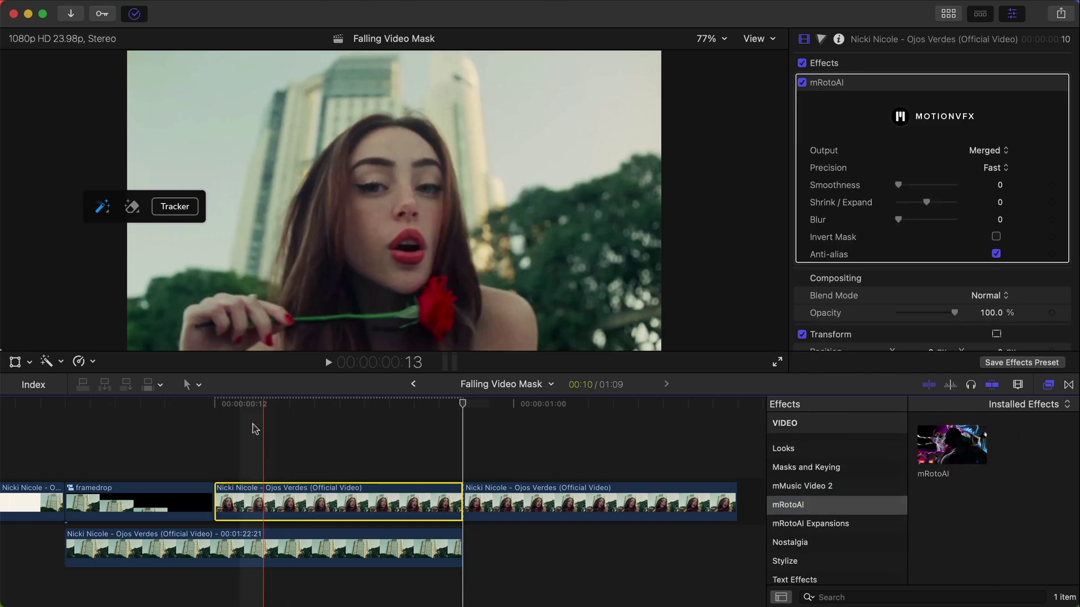
# - Mask the woman and her rose at the clip's first frame and track the mask forward
pyautogui.click(230, 406)
pyautogui.moveTo(225, 327)
pyautogui.mouseDown()
pyautogui.moveTo(332, 254)
pyautogui.moveTo(387, 152)
pyautogui.mouseUp()
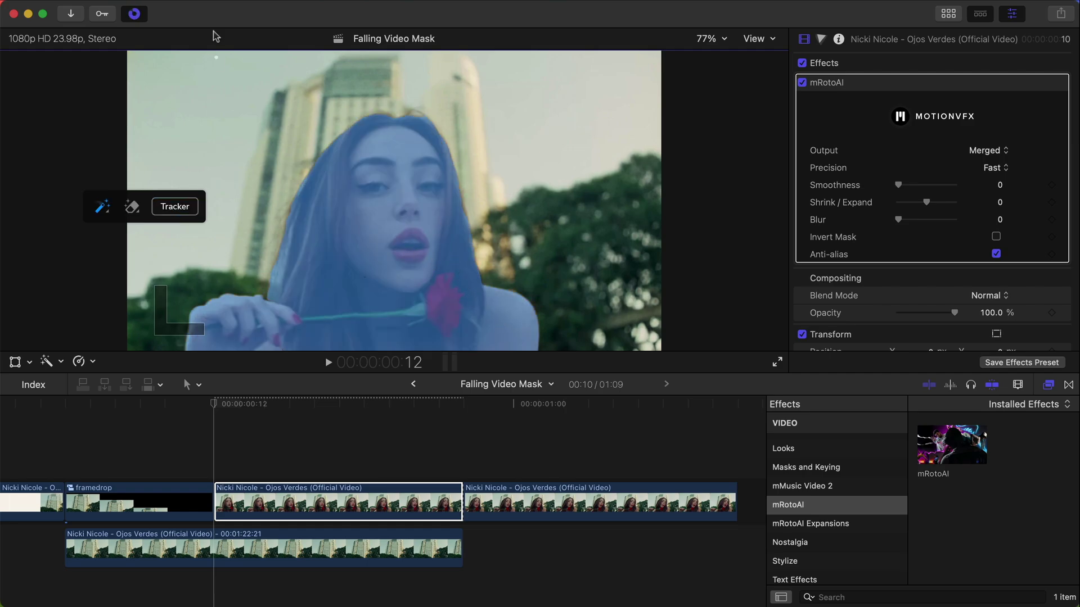
pyautogui.click(175, 205)
pyautogui.click(139, 239)
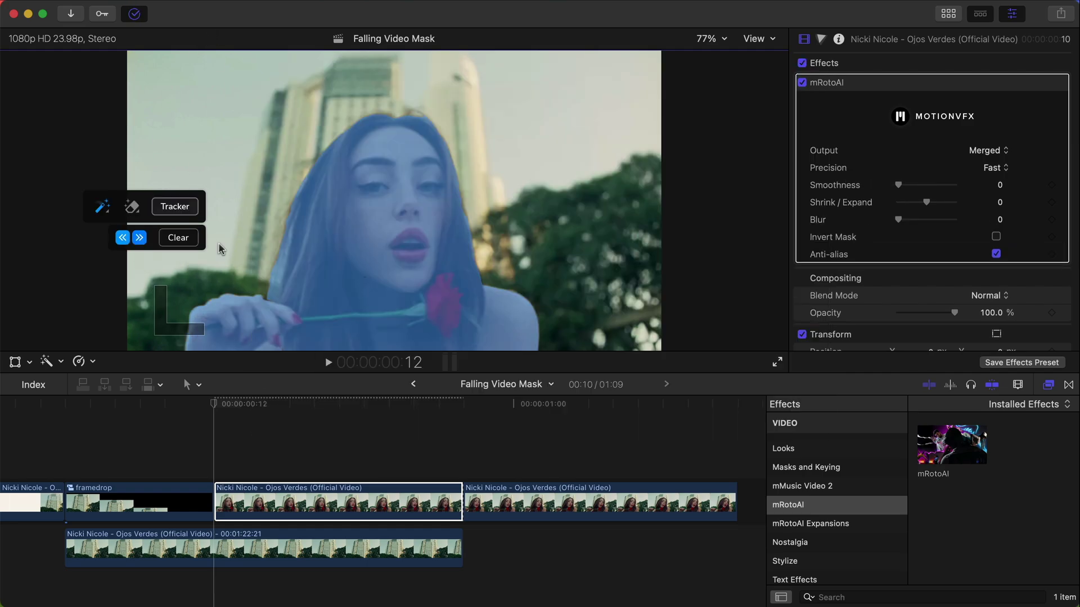
# - Set the mRotoAI output to Masked Video and check the cutout by switching the effect off and on
pyautogui.click(299, 495)
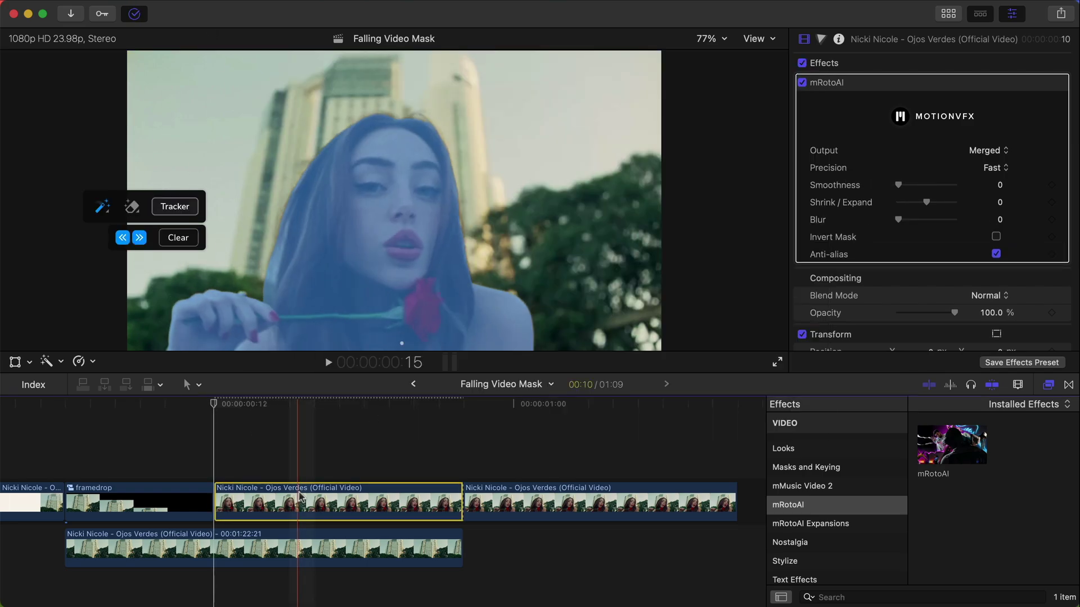
pyautogui.click(988, 150)
pyautogui.click(1004, 183)
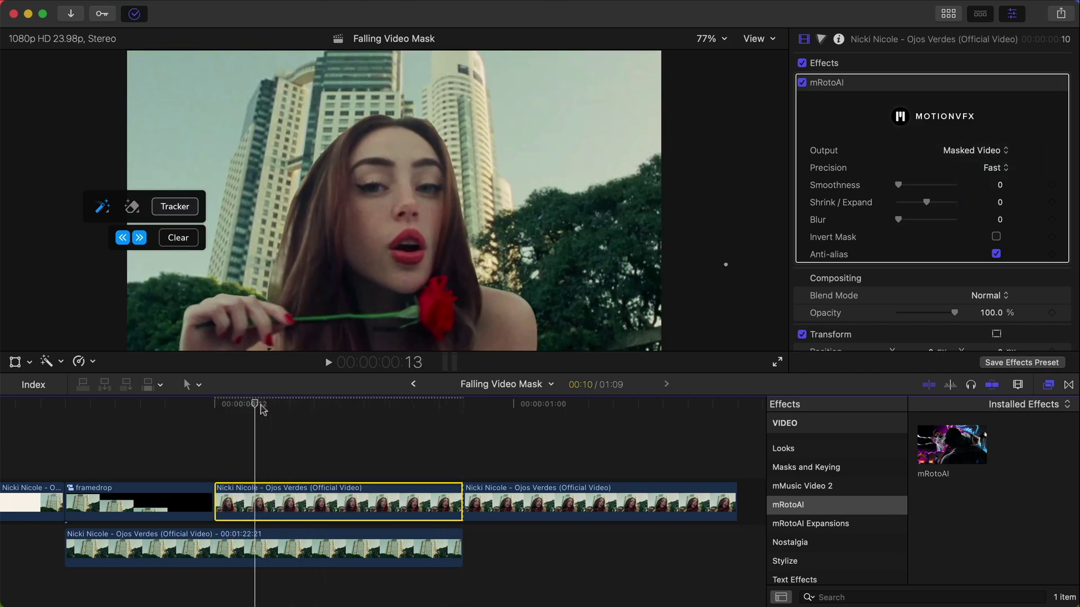
pyautogui.click(243, 416)
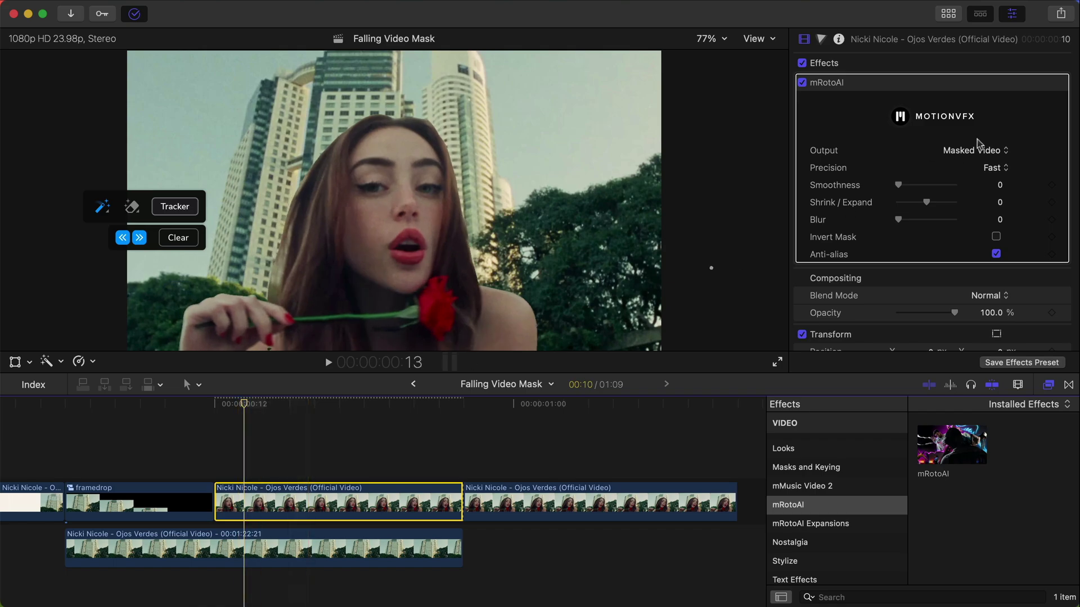
pyautogui.click(802, 83)
pyautogui.click(801, 83)
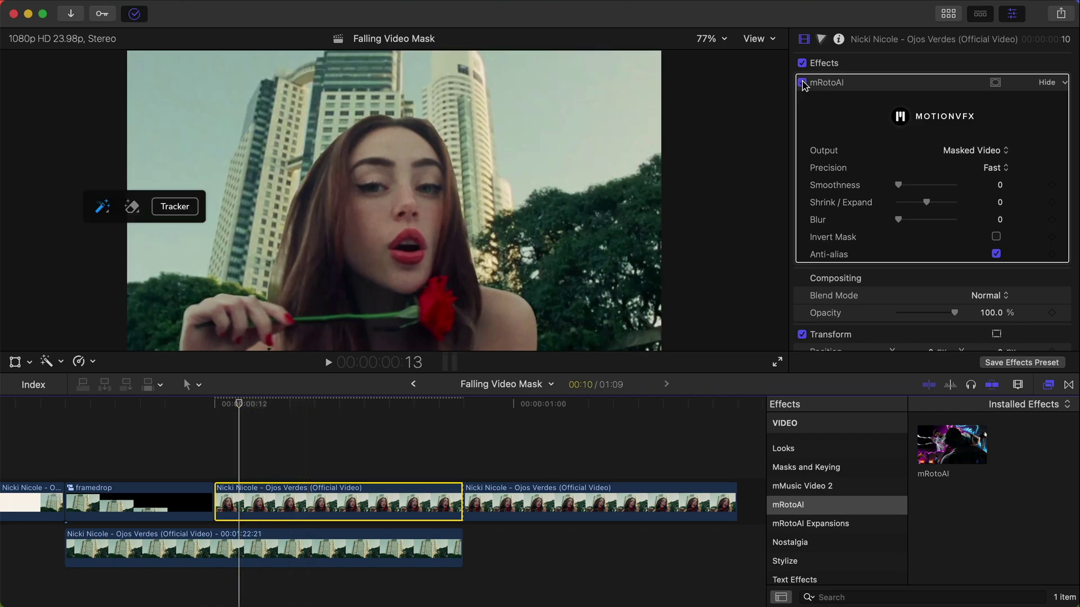
# - Refine the woman's mask with Smoothness 0.3 and Blur 0.17, and connect the masked clip above the start of framedrop
pyautogui.hscroll(-2, 364, 427)
pyautogui.click(364, 416)
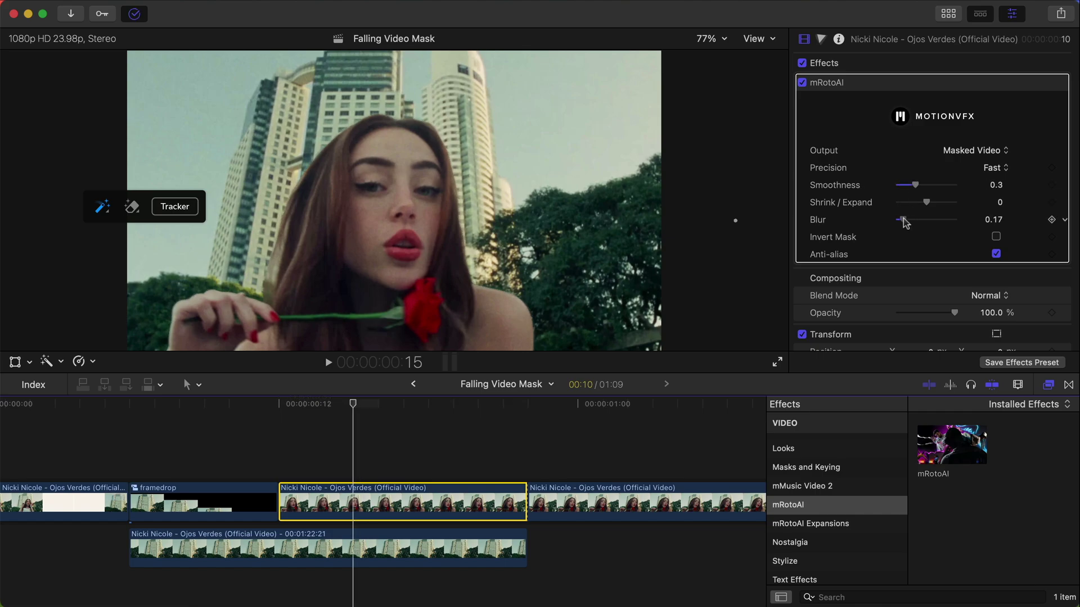
pyautogui.hscroll(-2, 365, 495)
pyautogui.moveTo(364, 502); pyautogui.dragTo(219, 456)
pyautogui.click(376, 502)
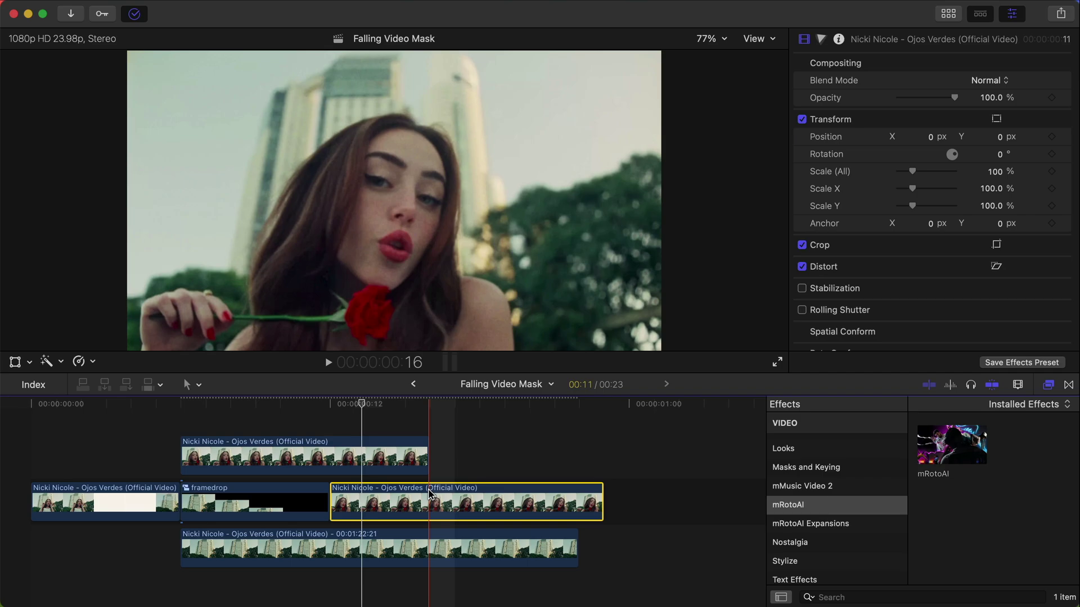
# - Delete the unmasked clip of the woman directly after framedrop, and select the masked clip at its first frame
pyautogui.press('Delete')
pyautogui.click(379, 457)
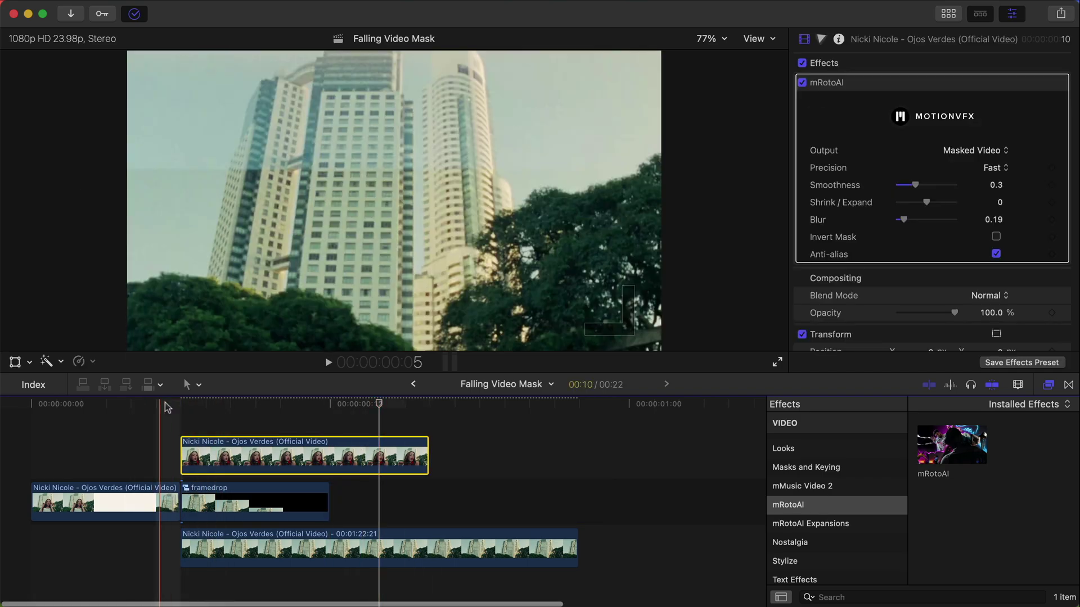
pyautogui.click(178, 406)
# - Apply the Underwater effect to the masked clip of the woman above framedrop
pyautogui.scroll(-4, 827, 493)
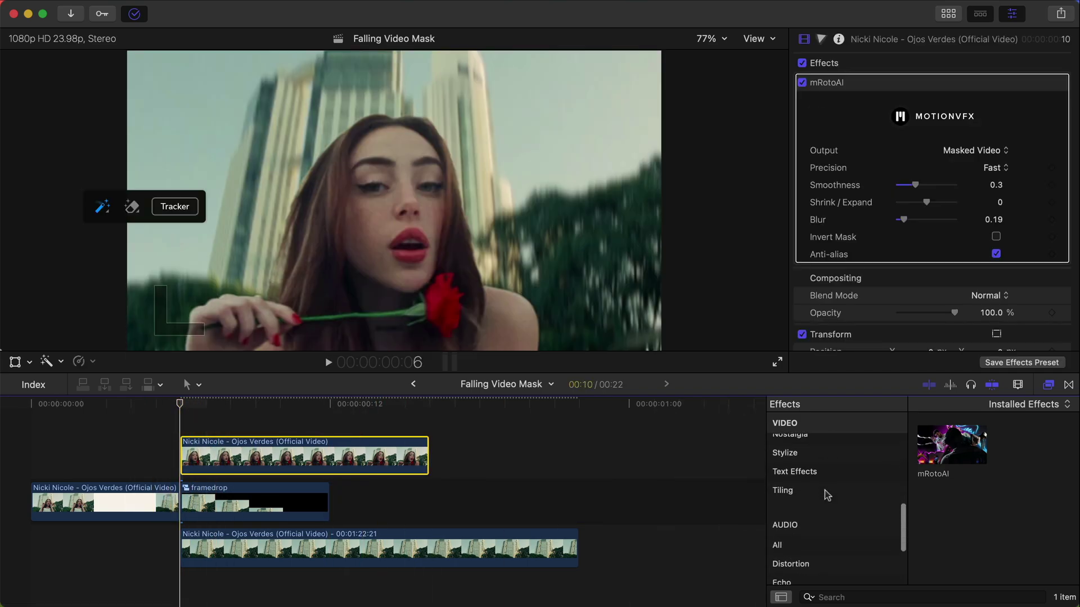
pyautogui.scroll(4, 826, 495)
pyautogui.scroll(6, 809, 501)
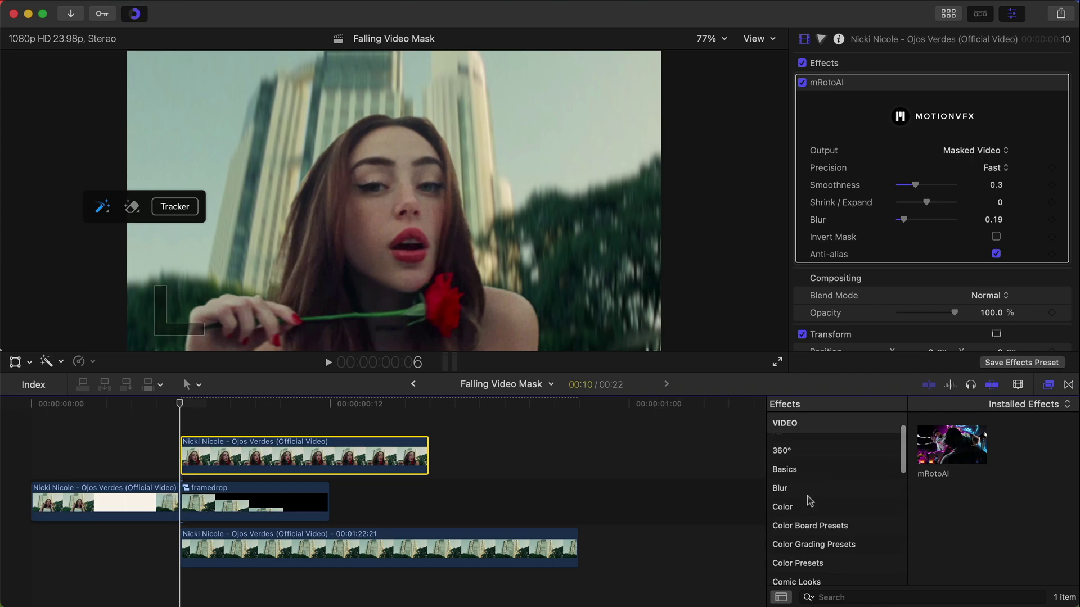
pyautogui.scroll(-3, 810, 500)
pyautogui.click(798, 466)
pyautogui.moveTo(949, 467); pyautogui.dragTo(290, 450)
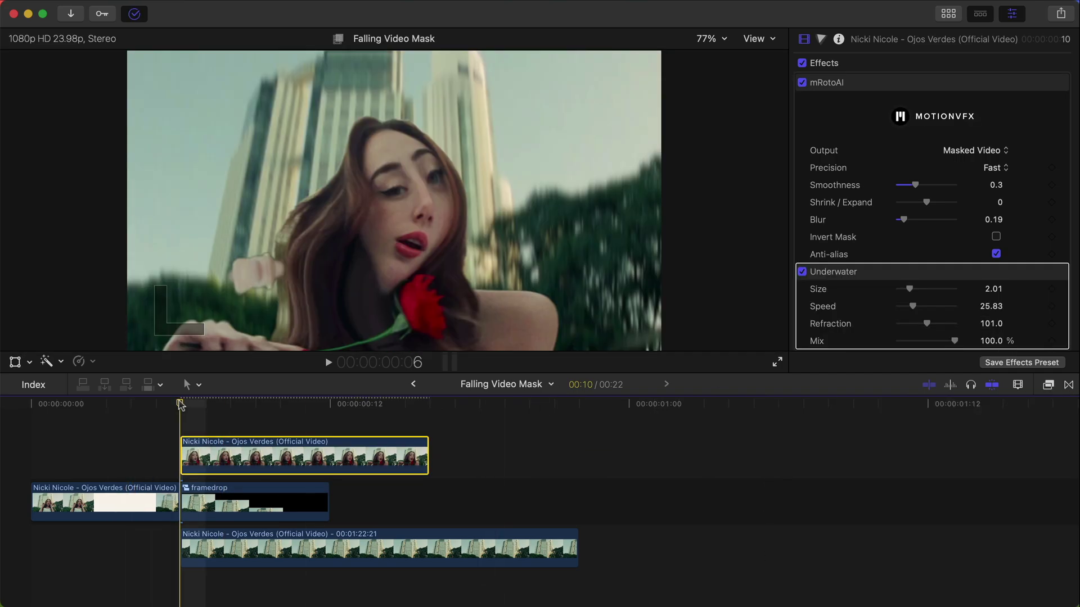
# - Keyframe Underwater at the masked clip's start with Size 1.95, Speed 55.15 and Refraction 33, and at frame 9 with Size 10 and Refraction 0
pyautogui.scroll(-3, 917, 236)
pyautogui.moveTo(909, 221)
pyautogui.mouseDown()
pyautogui.moveTo(945, 224)
pyautogui.moveTo(918, 225)
pyautogui.moveTo(900, 257)
pyautogui.moveTo(941, 257)
pyautogui.moveTo(907, 223)
pyautogui.mouseUp()
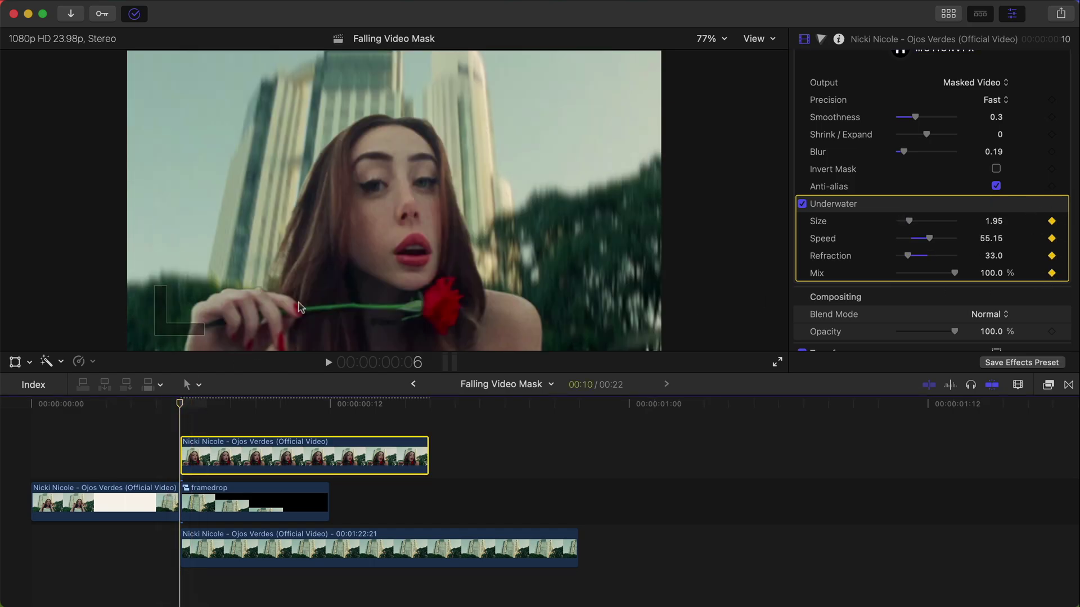
pyautogui.press('Right')
pyautogui.press('Right')
pyautogui.press('Right')
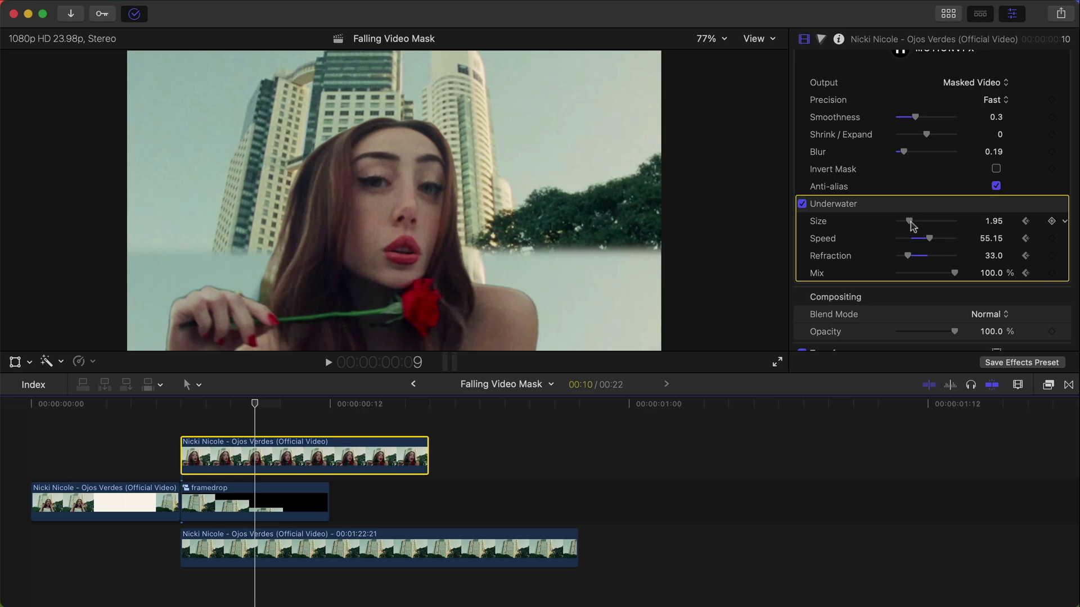
pyautogui.moveTo(910, 222); pyautogui.dragTo(988, 227)
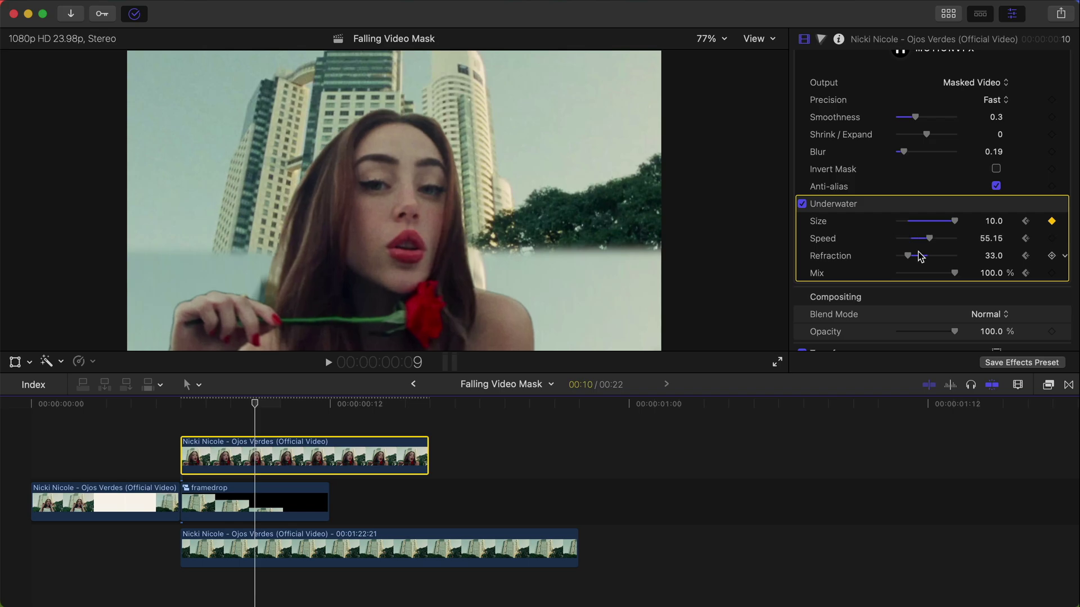
pyautogui.moveTo(908, 255)
pyautogui.mouseDown()
pyautogui.moveTo(943, 256)
pyautogui.moveTo(891, 257)
pyautogui.mouseUp()
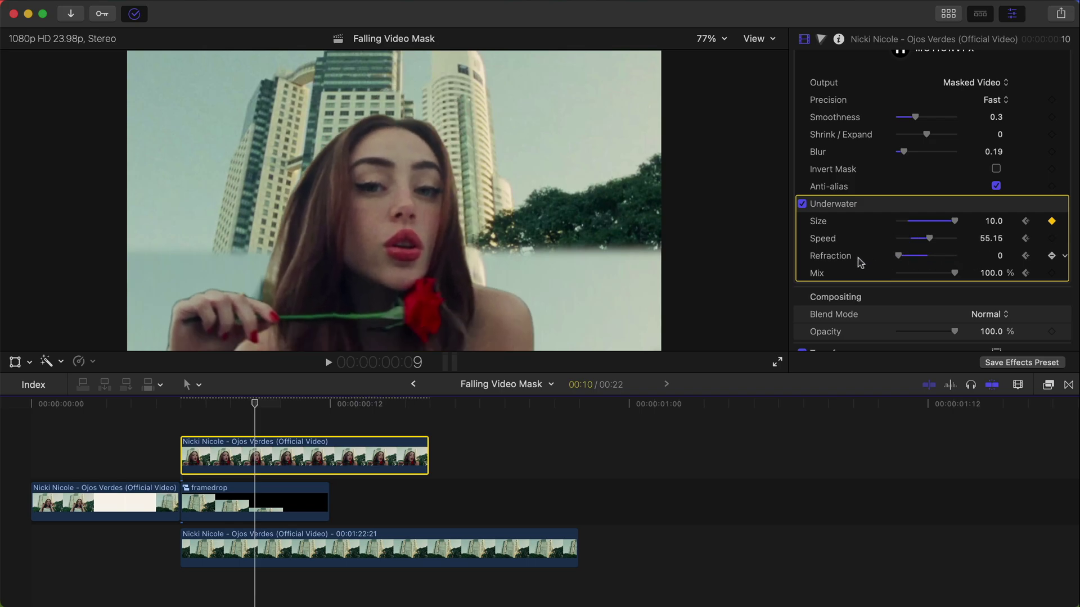
# - Play and scrub through the falling mask transition, and extend the end of the masked clip of the woman
pyautogui.press('space')
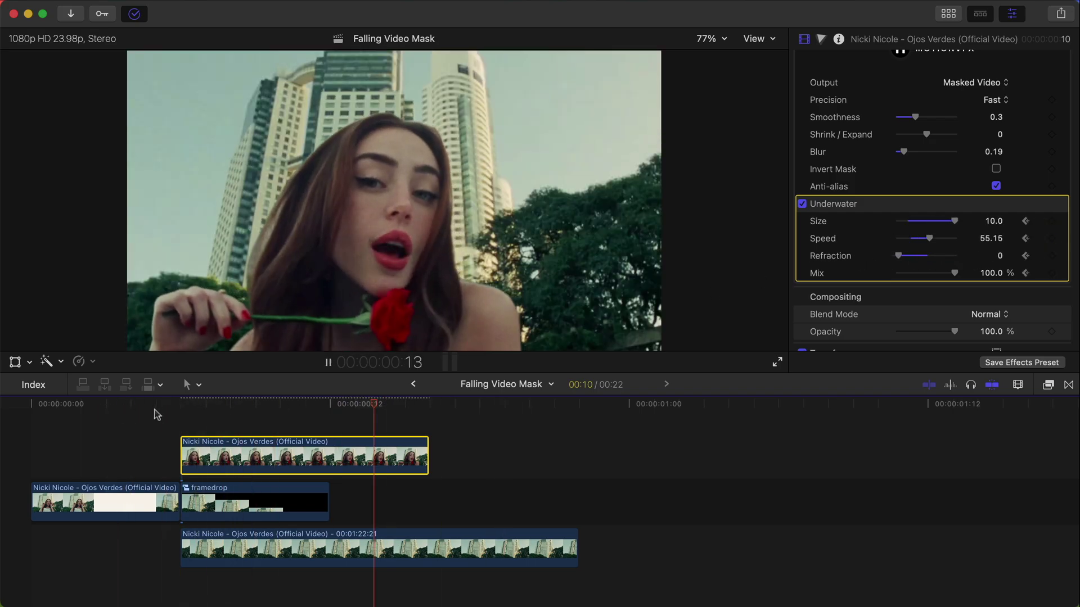
pyautogui.press('space')
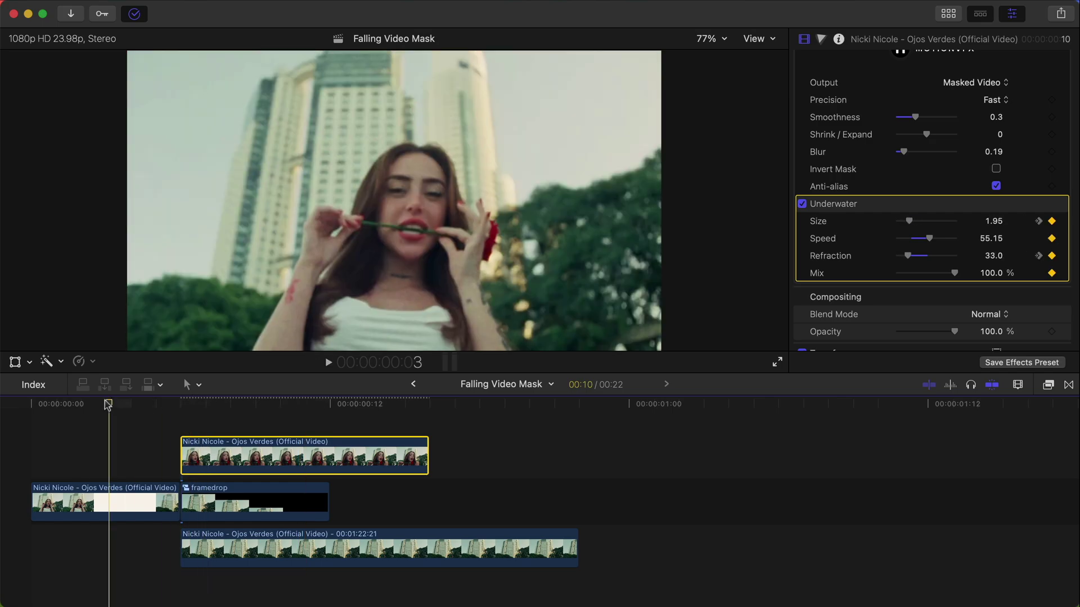
pyautogui.click(186, 400)
pyautogui.moveTo(187, 402); pyautogui.dragTo(284, 403)
pyautogui.moveTo(350, 404); pyautogui.dragTo(398, 404)
pyautogui.moveTo(427, 450); pyautogui.dragTo(524, 439)
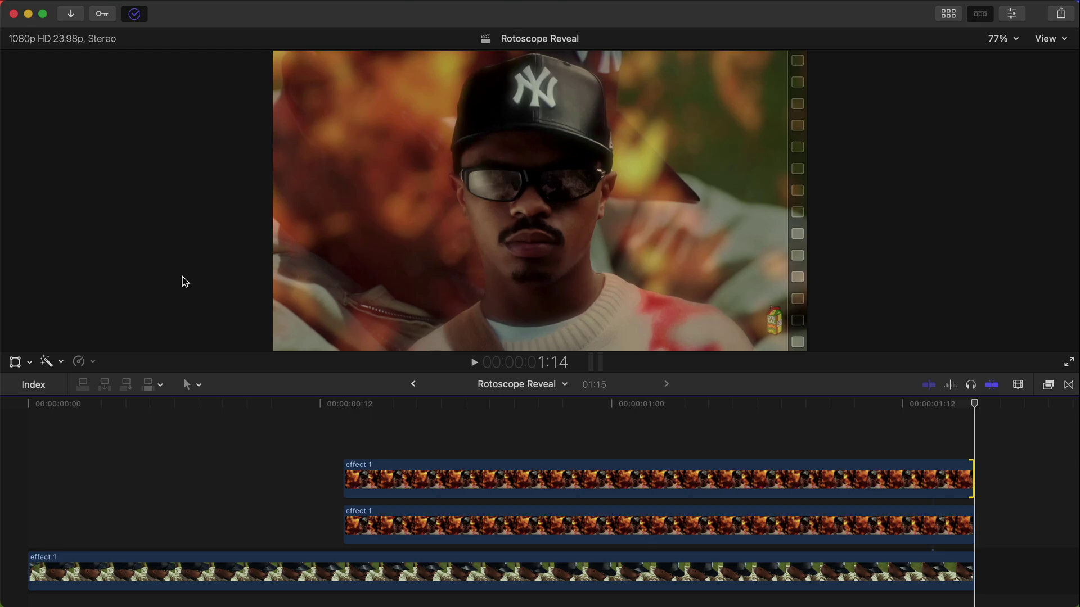
# - Play the finished Rotoscope Reveal transition from its beginning
pyautogui.press('Home')
pyautogui.scroll(-2, 5, 465)
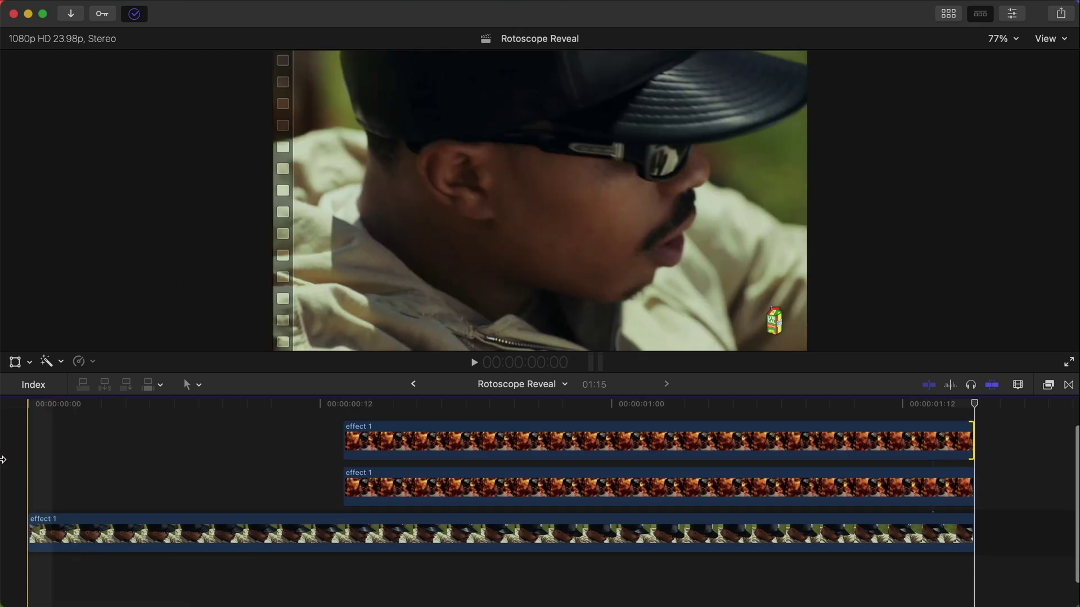
pyautogui.press('space')
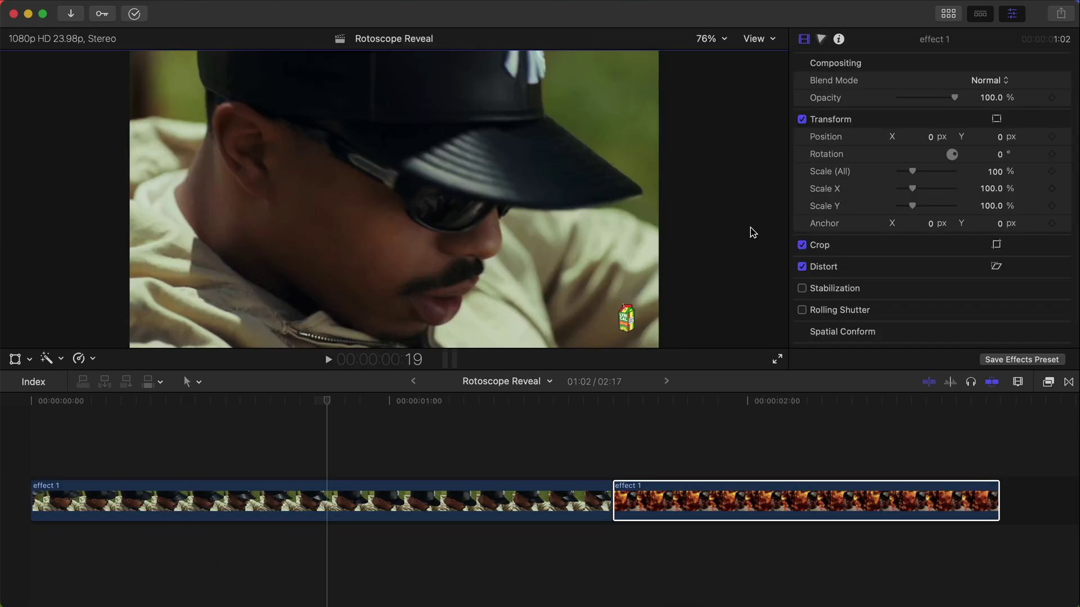
# - Preview the two source clips and duplicate the fiery second clip onto a connected layer directly above itself
pyautogui.press('space')
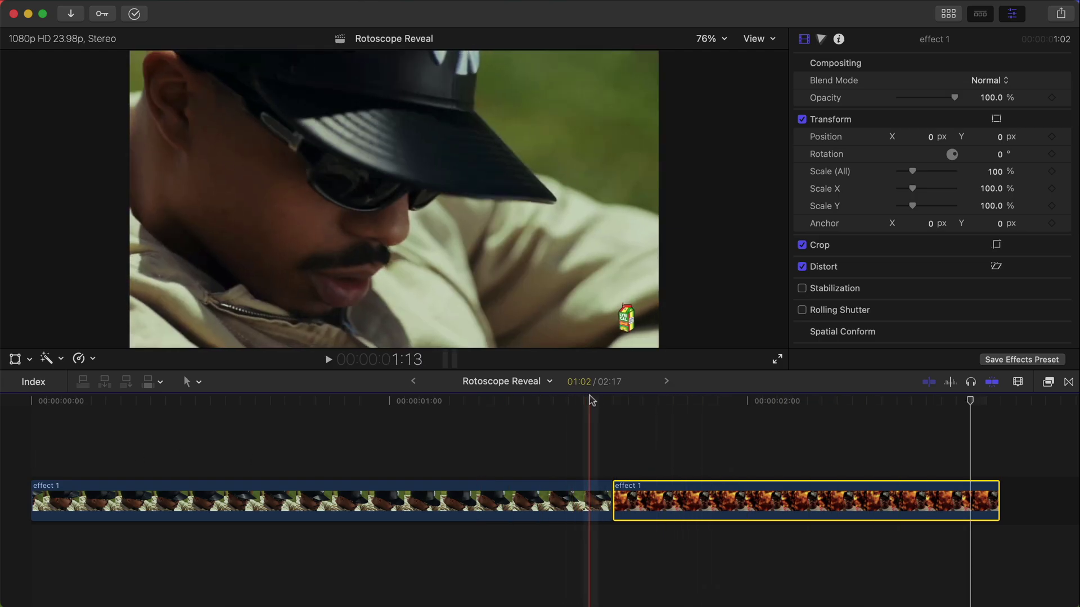
pyautogui.click(612, 402)
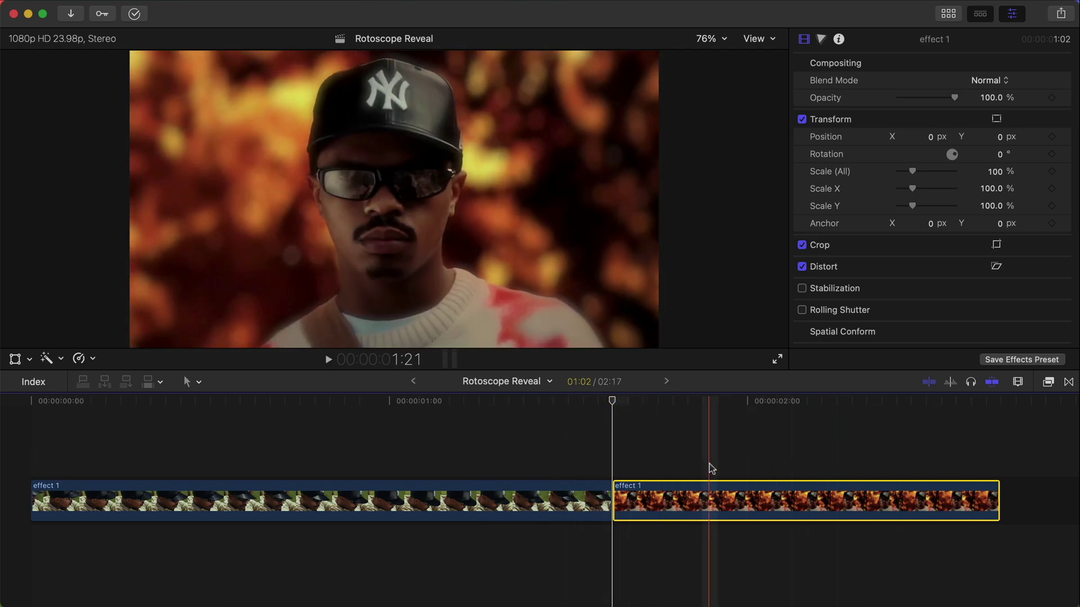
pyautogui.moveTo(672, 502); pyautogui.dragTo(675, 455)
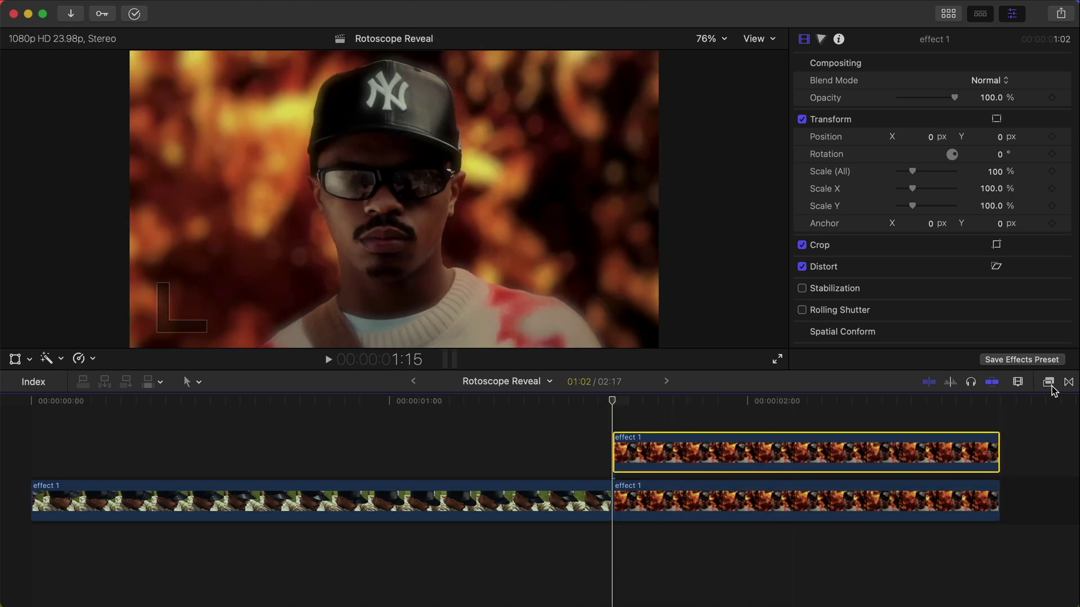
# - Apply the mRotoAI effect to the upper copy of the fiery clip
pyautogui.click(1048, 381)
pyautogui.scroll(-5, 832, 506)
pyautogui.click(789, 520)
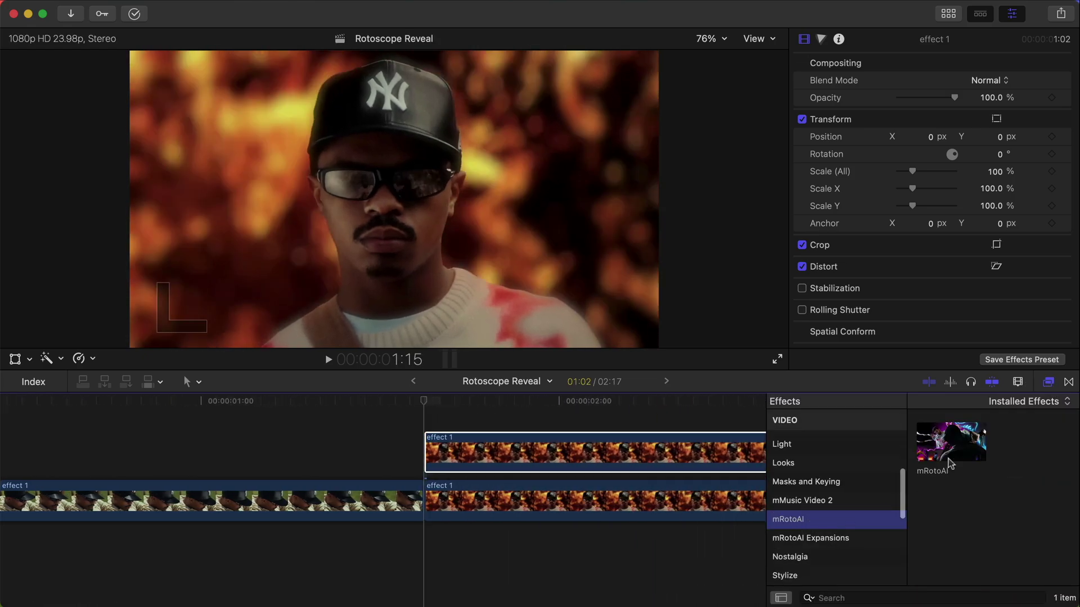
pyautogui.moveTo(950, 464); pyautogui.dragTo(483, 453)
pyautogui.click(1047, 383)
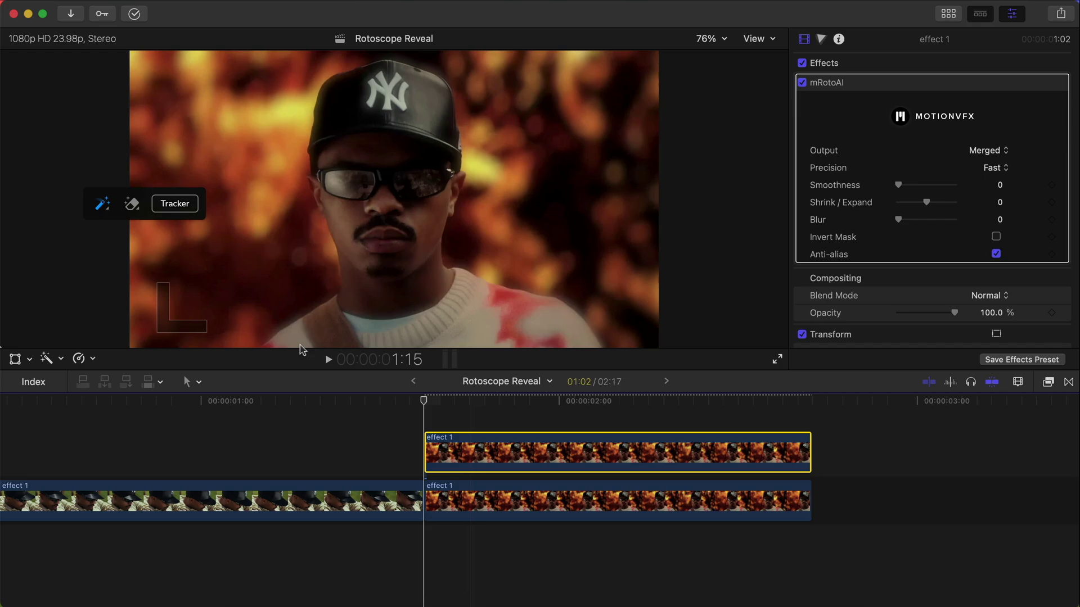
# - Mask the man in the cap at the upper clip's first frame and track the mask forward
pyautogui.moveTo(286, 344)
pyautogui.mouseDown()
pyautogui.moveTo(356, 261)
pyautogui.moveTo(364, 135)
pyautogui.mouseUp()
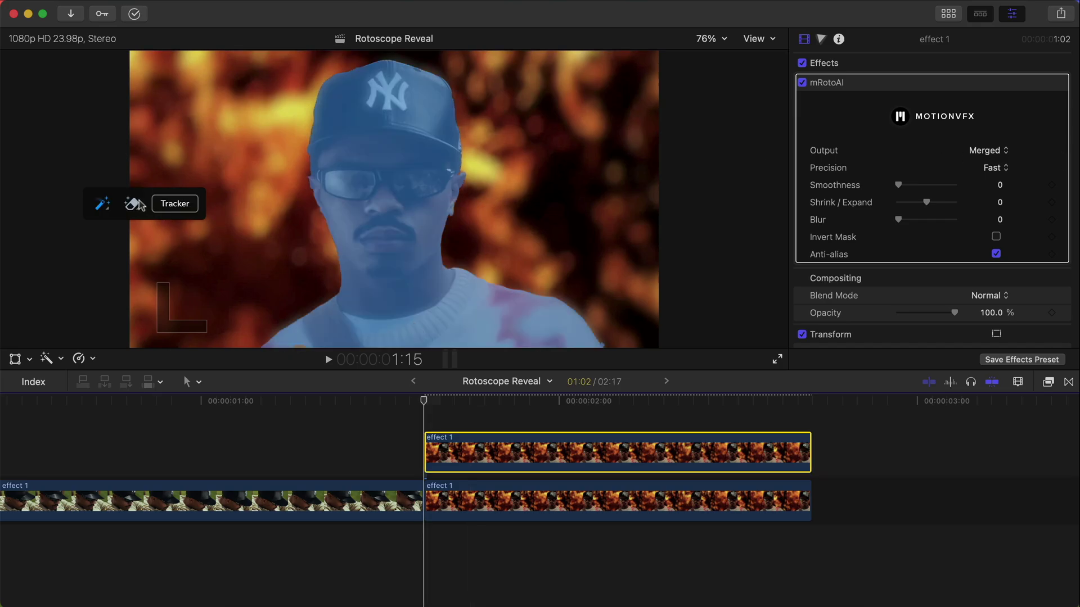
pyautogui.click(169, 207)
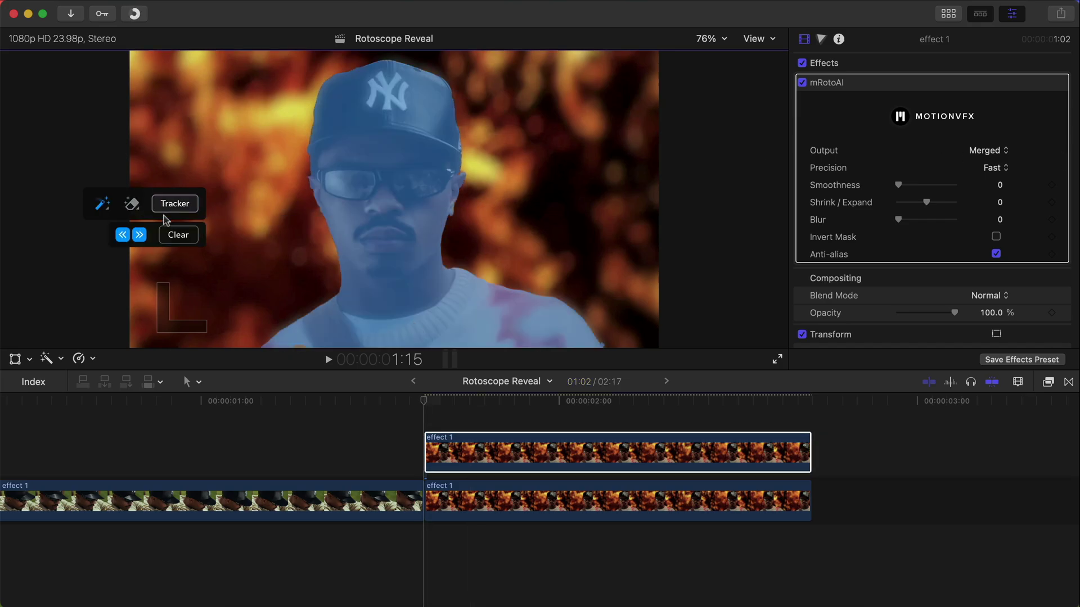
pyautogui.click(138, 234)
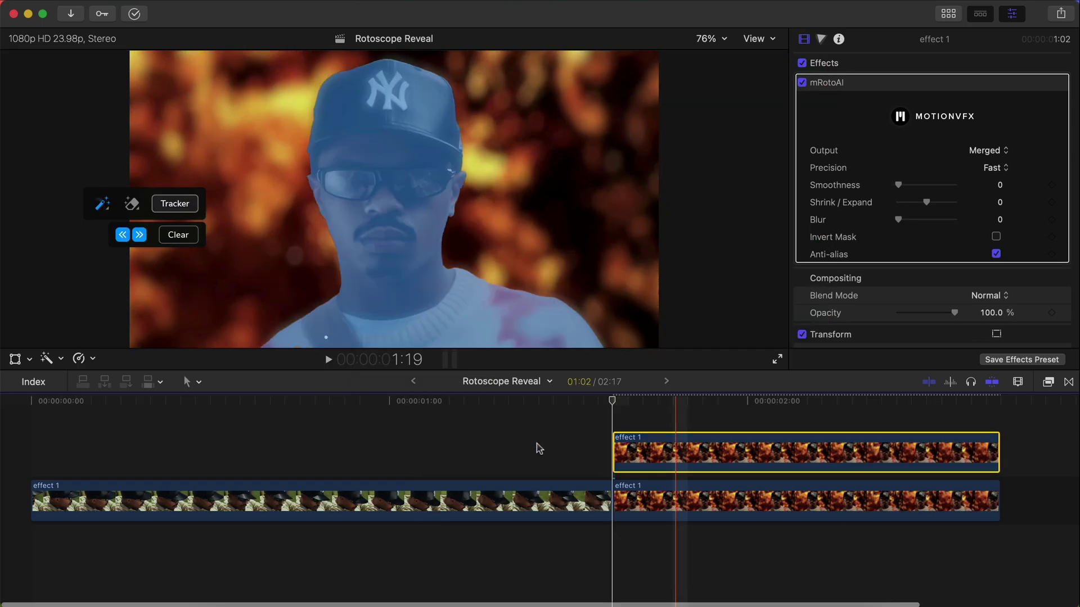
# - Stack the masked copy and the original fiery clip beneath it over the first clip, aligned with its end, and play the stack
pyautogui.moveTo(680, 441); pyautogui.dragTo(290, 441)
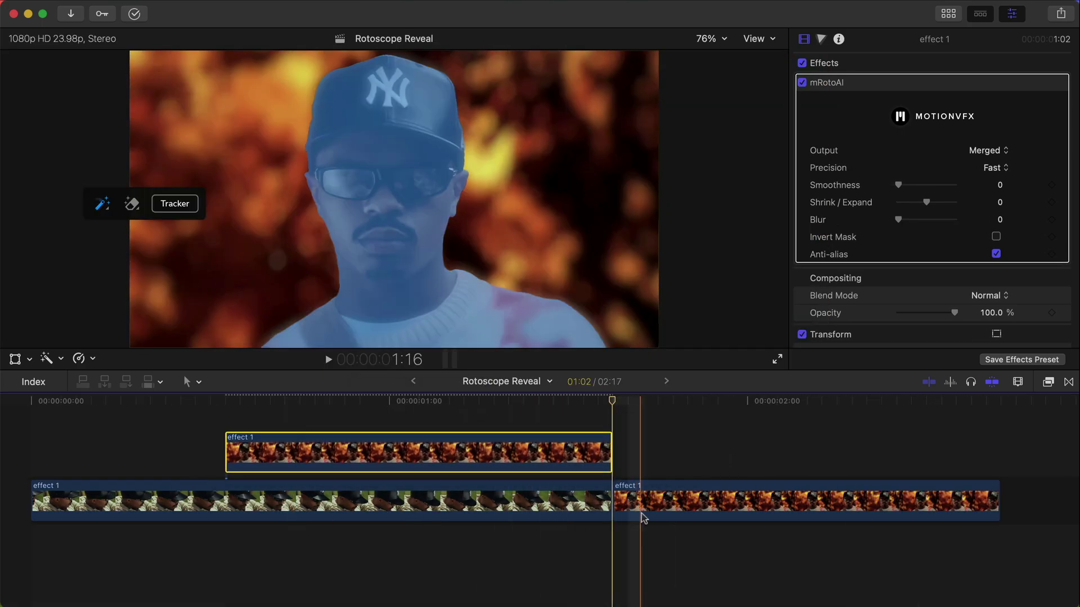
pyautogui.moveTo(665, 501); pyautogui.dragTo(277, 464)
pyautogui.press('space')
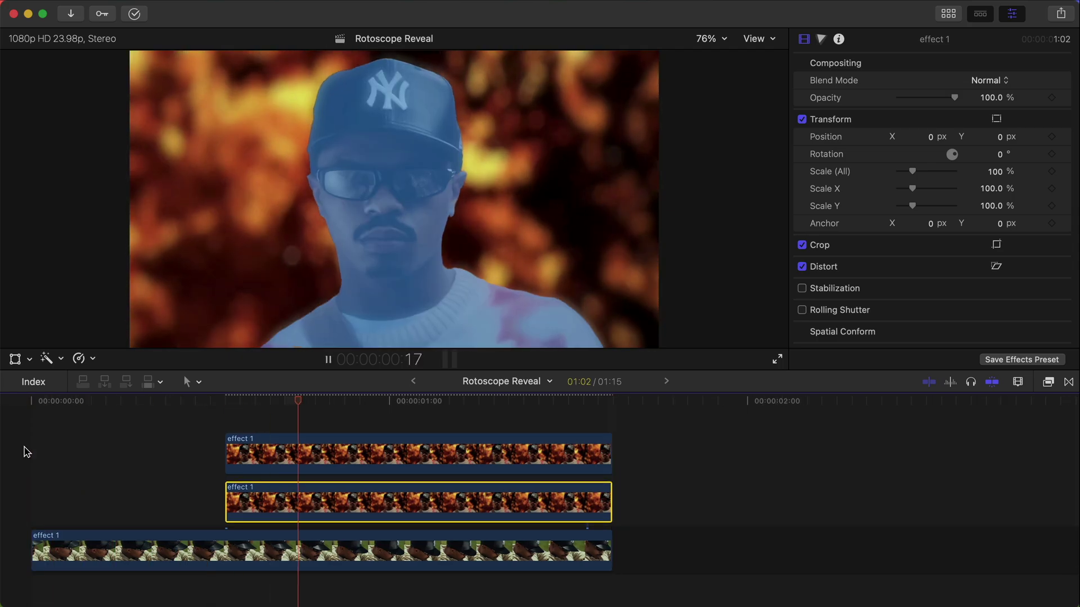
pyautogui.press('space')
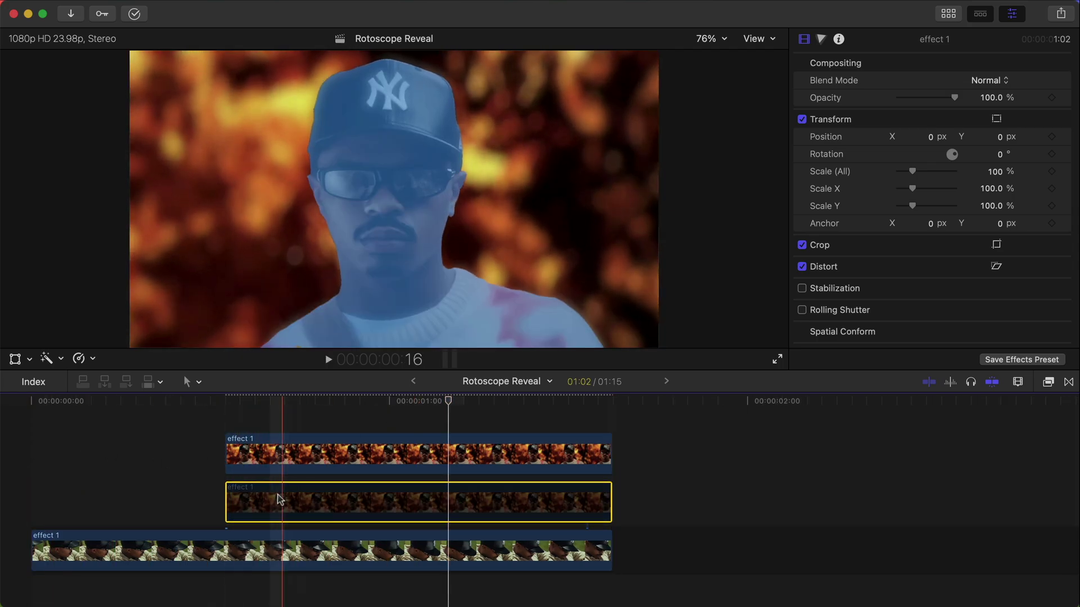
# - With the lower fiery clip disabled, set the top clip's mRotoAI Output to Masked Video and extend that clip to a duration of 2:02
pyautogui.click(319, 464)
pyautogui.click(987, 151)
pyautogui.click(613, 290)
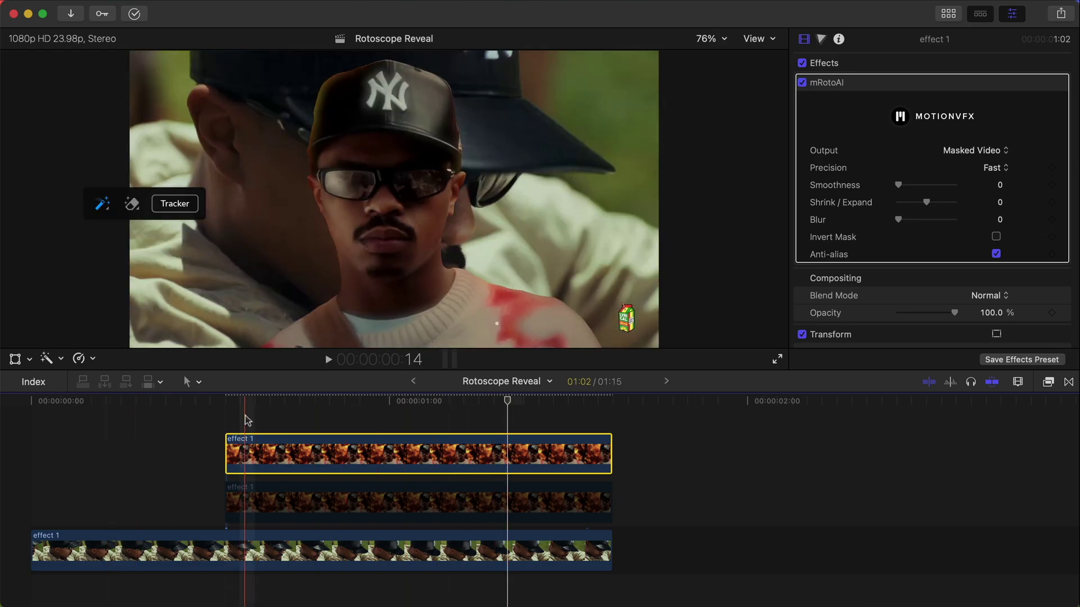
pyautogui.moveTo(611, 454); pyautogui.dragTo(969, 454)
pyautogui.press('/')
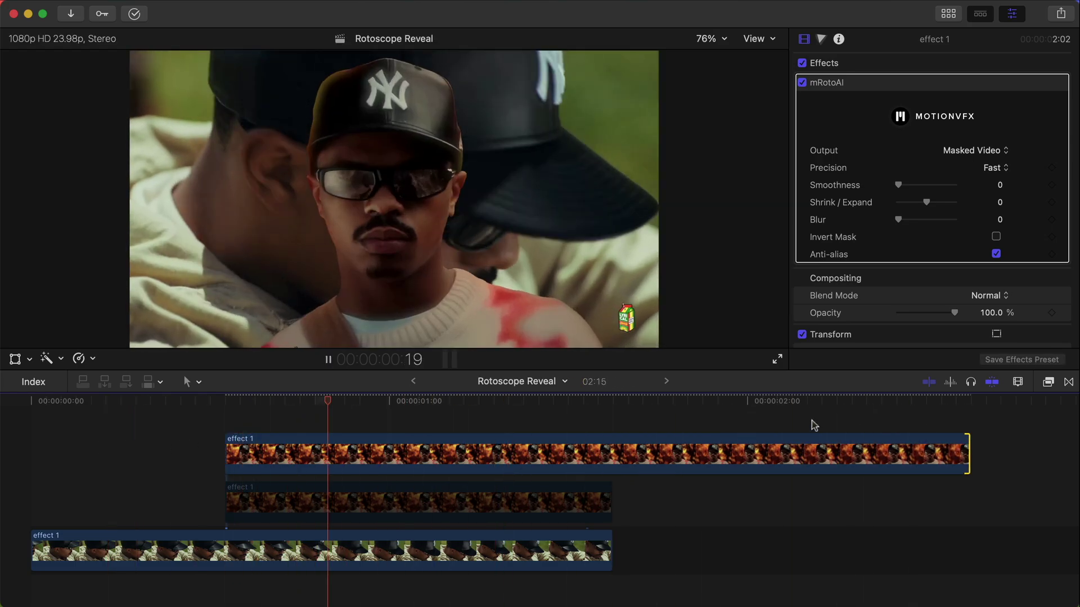
# - Re-enable the lower fiery clip, keyframe its Opacity from 0% at its start to 100% around 1:02, and play the fade
pyautogui.click(255, 496)
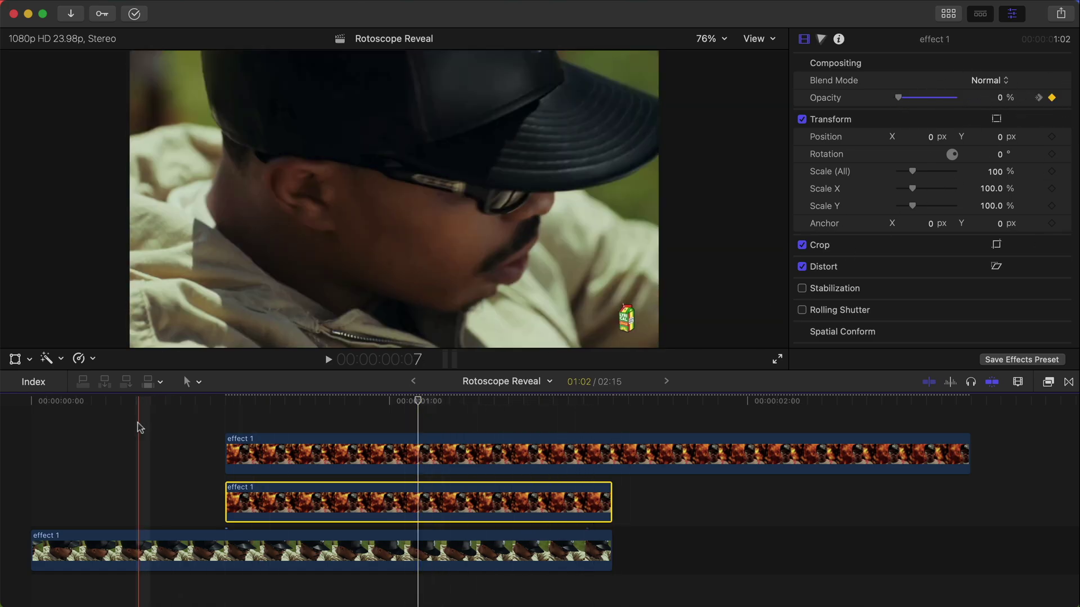
pyautogui.press('space')
# - Show the lower clip's video animation, move its 100% Opacity keyframe to near the clip's end, play the slower fade and close the animation
pyautogui.rightClick(465, 504)
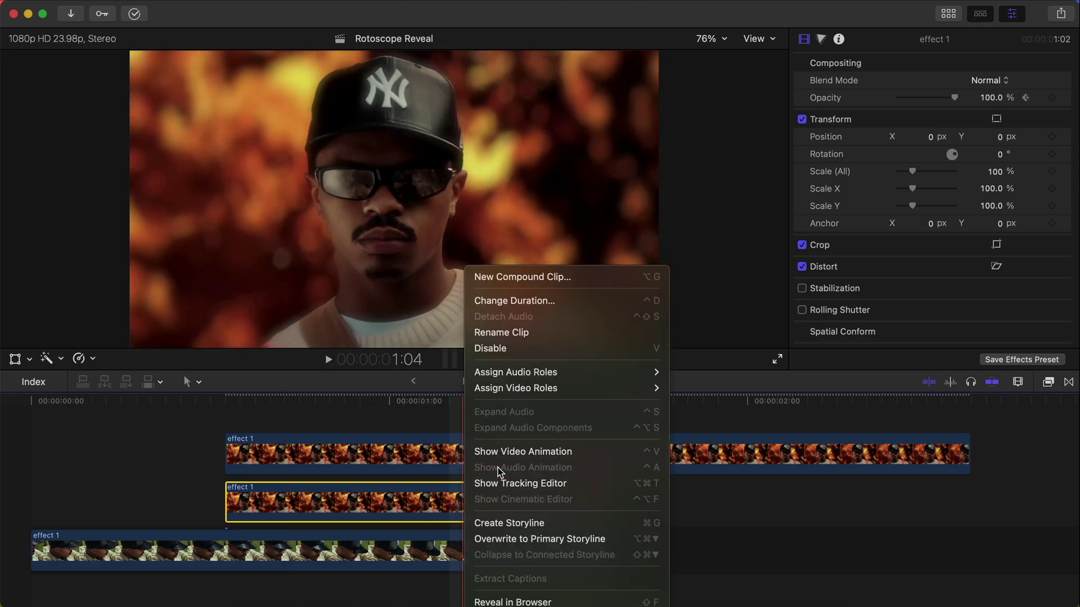
pyautogui.click(512, 452)
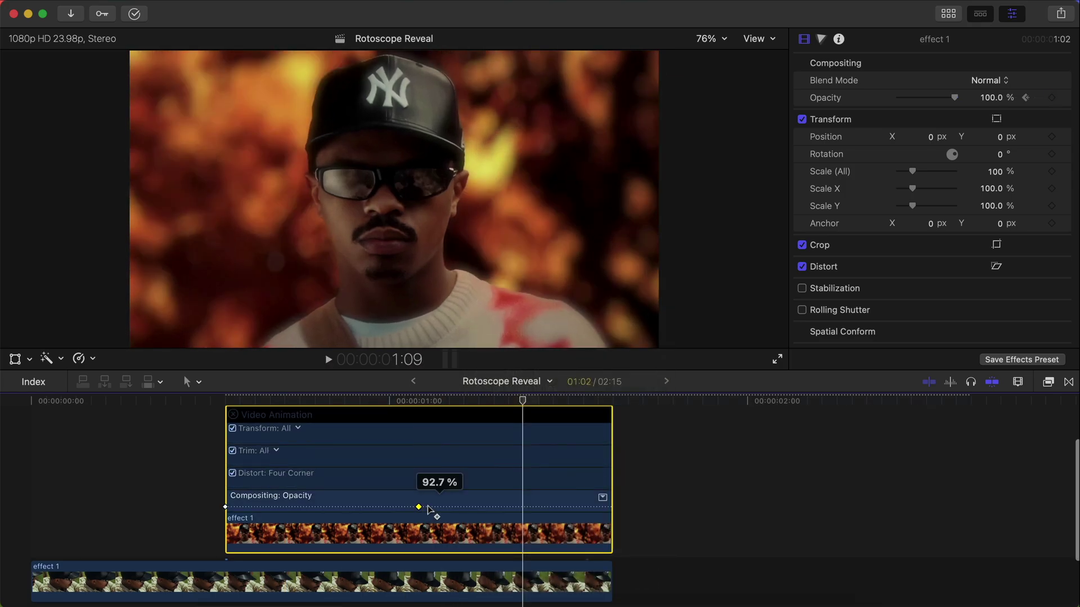
pyautogui.press('space')
pyautogui.press('space')
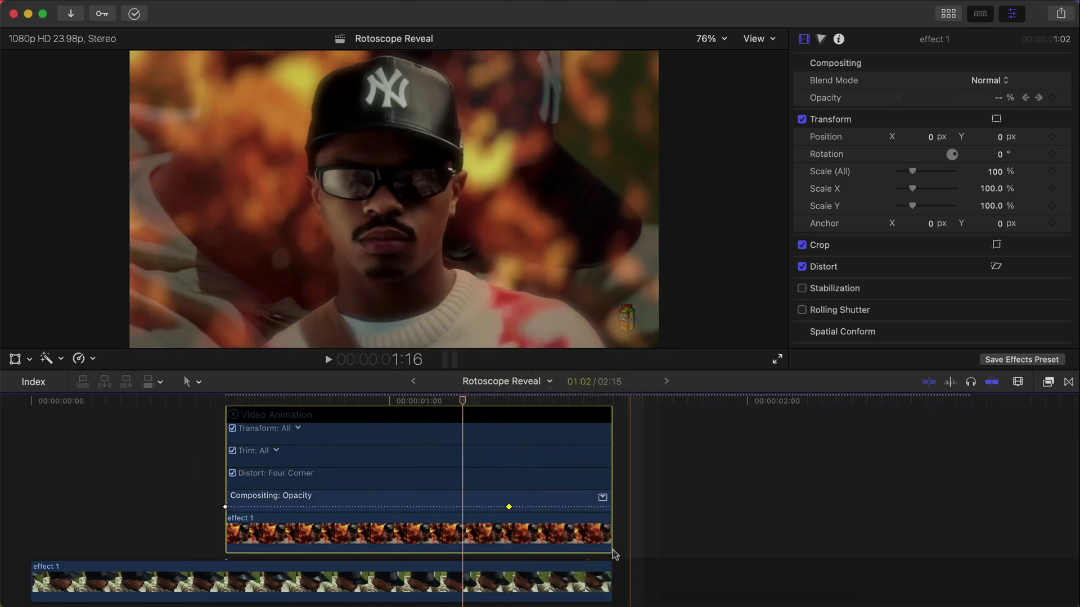
pyautogui.moveTo(509, 506); pyautogui.dragTo(598, 506)
pyautogui.press('space')
pyautogui.press('space')
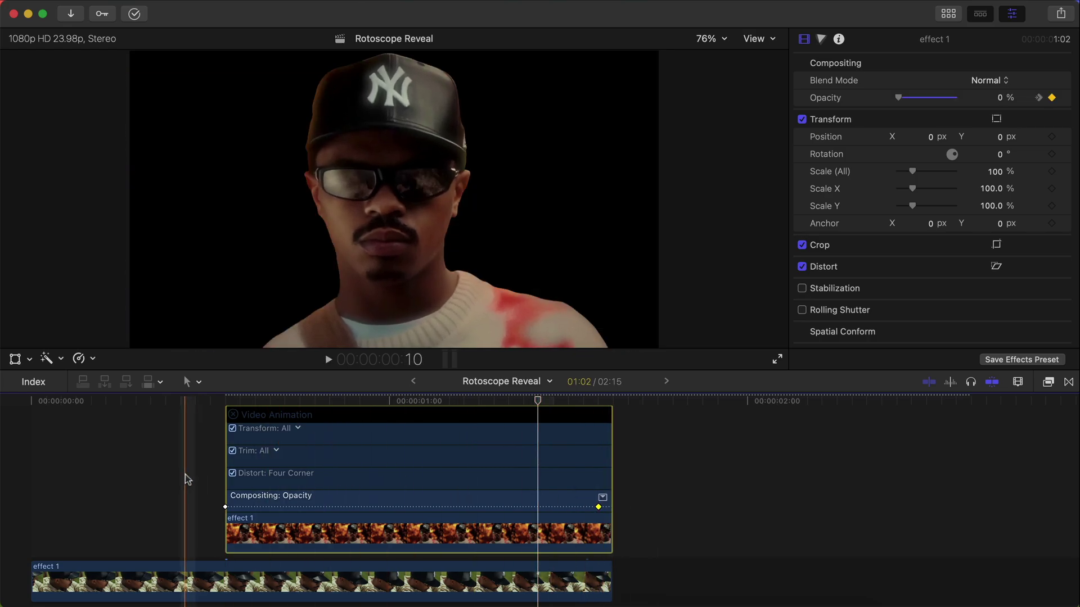
pyautogui.press('space')
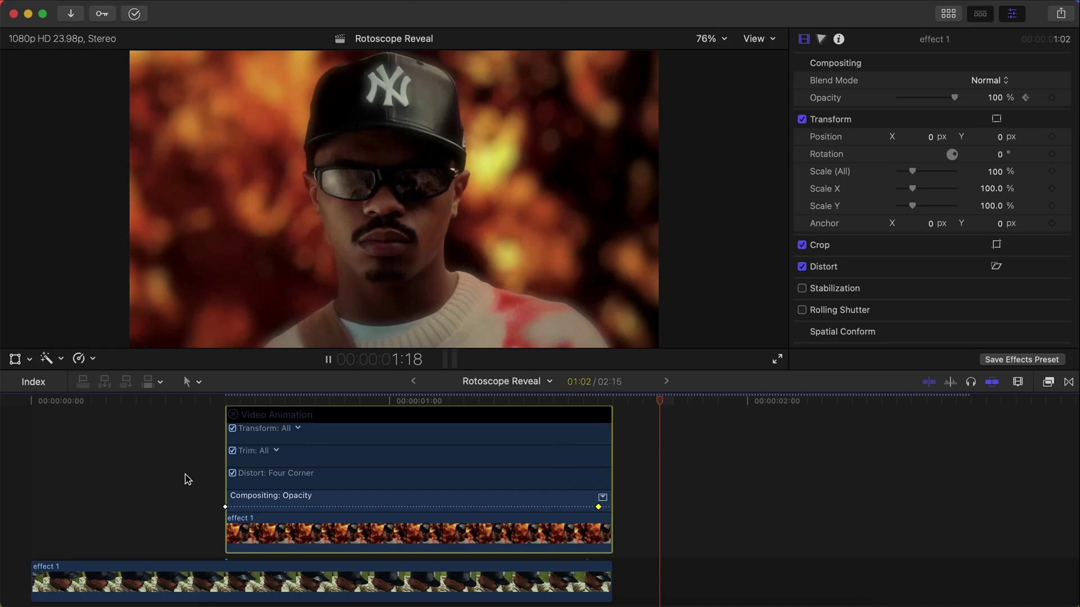
pyautogui.click(234, 415)
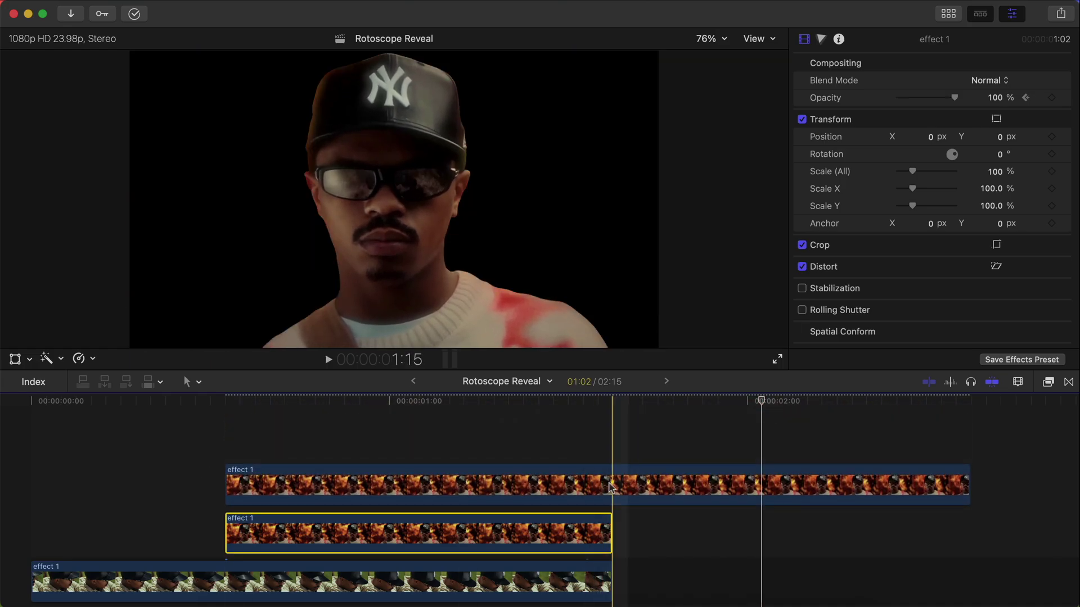
# - Split the masked top clip at 1:15, delete mRotoAI from its second part and play the reveal from the start
pyautogui.click(615, 487)
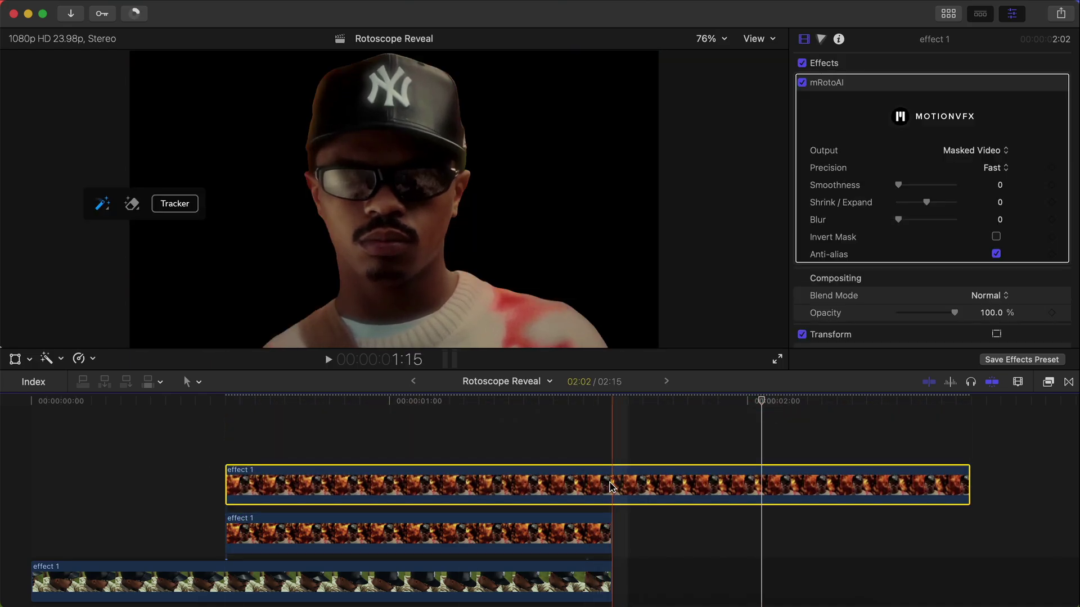
pyautogui.press('super+b')
pyautogui.click(634, 535)
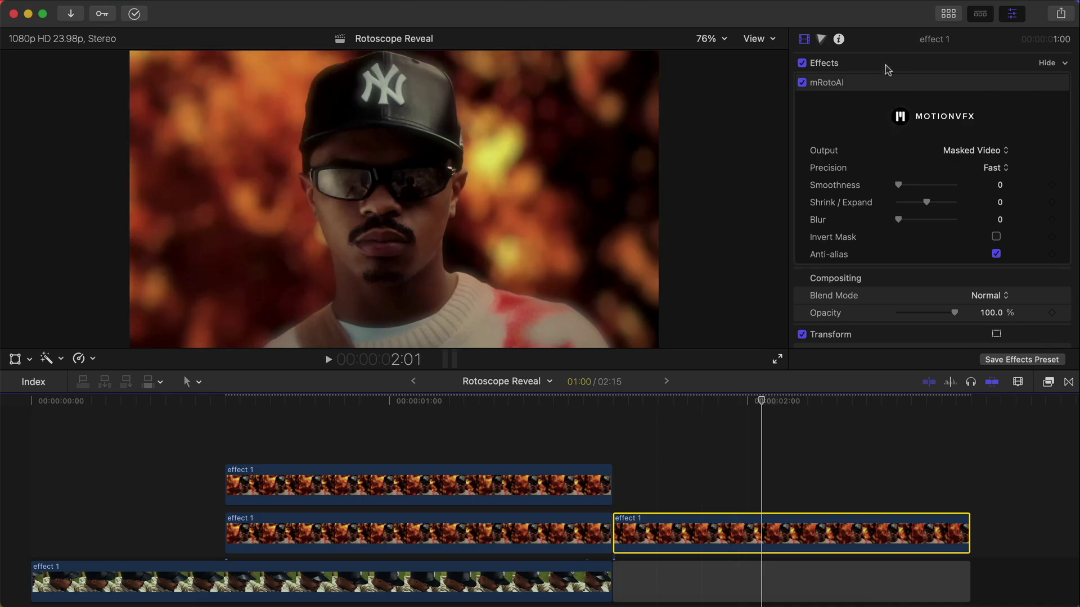
pyautogui.click(877, 82)
pyautogui.press('Delete')
pyautogui.press('space')
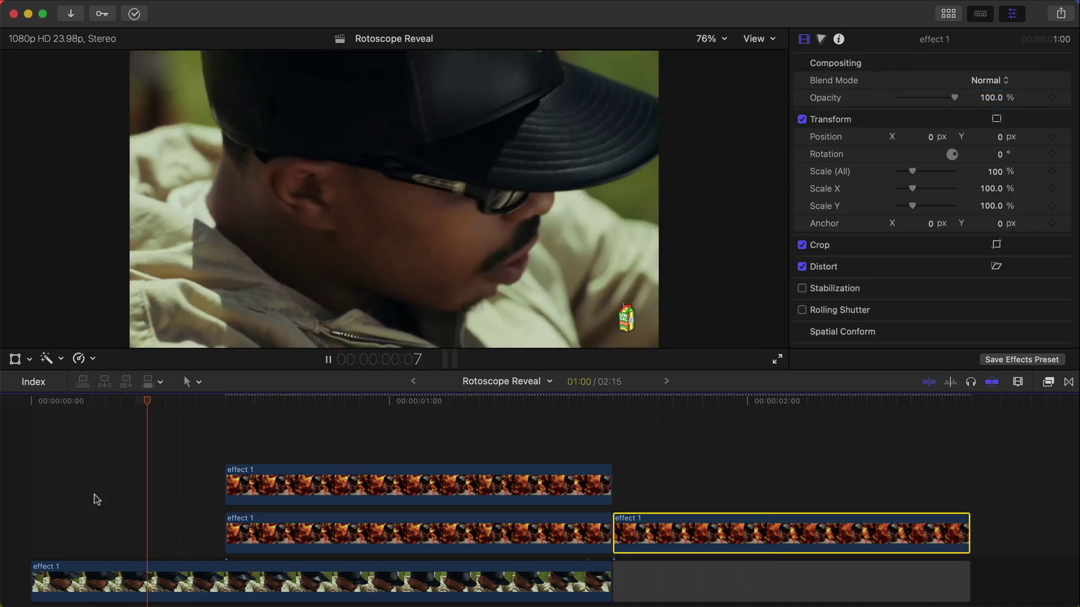